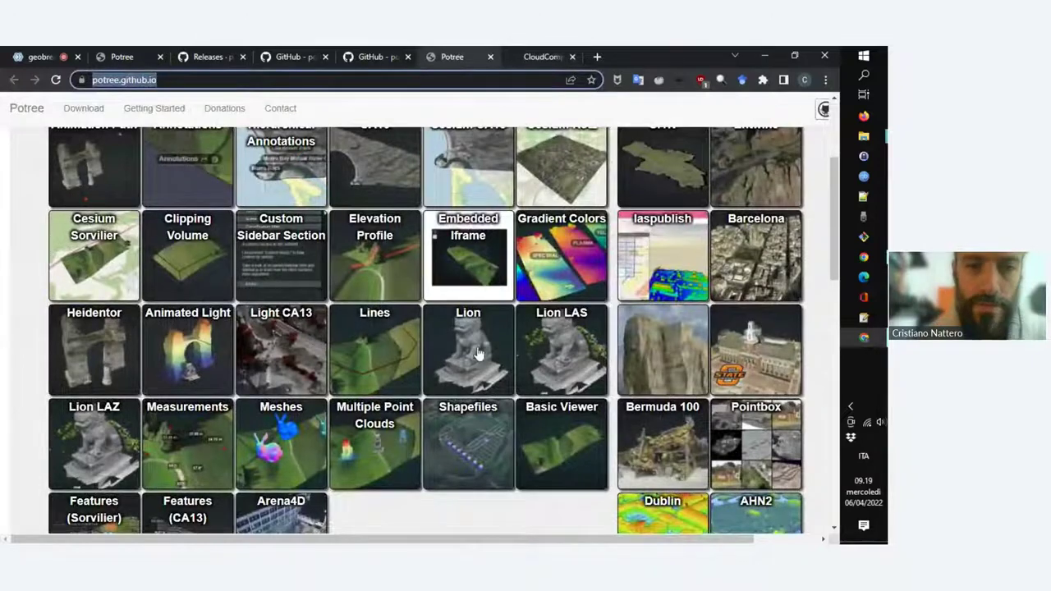
pyautogui.scroll(2, 474, 360)
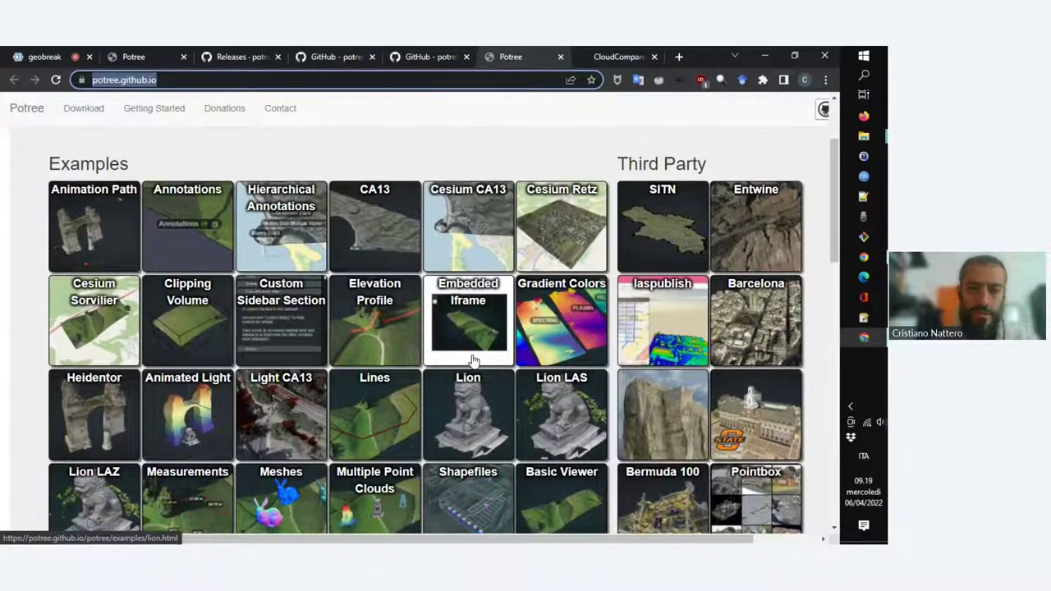
pyautogui.scroll(-2, 473, 359)
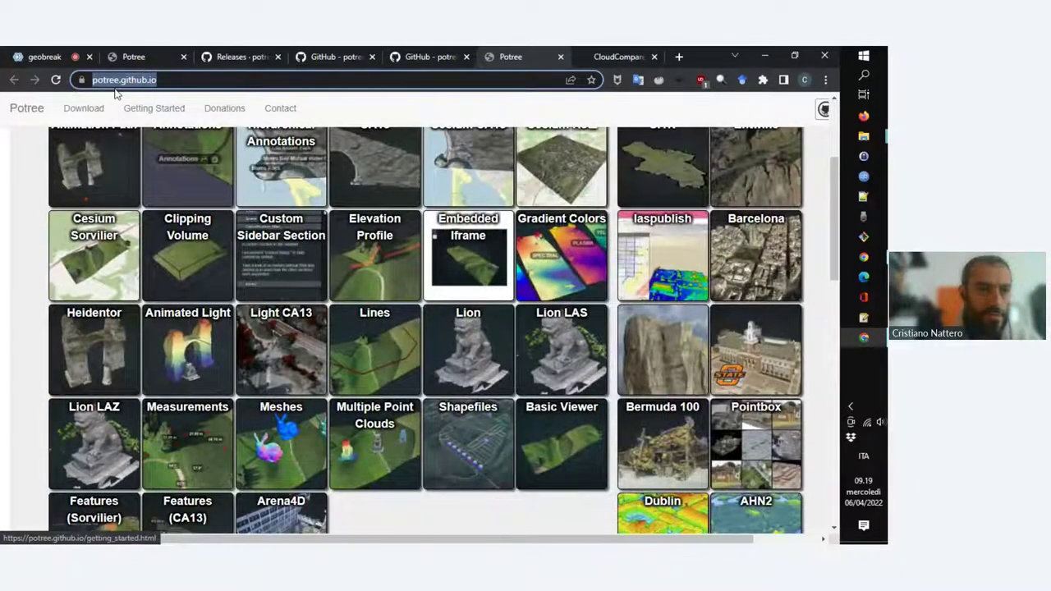
pyautogui.click(63, 55)
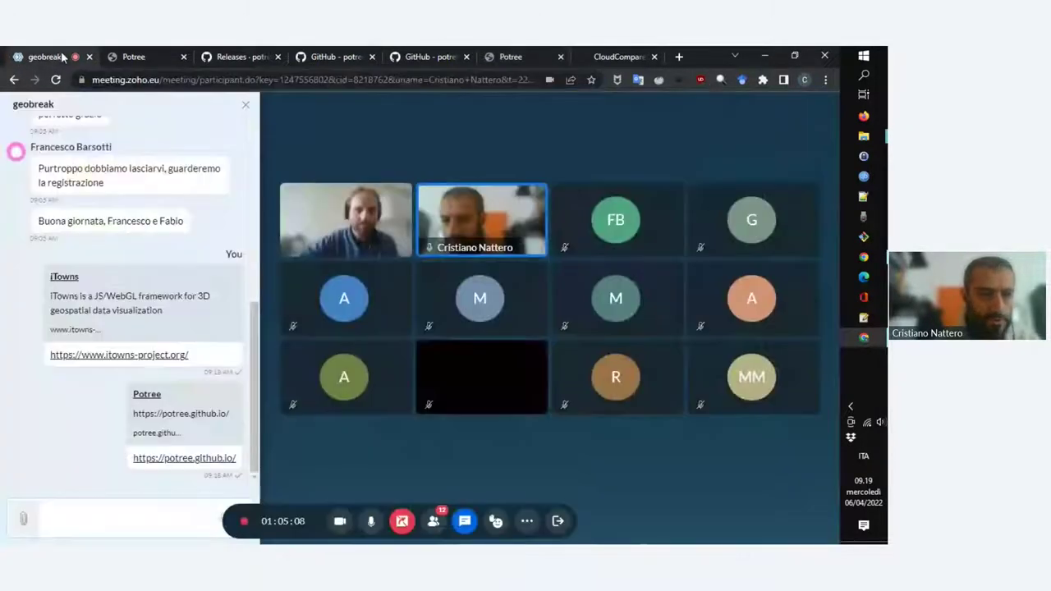
pyautogui.click(507, 56)
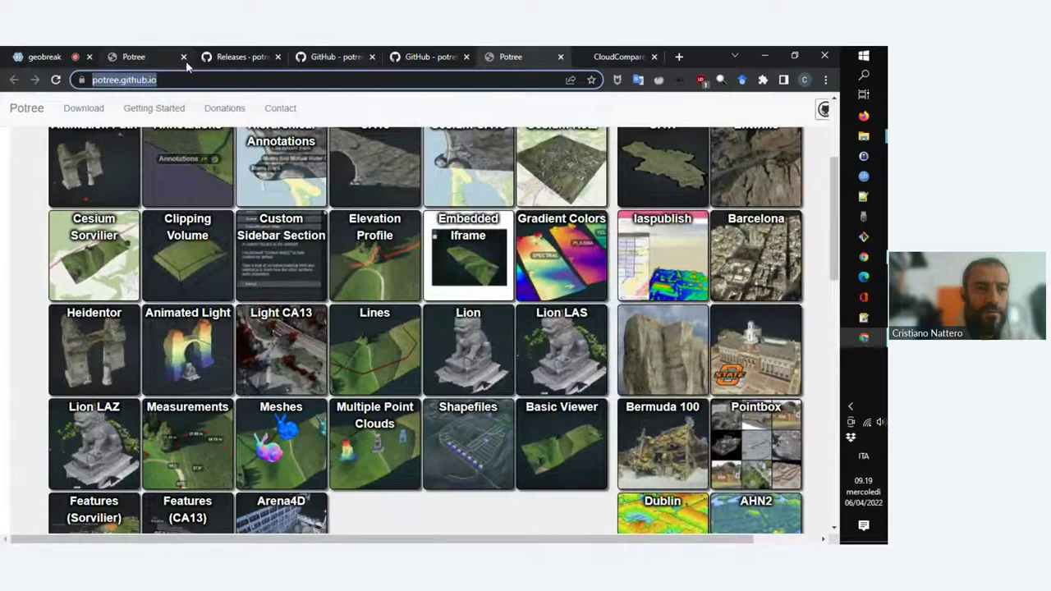
pyautogui.click(156, 57)
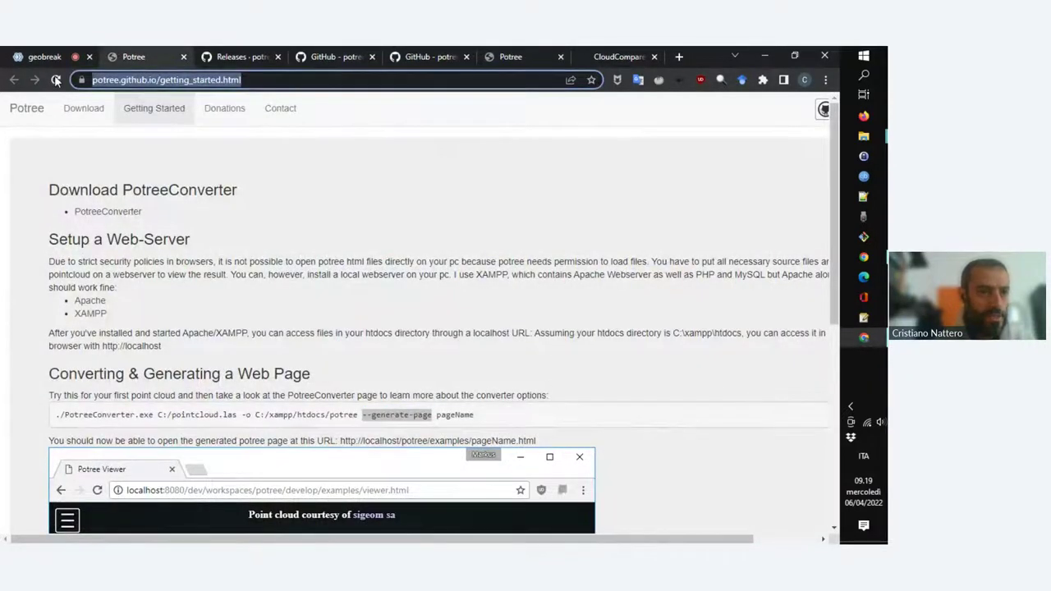
pyautogui.click(41, 57)
pyautogui.click(101, 513)
pyautogui.write('https://potree.github.io/getting_started.html')
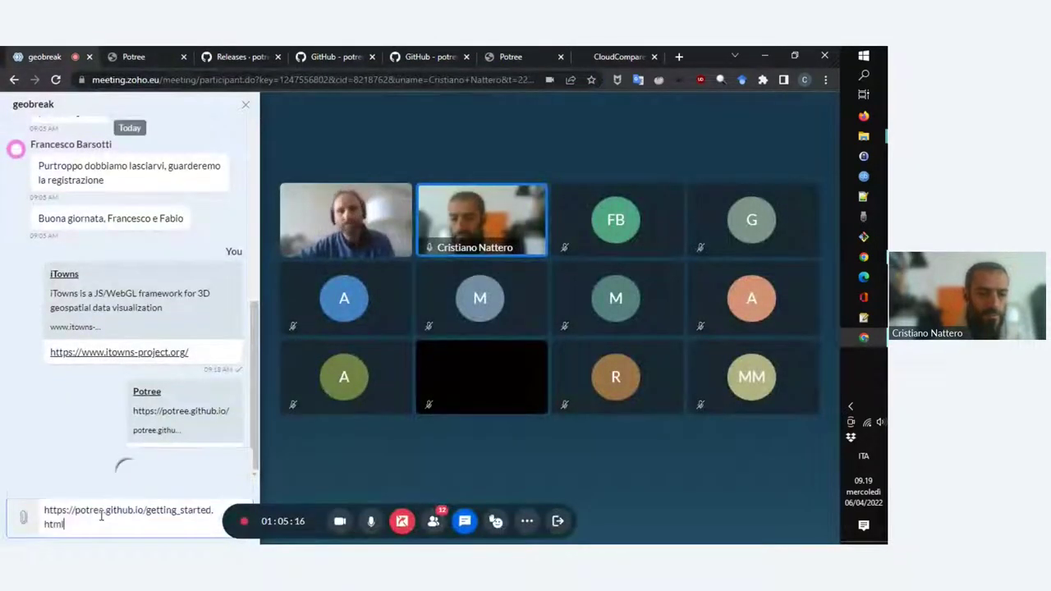
pyautogui.press('Return')
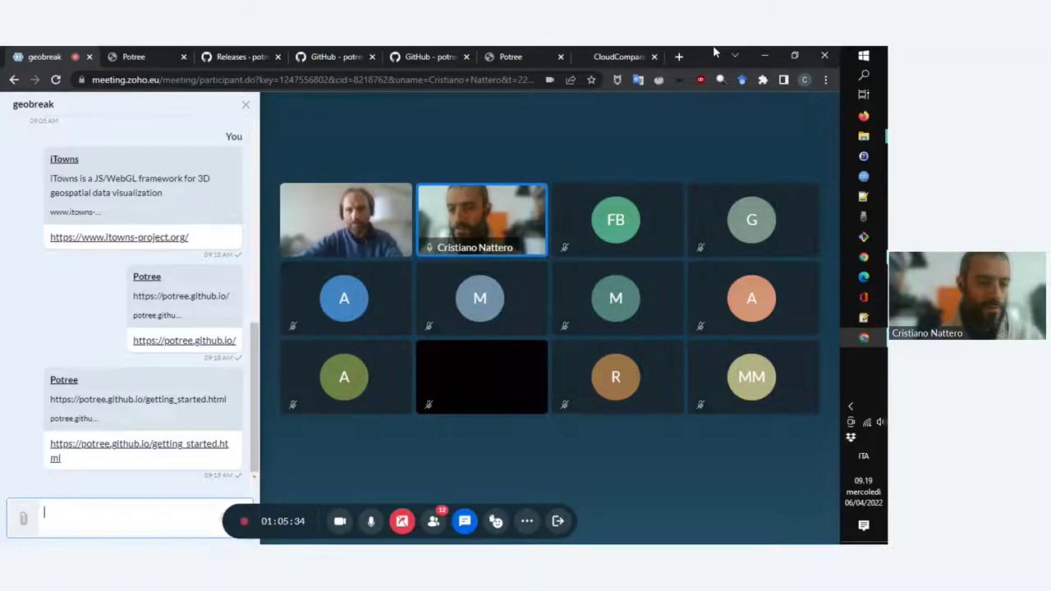
# Look at the contents of the FadeOut\potree folder in File Explorer and return to Potree's Getting Started page
pyautogui.click(502, 56)
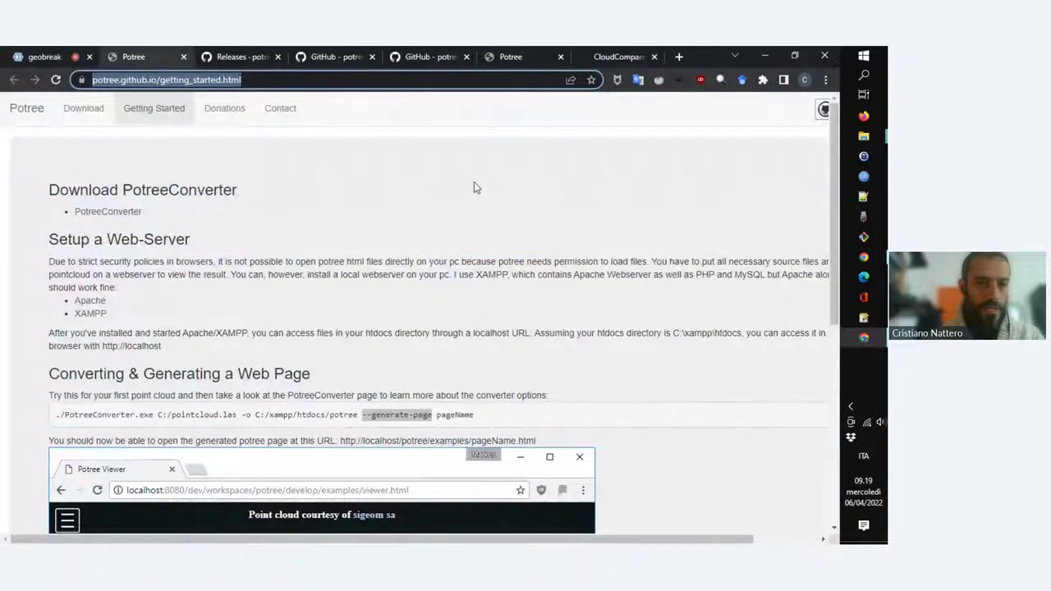
pyautogui.click(862, 138)
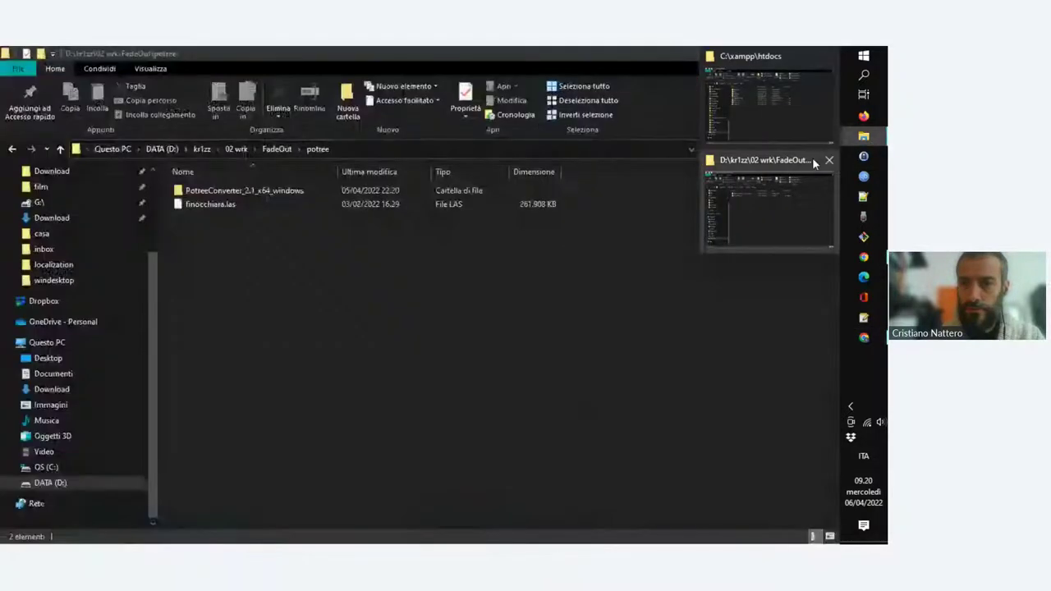
pyautogui.click(811, 160)
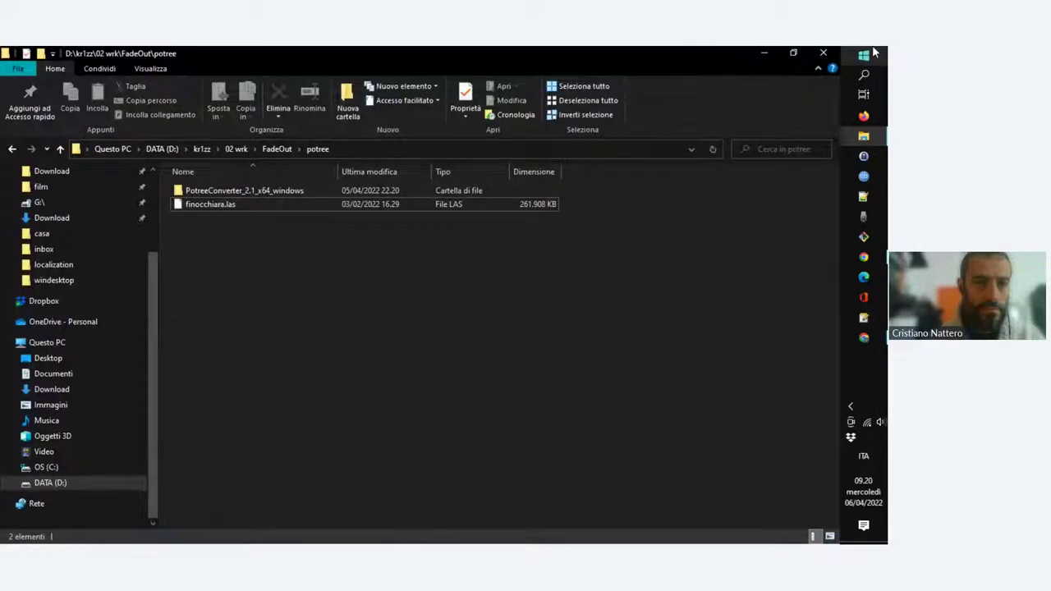
pyautogui.click(764, 53)
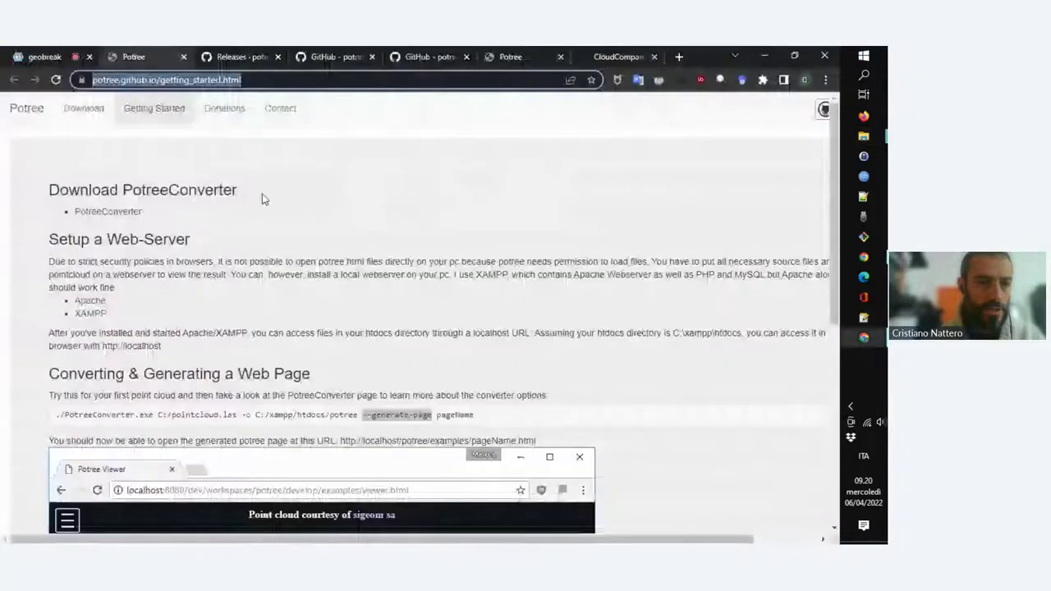
# Review the PotreeConverter 2.1 release downloads on GitHub, close the duplicate releases page, and return to the Getting Started page
pyautogui.middleClick(127, 212)
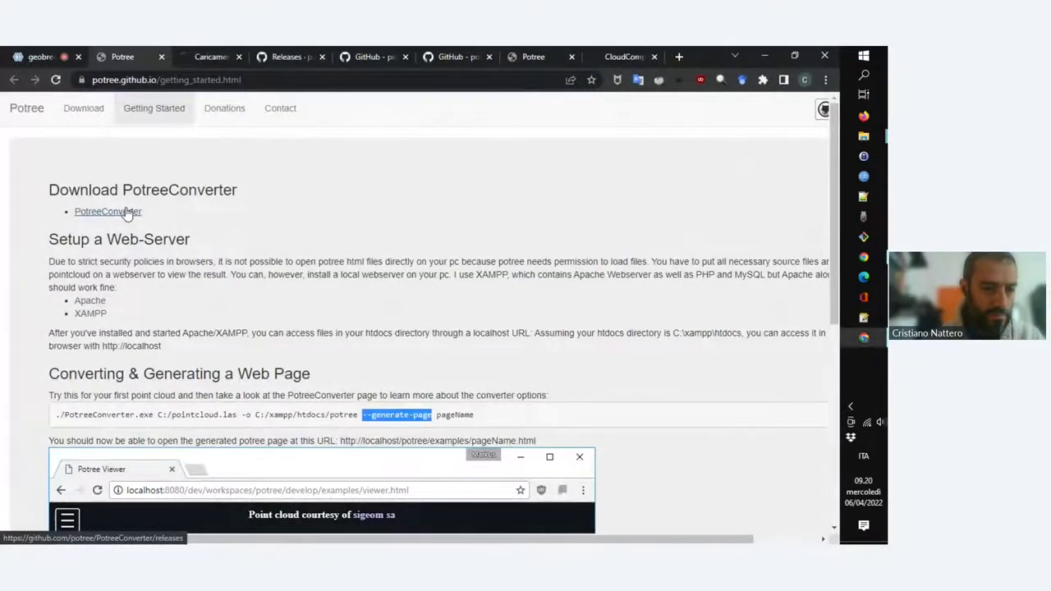
pyautogui.middleClick(303, 59)
pyautogui.click(211, 58)
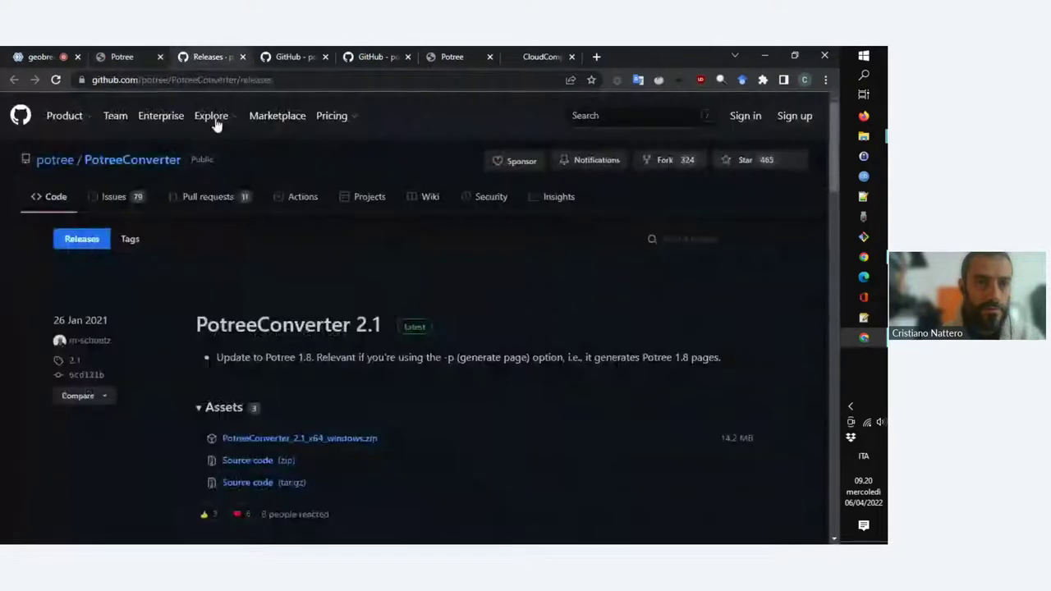
pyautogui.scroll(-2, 476, 319)
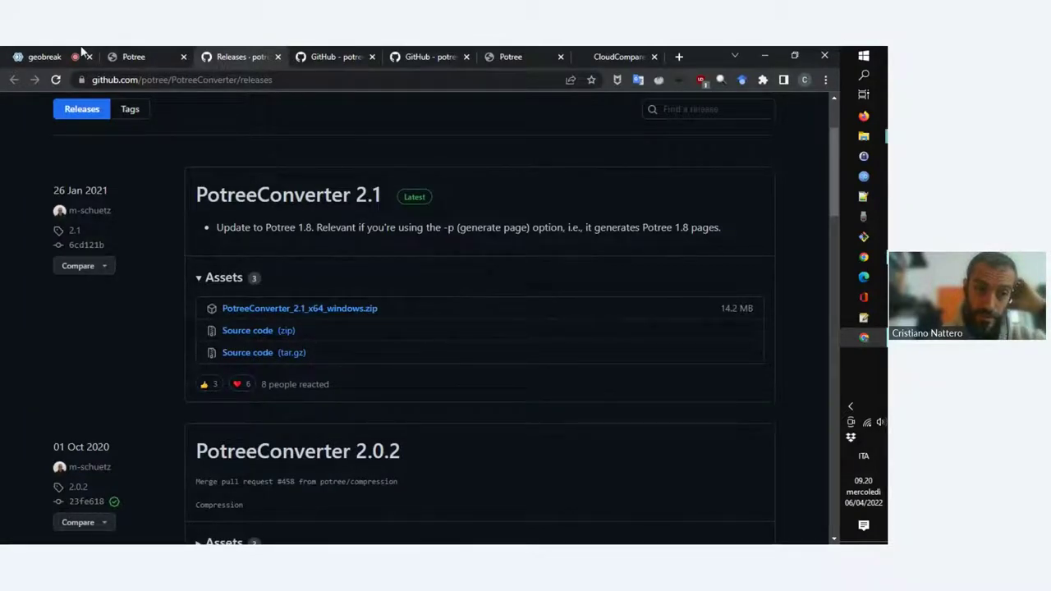
pyautogui.click(148, 54)
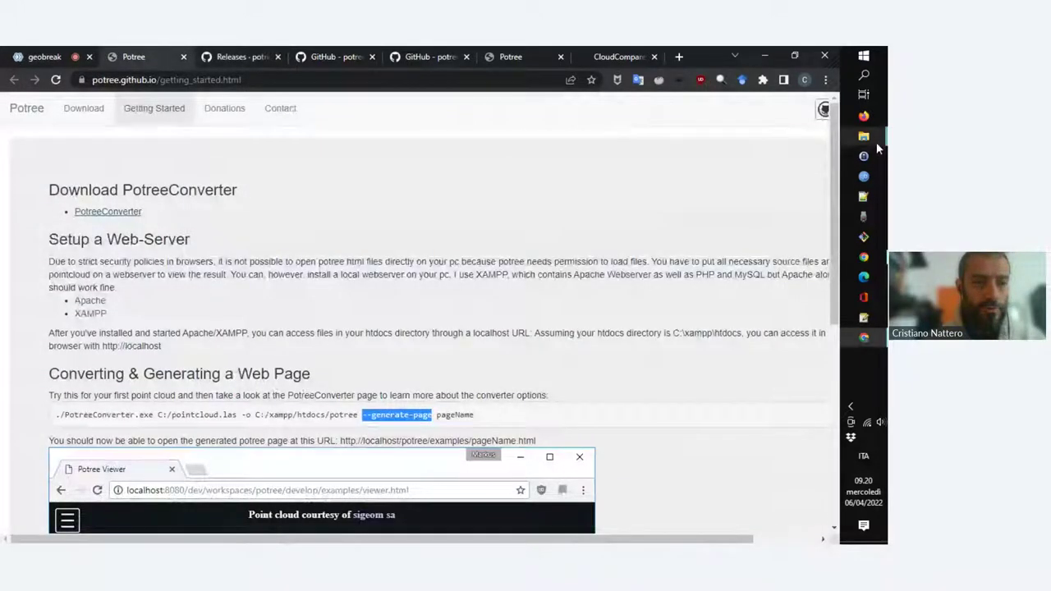
# Switch to File Explorer, open the PotreeConverter_2.1_x64_windows folder and select PotreeConverter.exe
pyautogui.moveTo(864, 136)
pyautogui.click(803, 195)
pyautogui.doubleClick(245, 190)
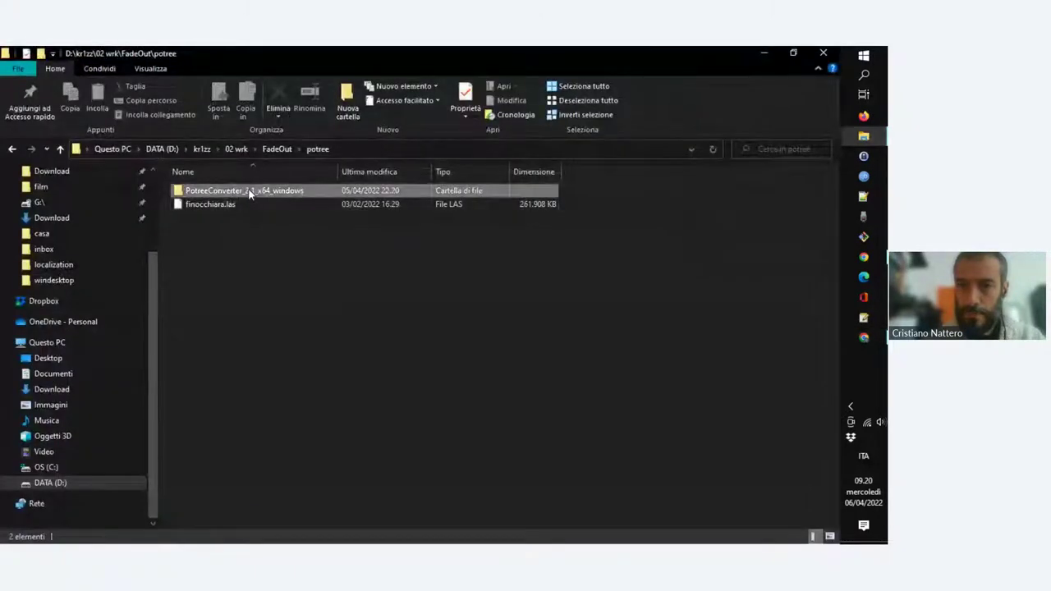
pyautogui.click(245, 234)
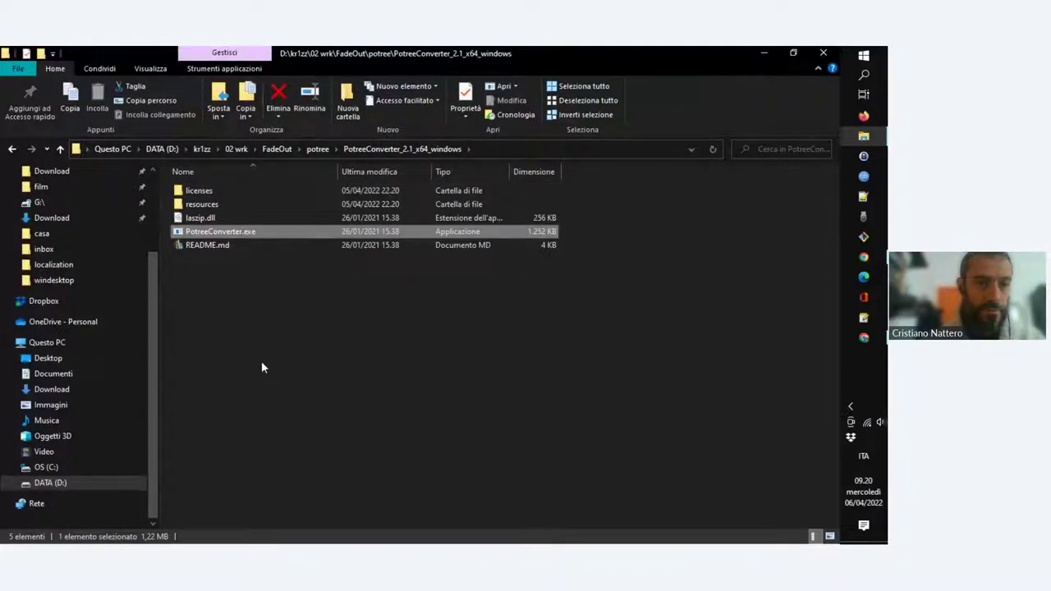
# Open a maximized Git Bash terminal in the PotreeConverter_2.1_x64_windows folder and list its files with ll -h
pyautogui.rightClick(250, 320)
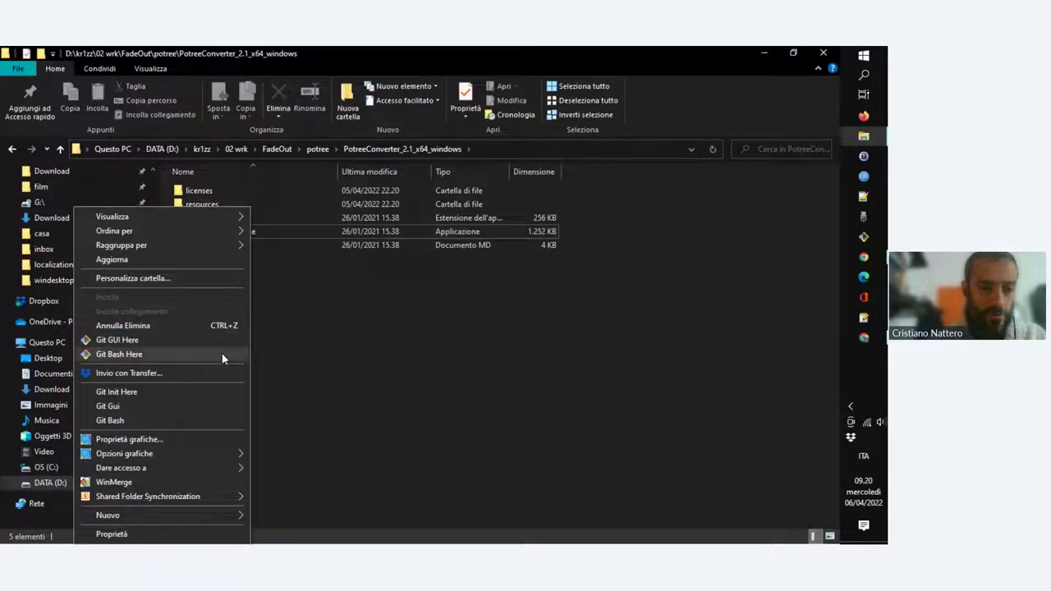
pyautogui.click(221, 354)
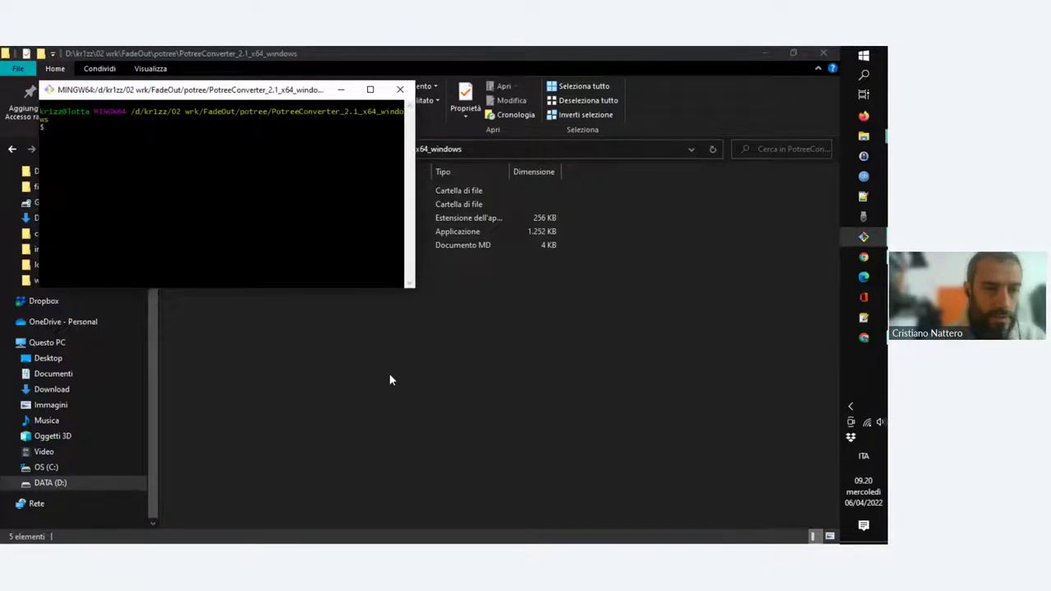
pyautogui.press('super+Up')
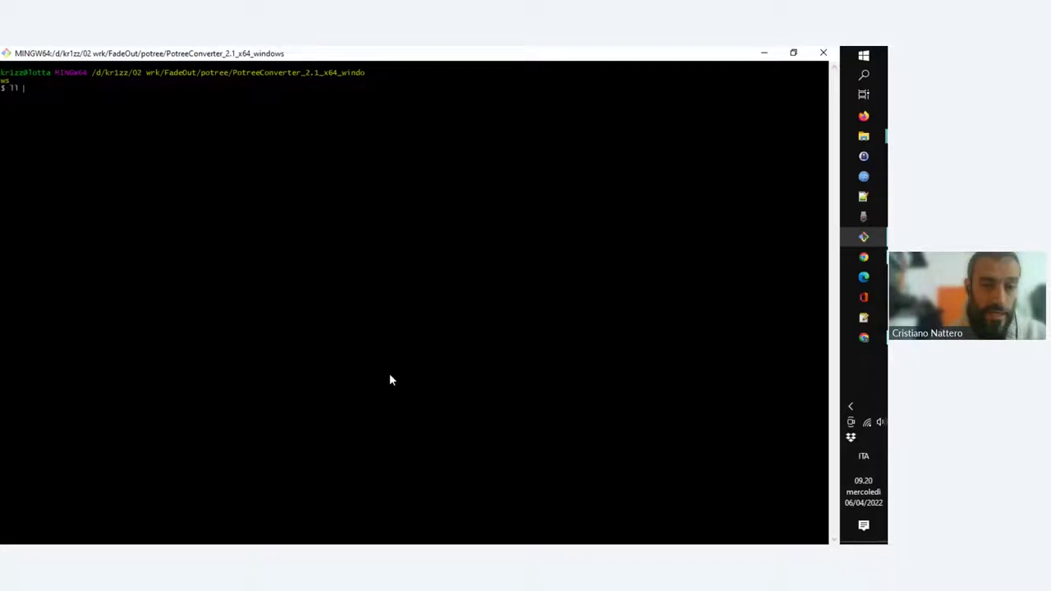
pyautogui.write('-h')
pyautogui.press('Return')
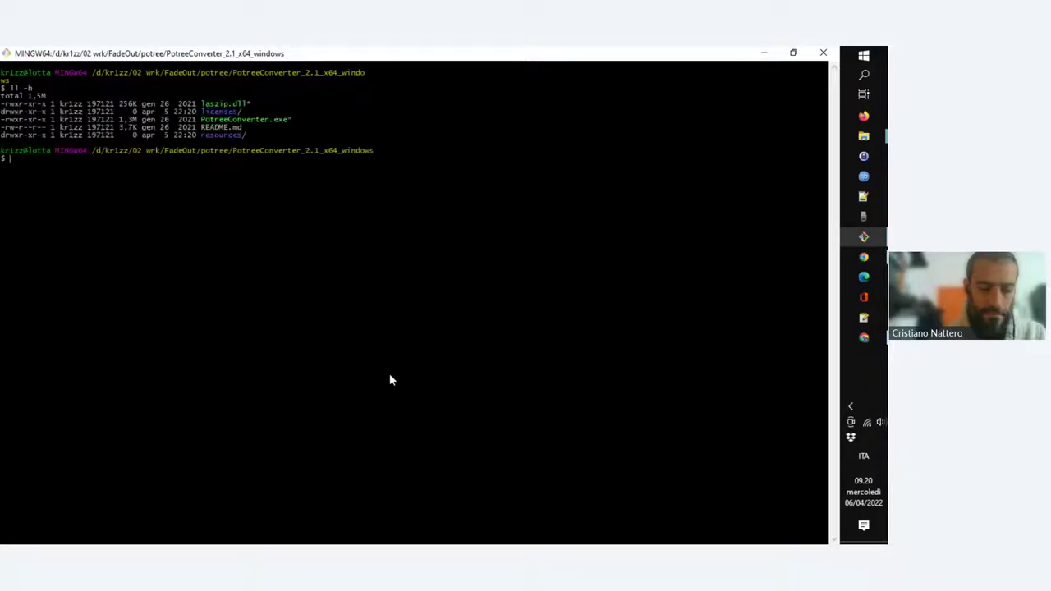
pyautogui.doubleClick(233, 121)
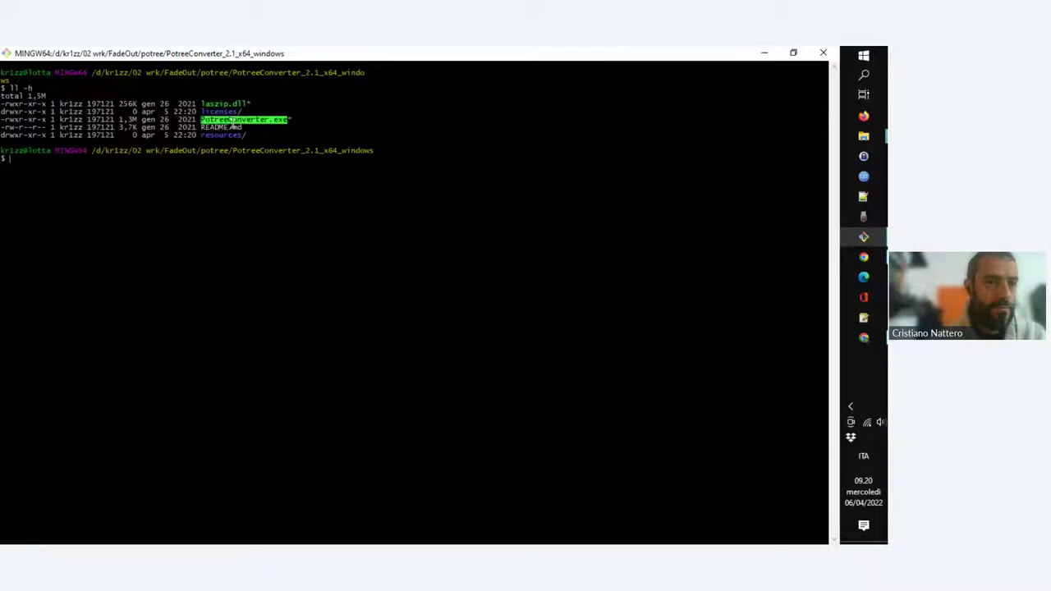
pyautogui.keyDown('shift'); pyautogui.click(469, 122); pyautogui.keyUp('shift')
pyautogui.click(471, 123)
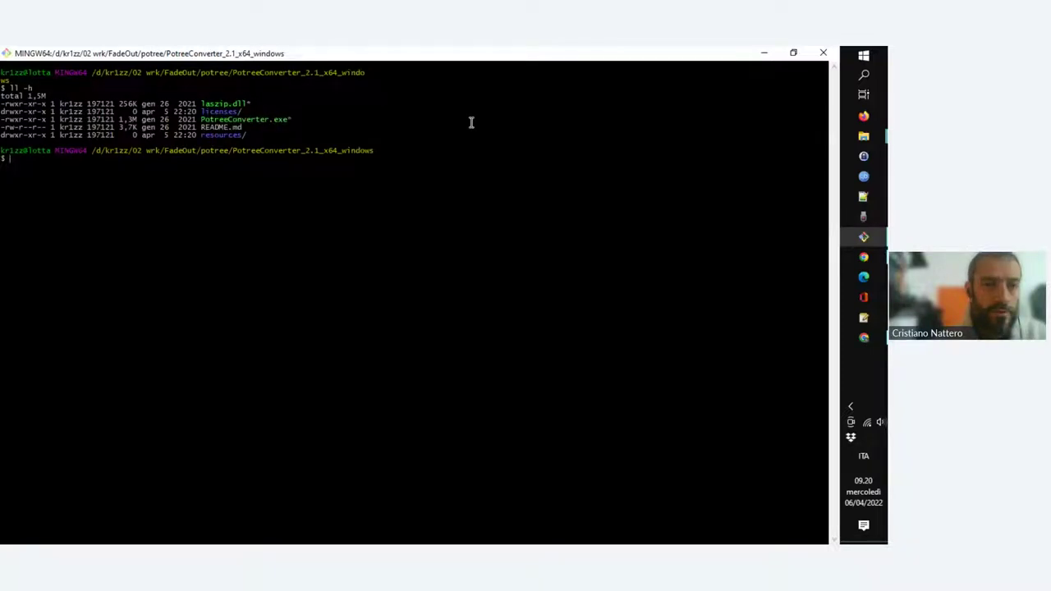
# Begin a terminal command with ./PotreeConverter.exe without running it
pyautogui.write('./po')
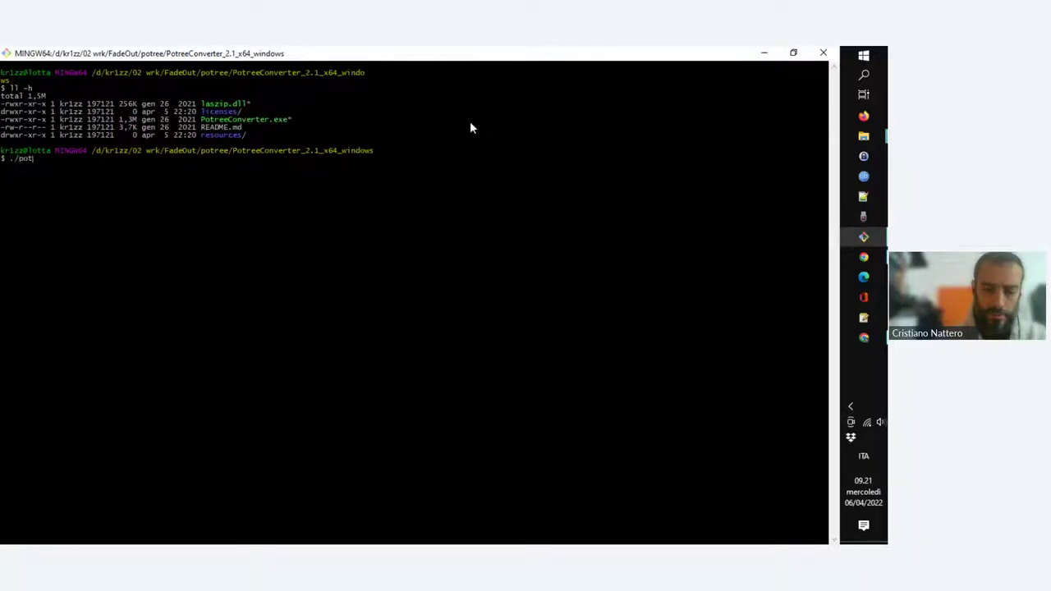
pyautogui.write('t')
pyautogui.press('Tab')
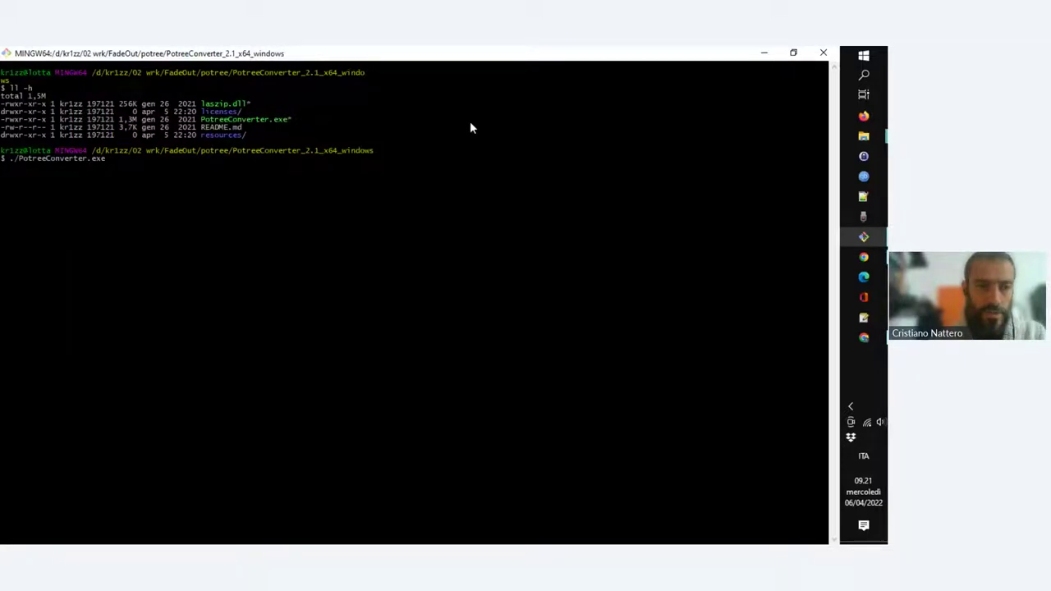
# Check the location of finocchiara.las in the parent potree folder in File Explorer and return to the terminal
pyautogui.hotkey('alt', 'Tab')
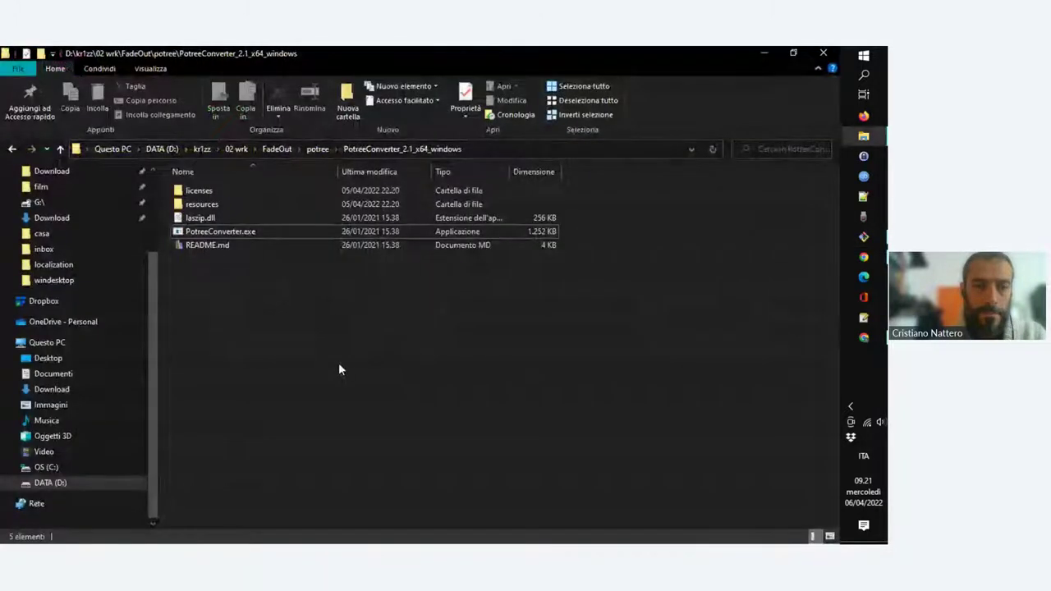
pyautogui.hotkey('alt', 'Up')
pyautogui.press('Down')
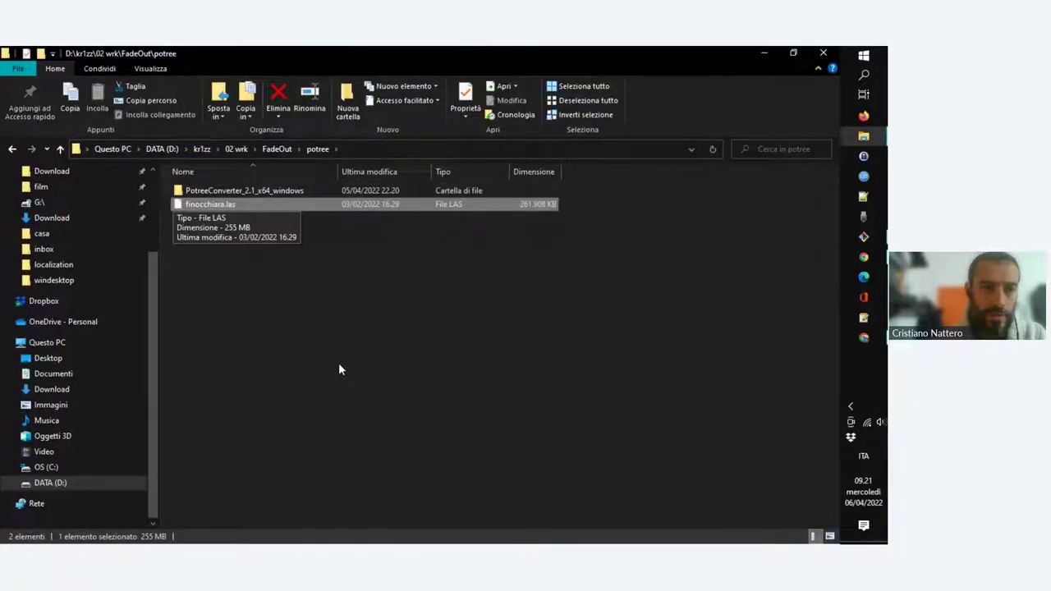
pyautogui.click(365, 352)
pyautogui.hotkey('alt', 'Tab')
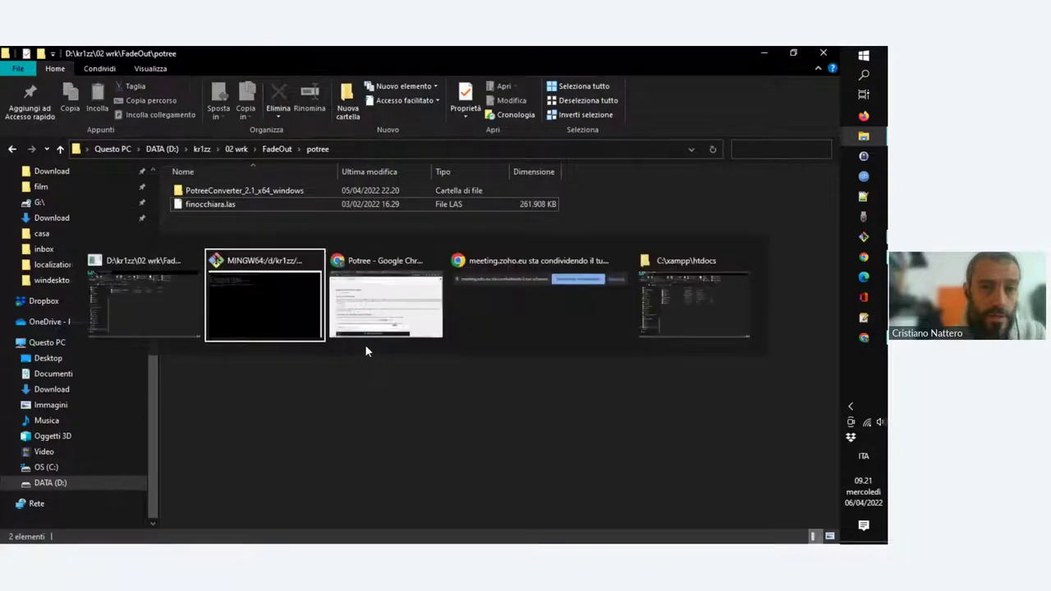
# Complete the converter command with ../finocchiara.las -o /c/xampp/htdocs/potree and run it
pyautogui.write('./PotreeConverter.exe ../')
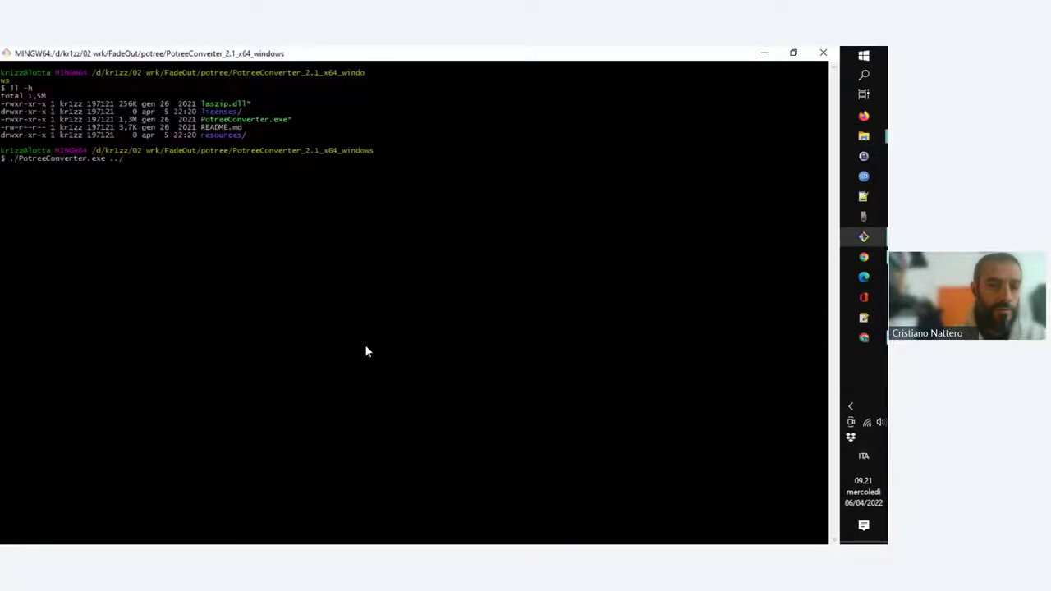
pyautogui.write('finocchiara.las')
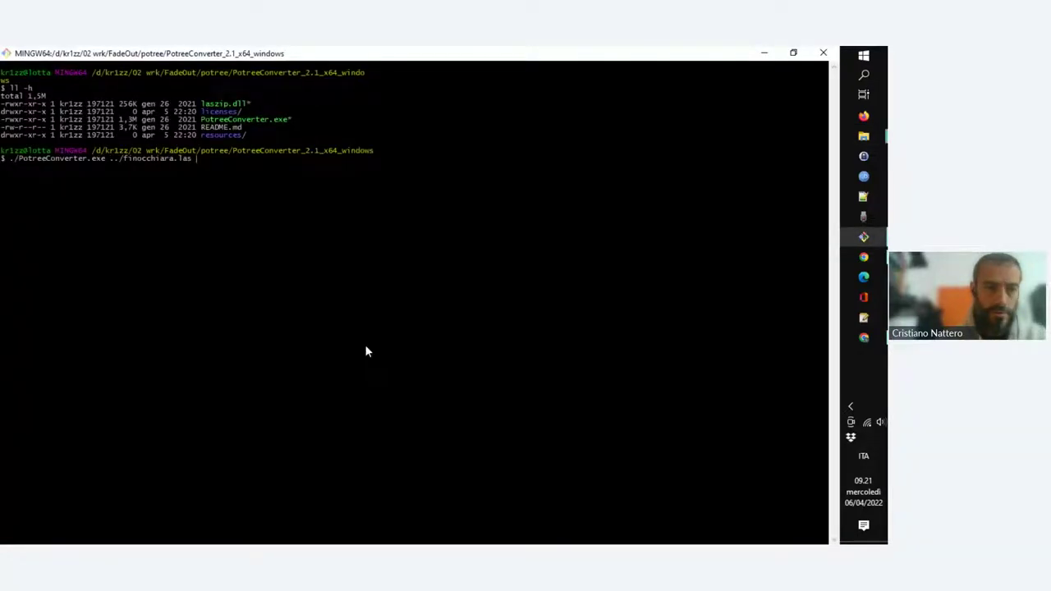
pyautogui.write(' -o /c/')
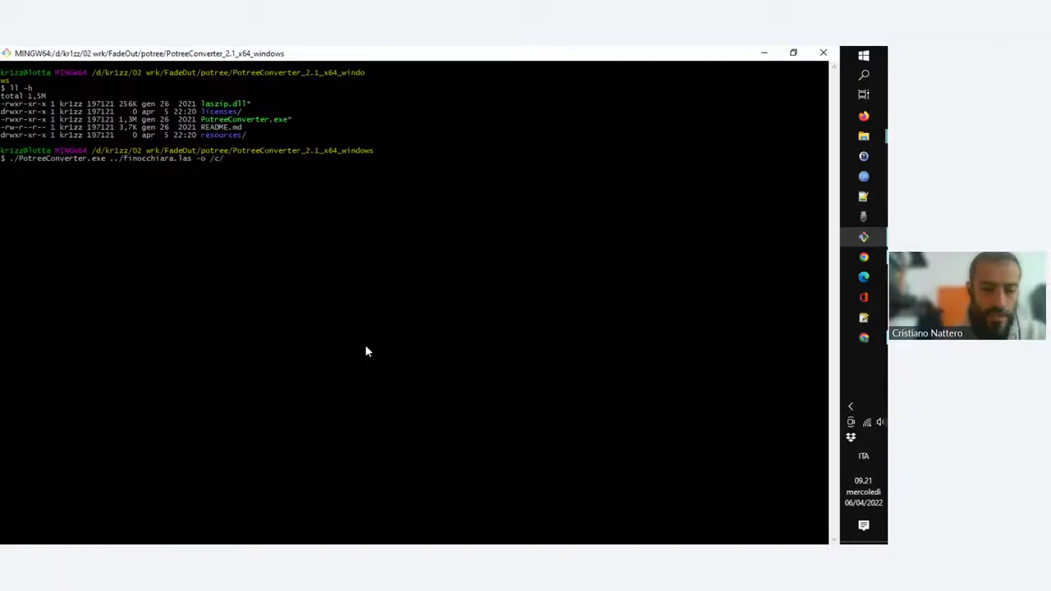
pyautogui.write('xa')
pyautogui.press('Tab')
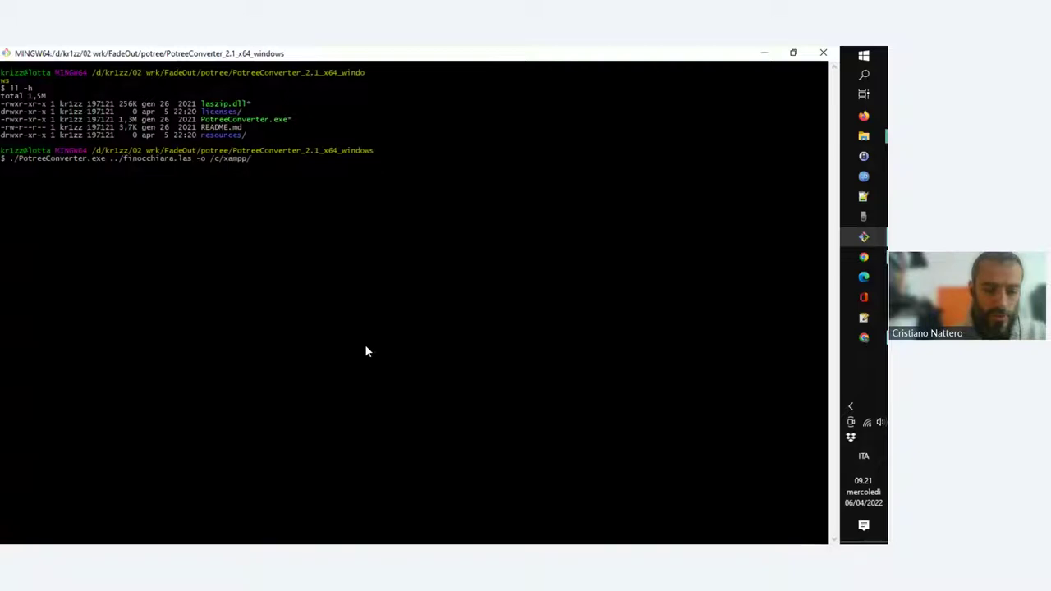
pyautogui.write('h')
pyautogui.press('Tab')
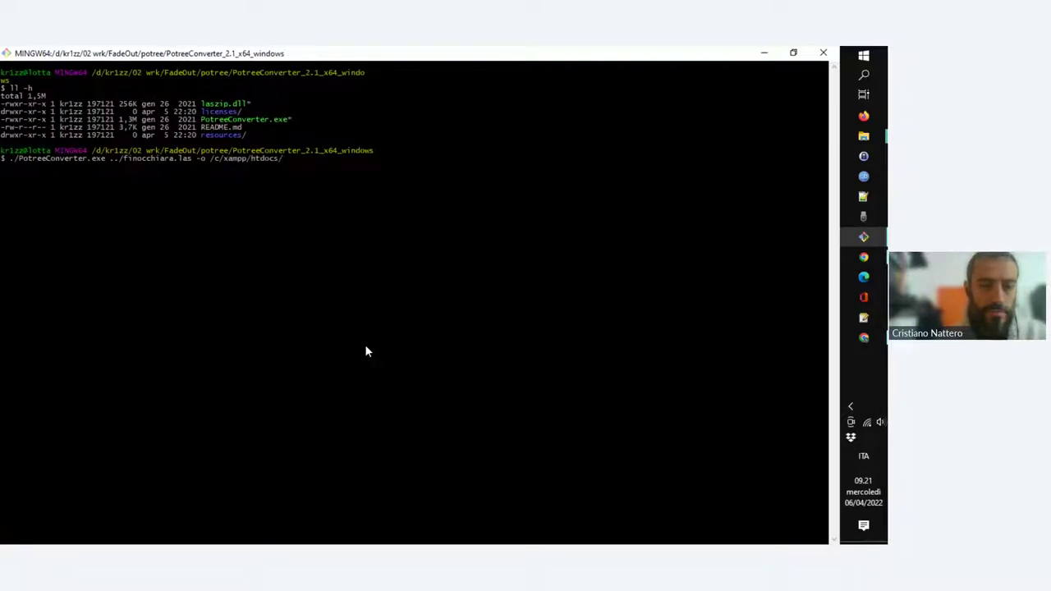
pyautogui.write('potree')
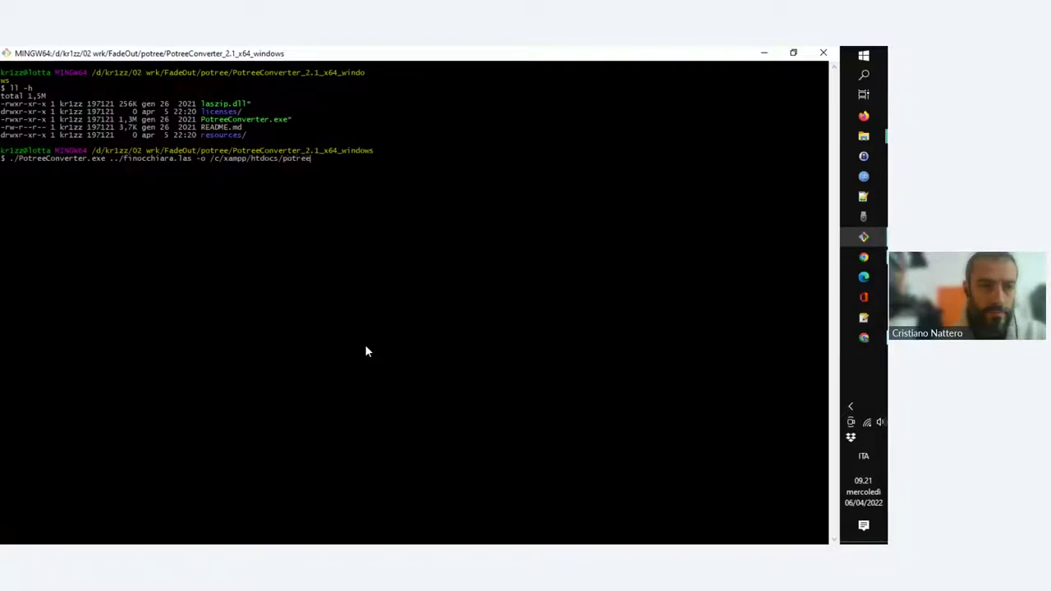
pyautogui.press('Return')
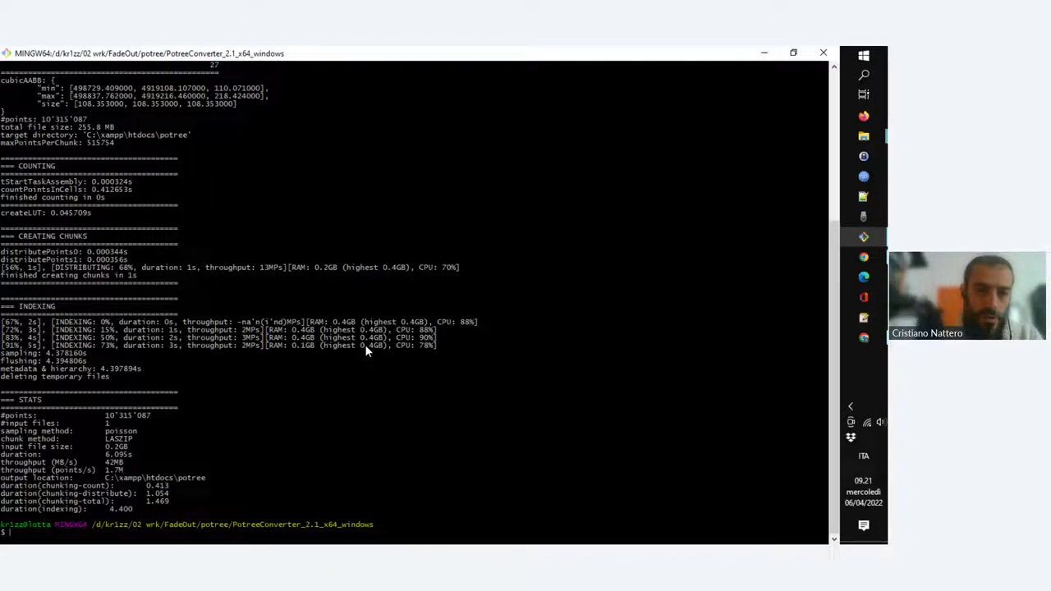
# Switch to the htdocs folder in File Explorer and examine the converter's output files in its potree subfolder
pyautogui.hotkey('alt', 'Tab')
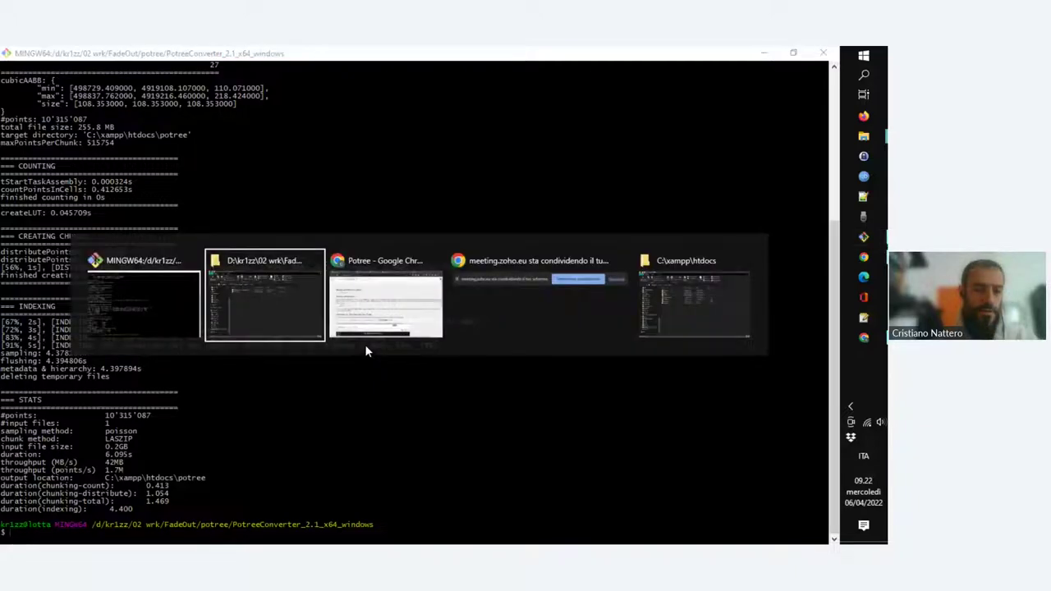
pyautogui.hotkey('alt', 'Tab')
pyautogui.hotkey('alt', 'Tab')
pyautogui.hotkey('alt', 'Tab')
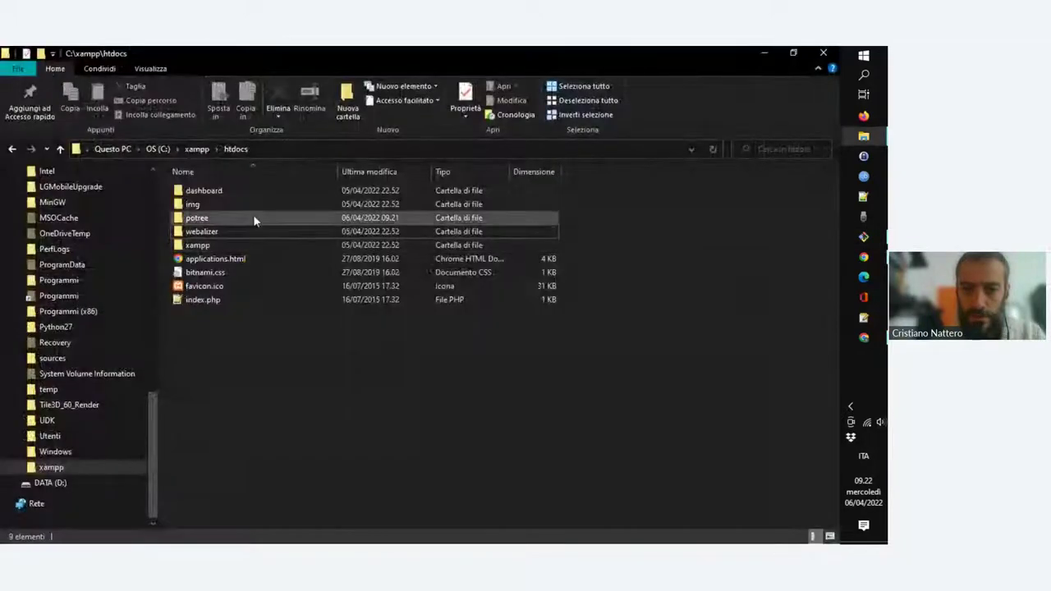
pyautogui.doubleClick(253, 218)
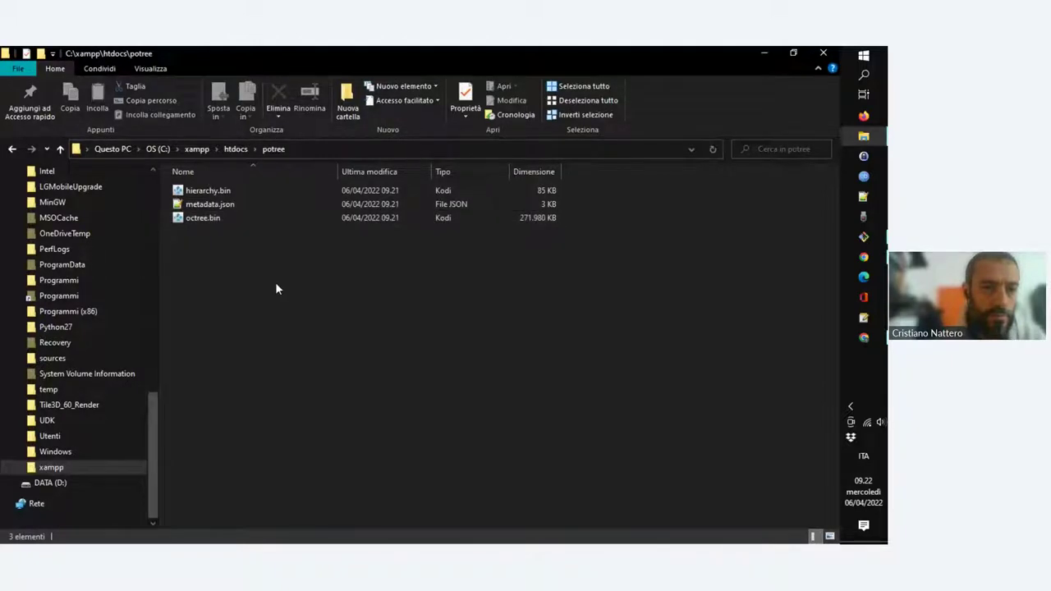
pyautogui.click(215, 217)
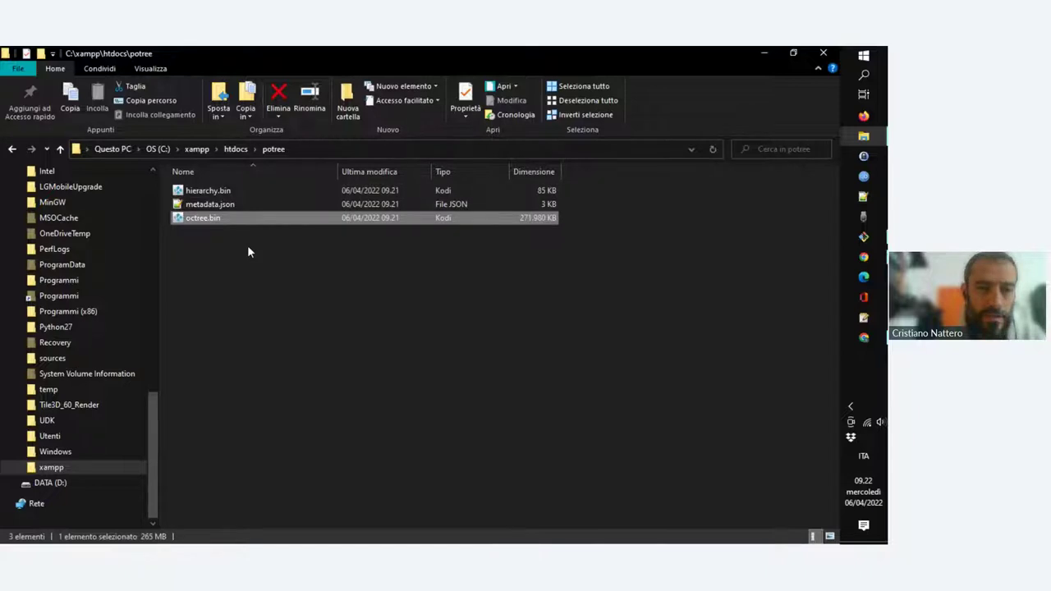
pyautogui.press('Up')
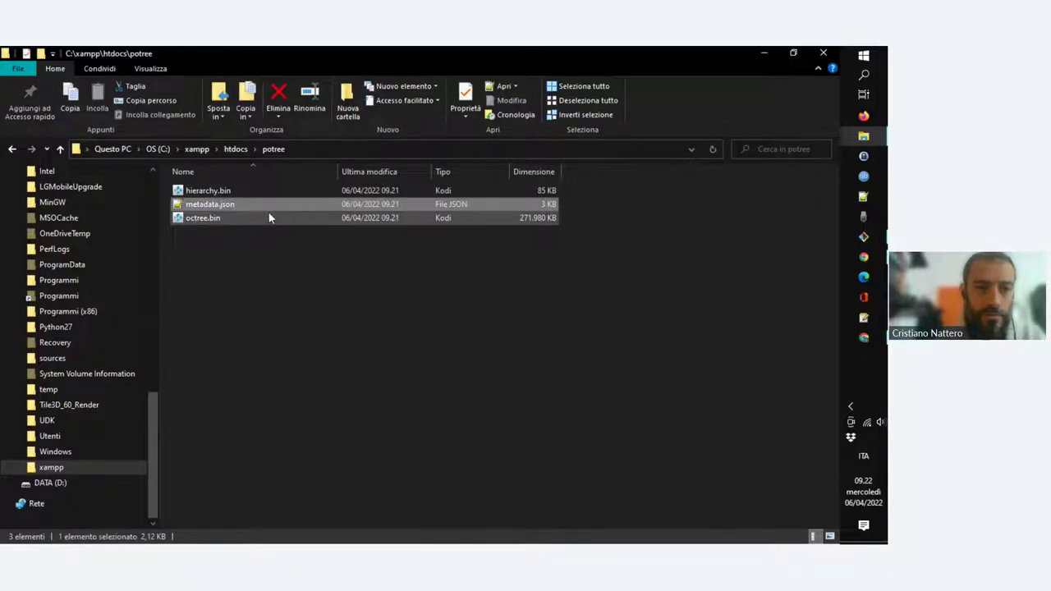
pyautogui.click(321, 297)
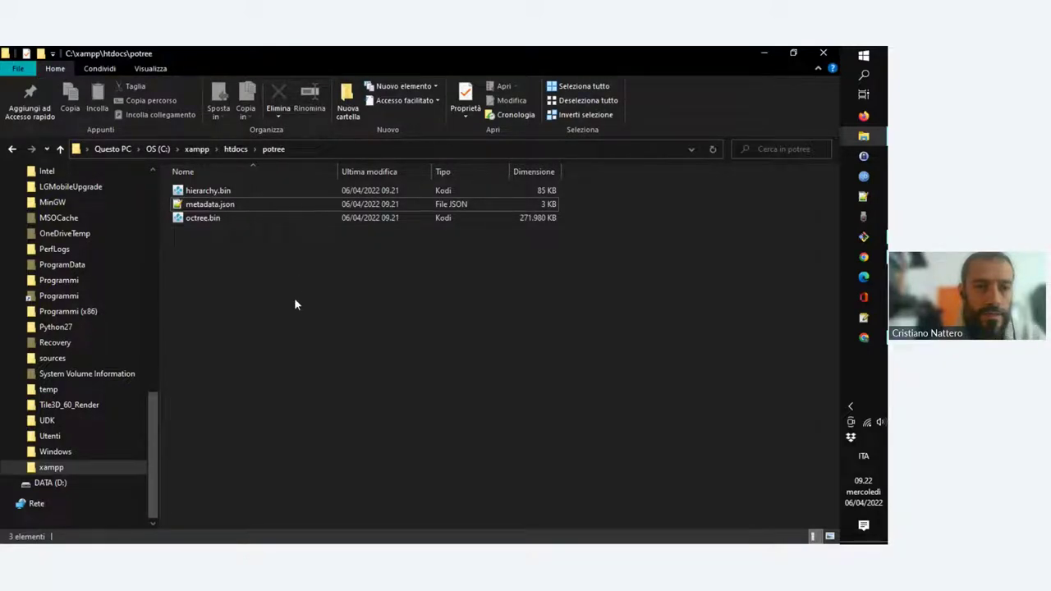
# Delete the potree folder from C:\xampp\htdocs and return to the Git Bash terminal
pyautogui.click(235, 149)
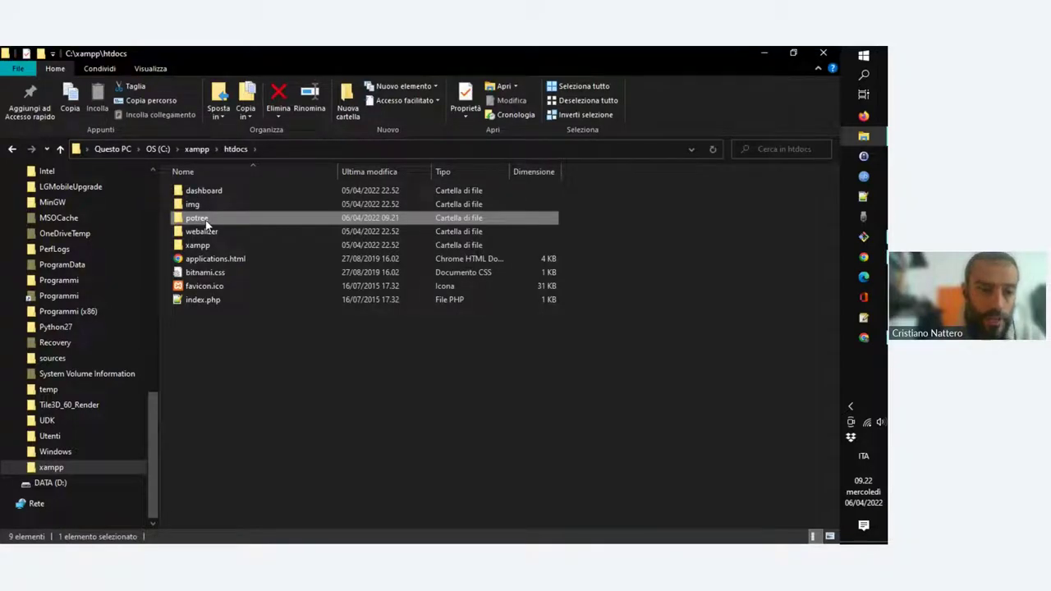
pyautogui.press('Delete')
pyautogui.hotkey('alt', 'Tab')
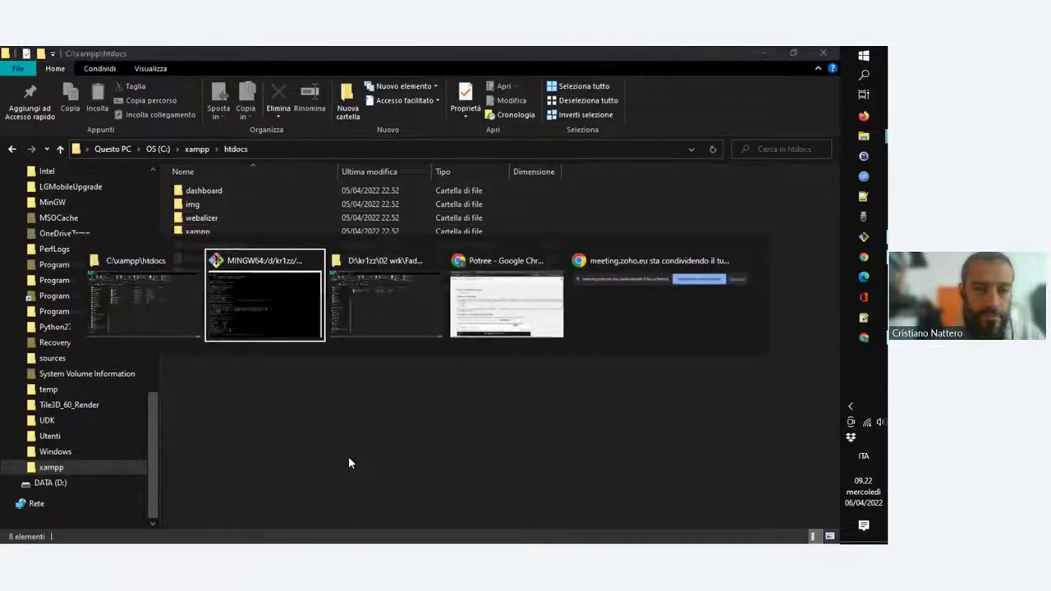
# Recall the previous converter command without running it, and highlight the --generate-page option in the Potree Getting Started page in Chrome
pyautogui.press('Up')
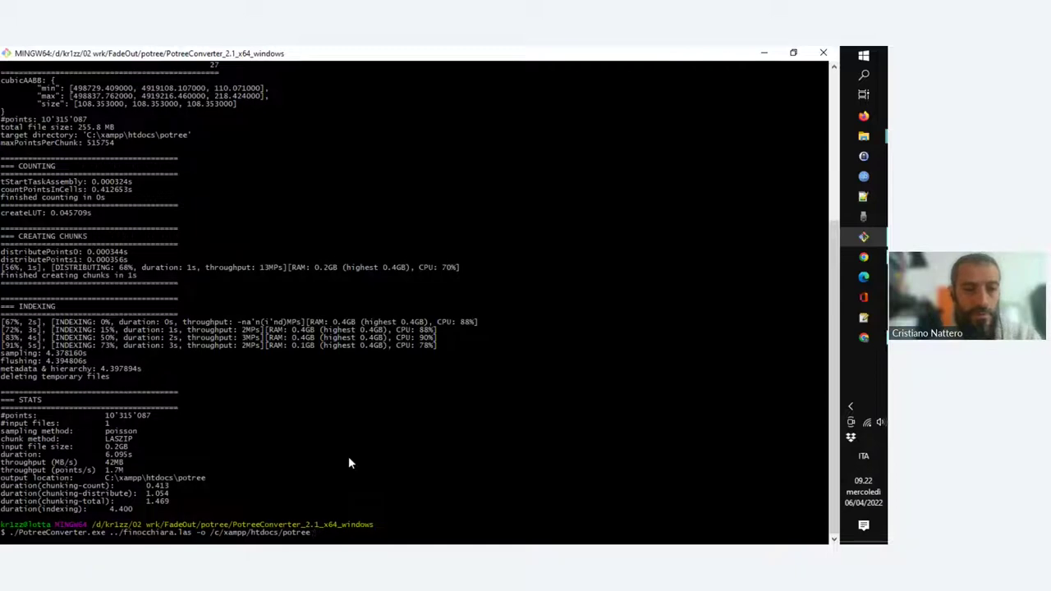
pyautogui.hotkey('alt', 'Tab')
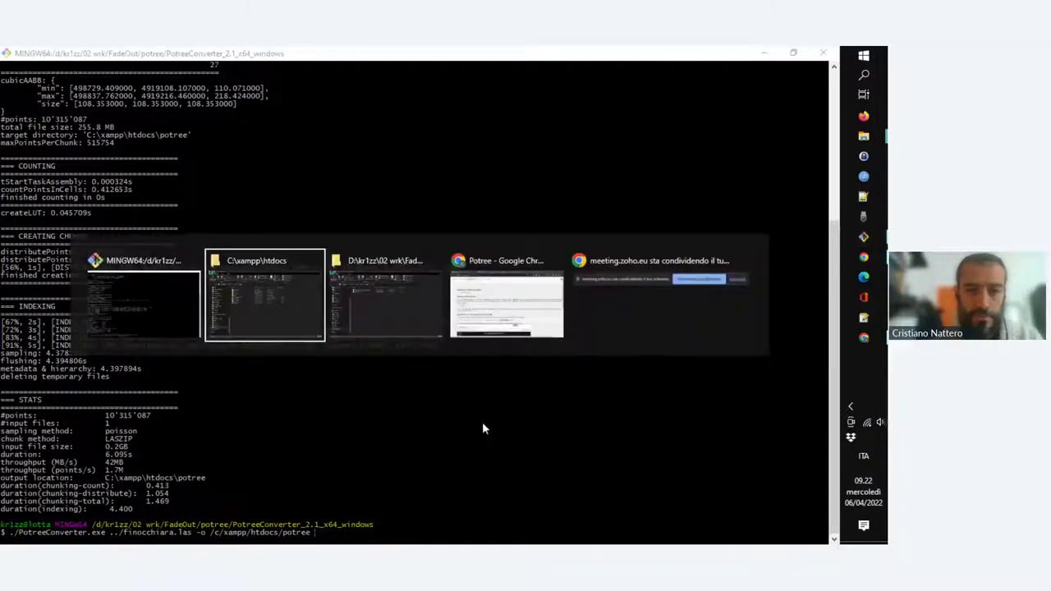
pyautogui.hotkey('alt', 'Tab')
pyautogui.hotkey('alt', 'Tab')
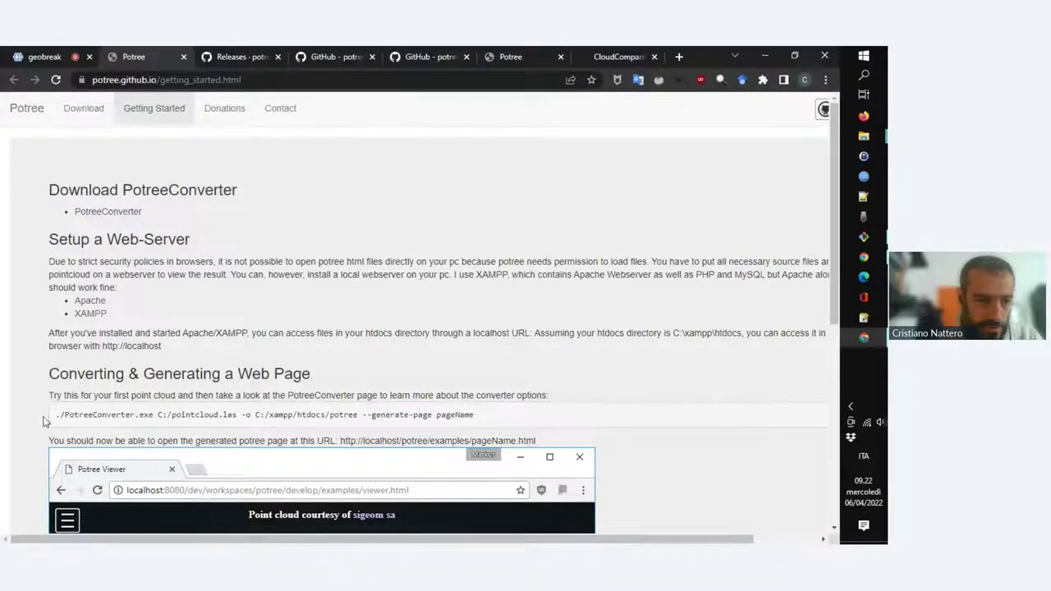
pyautogui.moveTo(56, 416); pyautogui.dragTo(472, 418)
pyautogui.click(379, 424)
pyautogui.moveTo(362, 414); pyautogui.dragTo(430, 415)
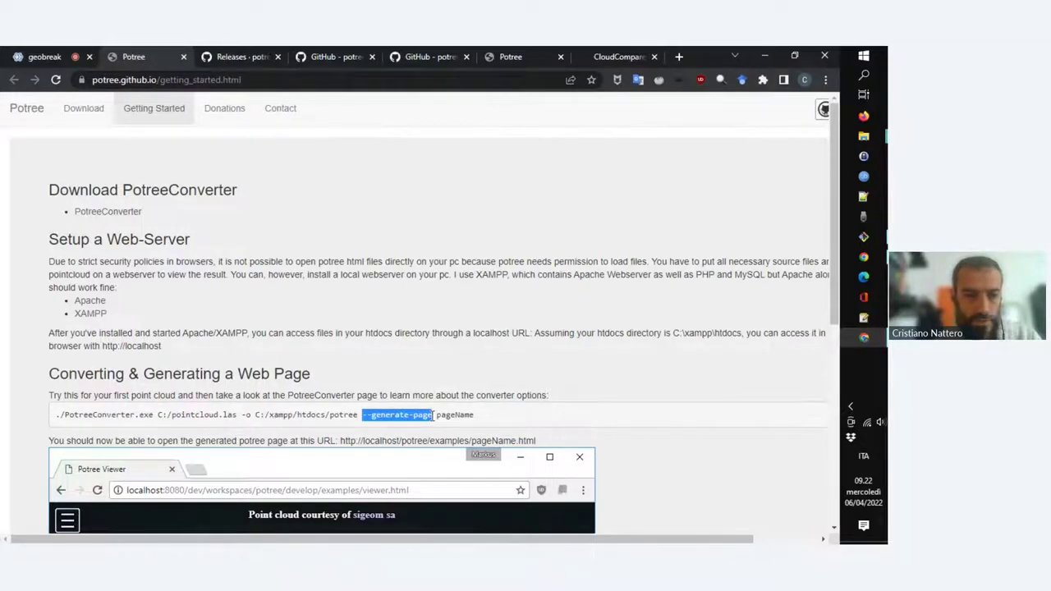
# Back in the terminal, append --generate-page finocchiara to the converter command and run it
pyautogui.hotkey('alt', 'Tab')
pyautogui.write('--generate-page')
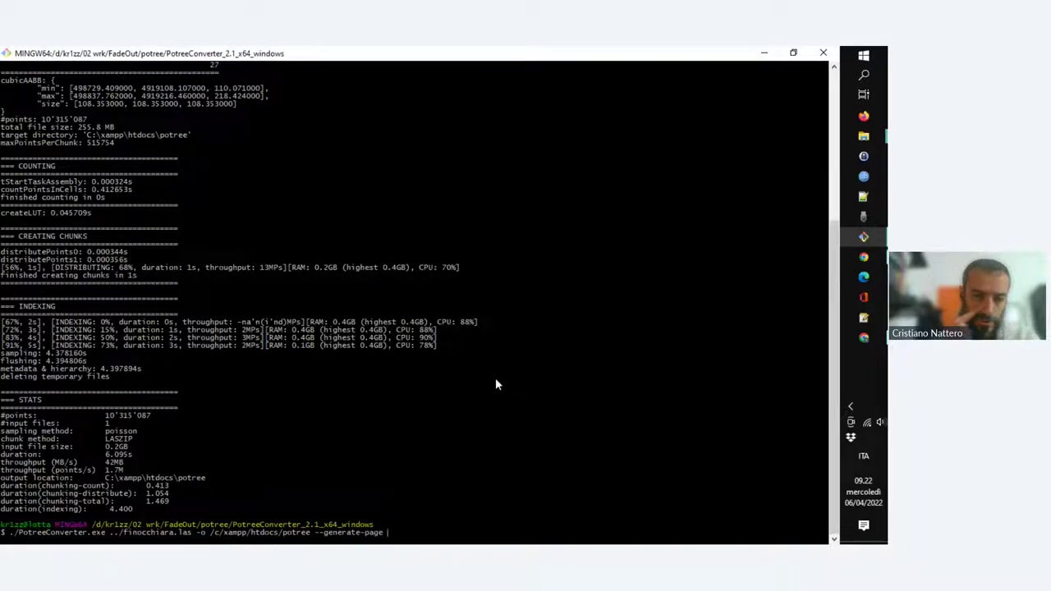
pyautogui.write('finocchiara')
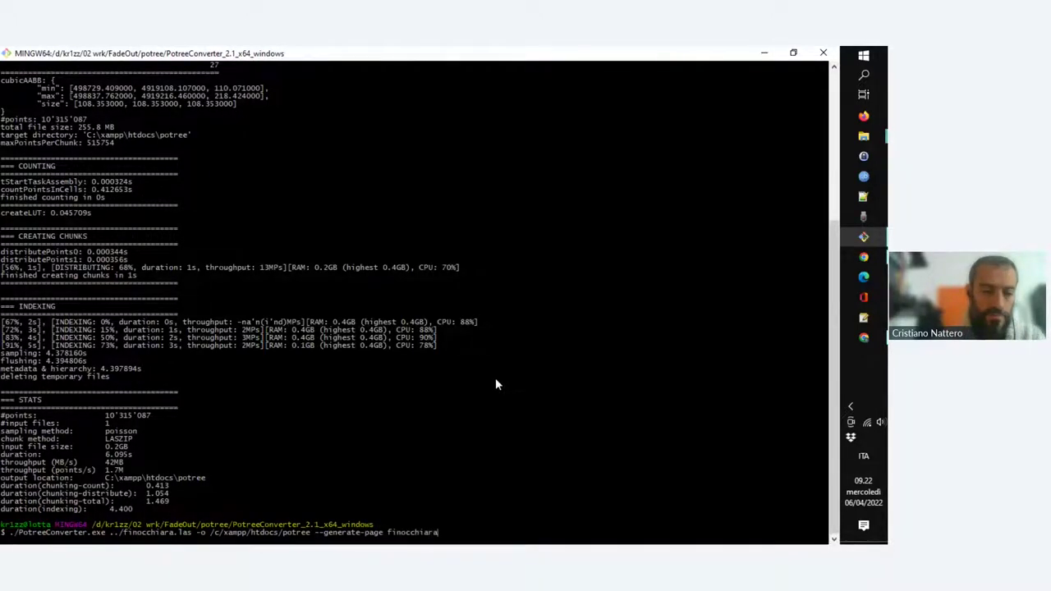
pyautogui.press('Return')
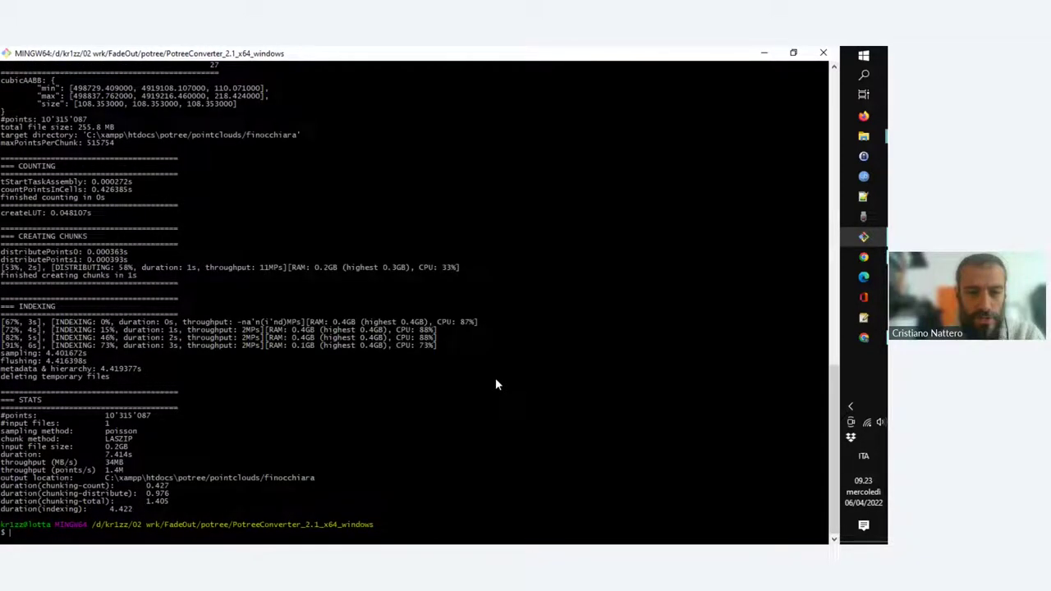
# In File Explorer, inspect the new output in C:\xampp\htdocs\potree, including pointclouds\finocchiara, and return to the potree folder
pyautogui.click(860, 137)
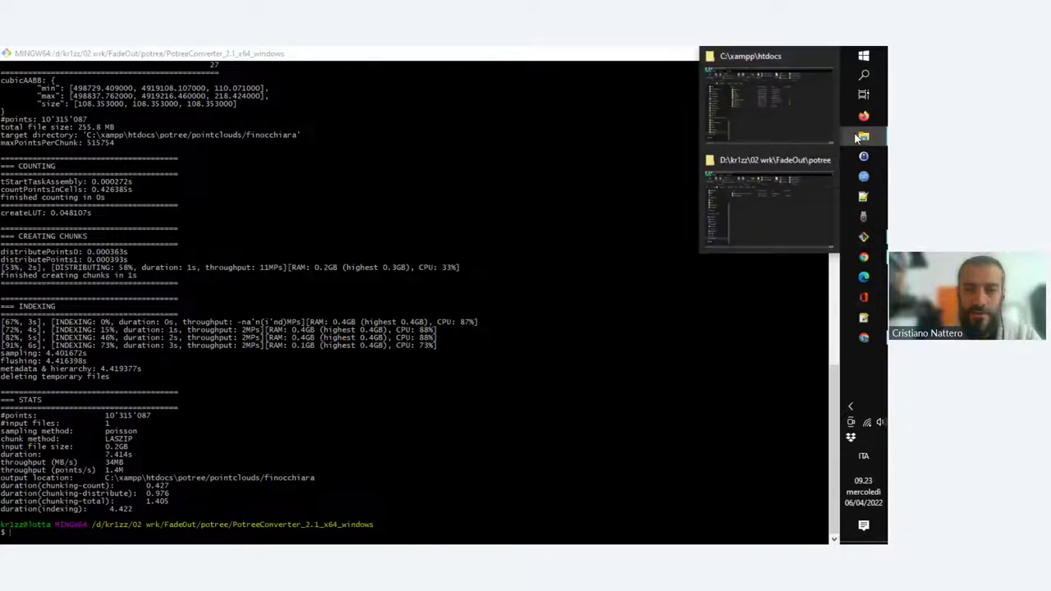
pyautogui.click(767, 201)
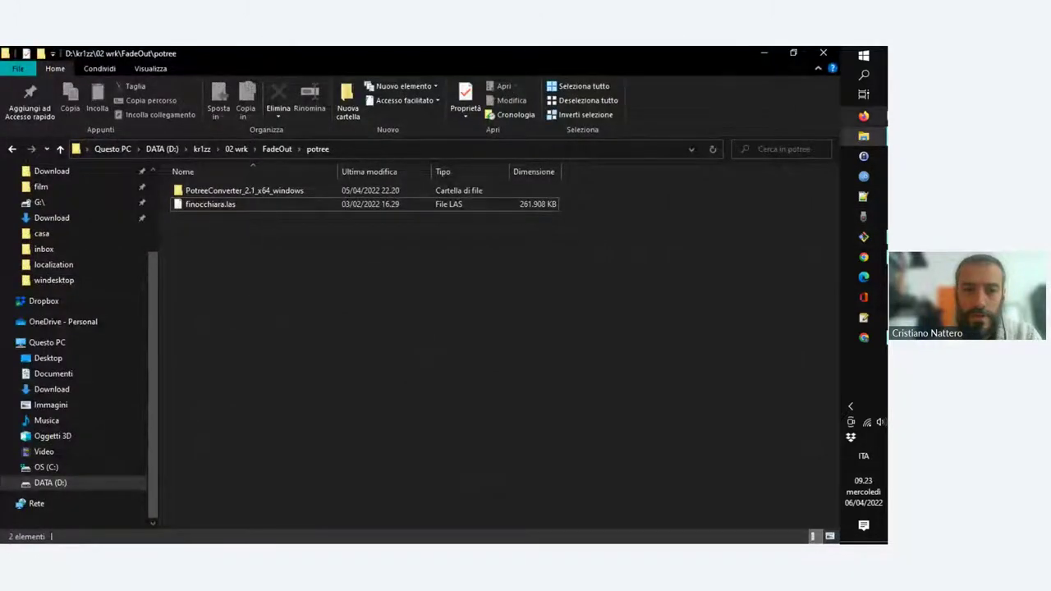
pyautogui.click(864, 136)
pyautogui.click(745, 105)
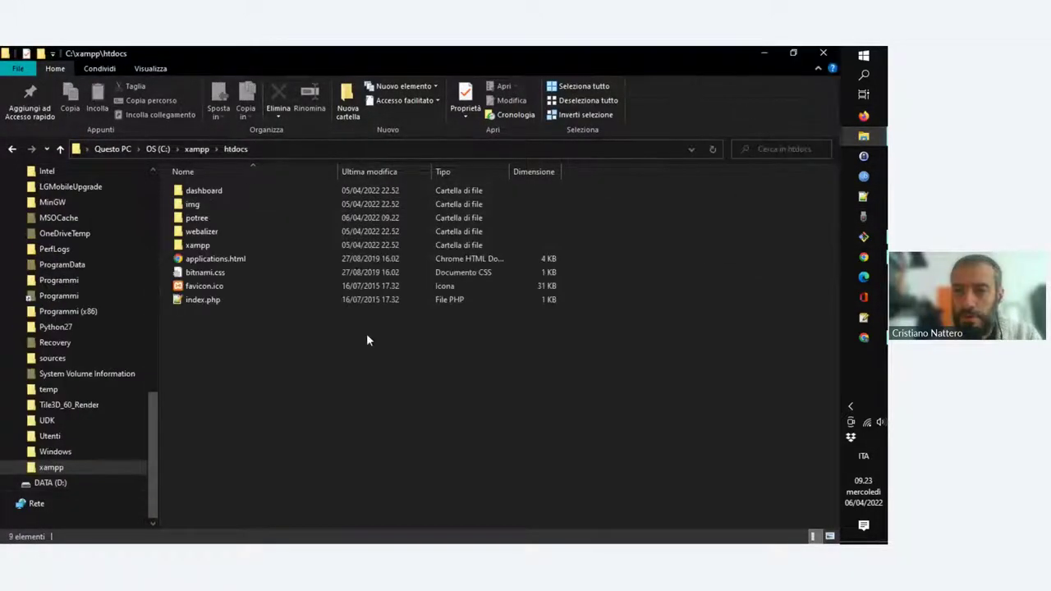
pyautogui.doubleClick(212, 219)
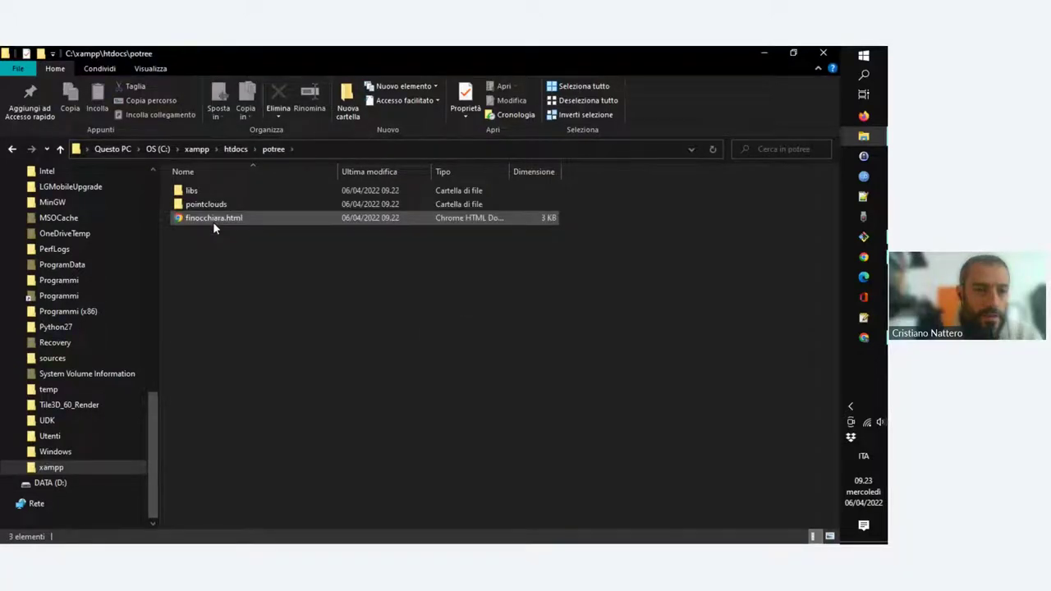
pyautogui.doubleClick(214, 204)
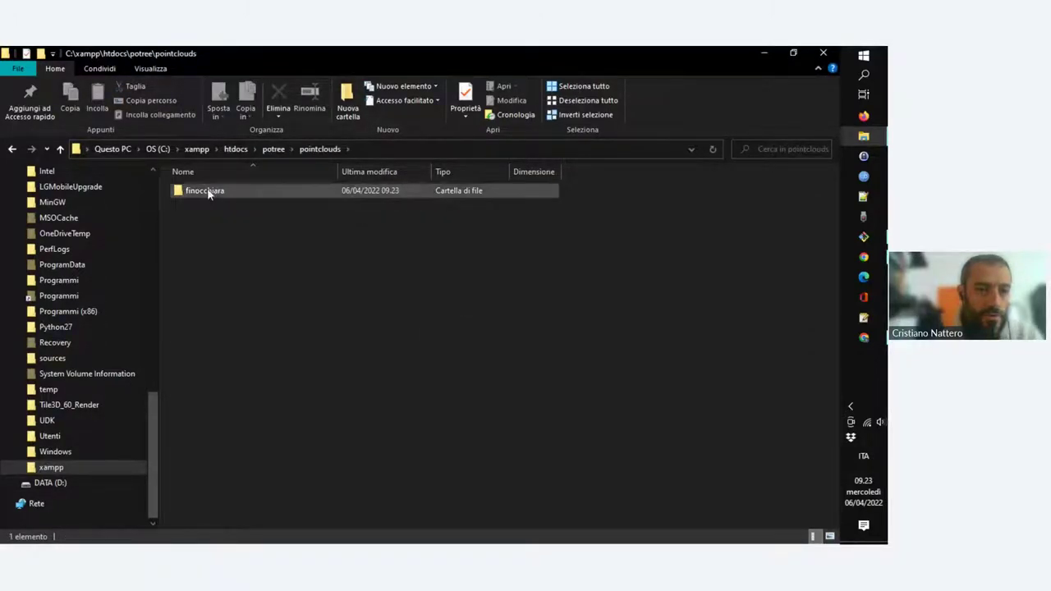
pyautogui.click(208, 195)
pyautogui.doubleClick(207, 196)
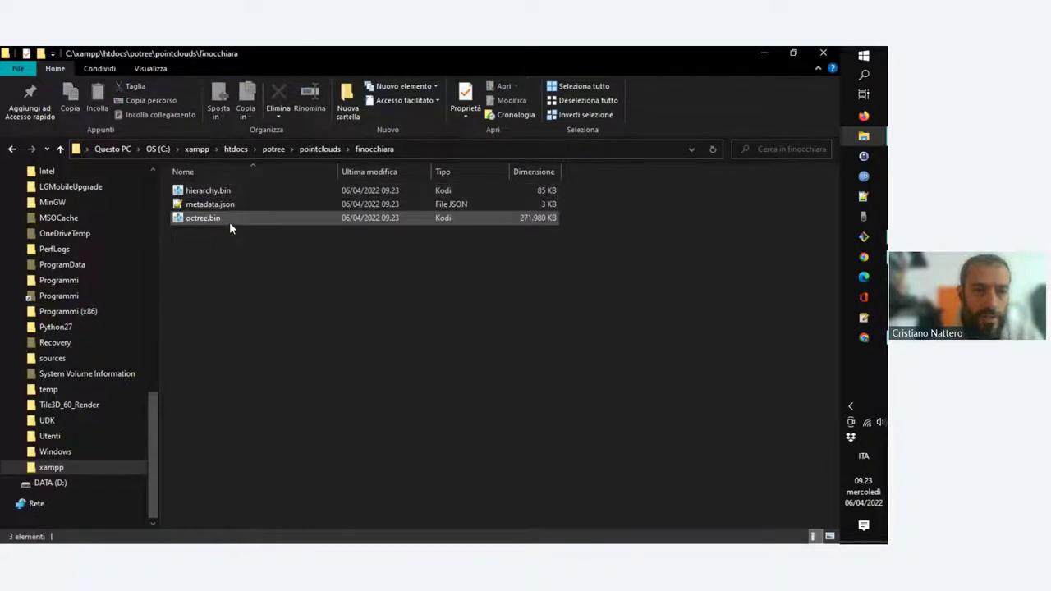
pyautogui.click(320, 148)
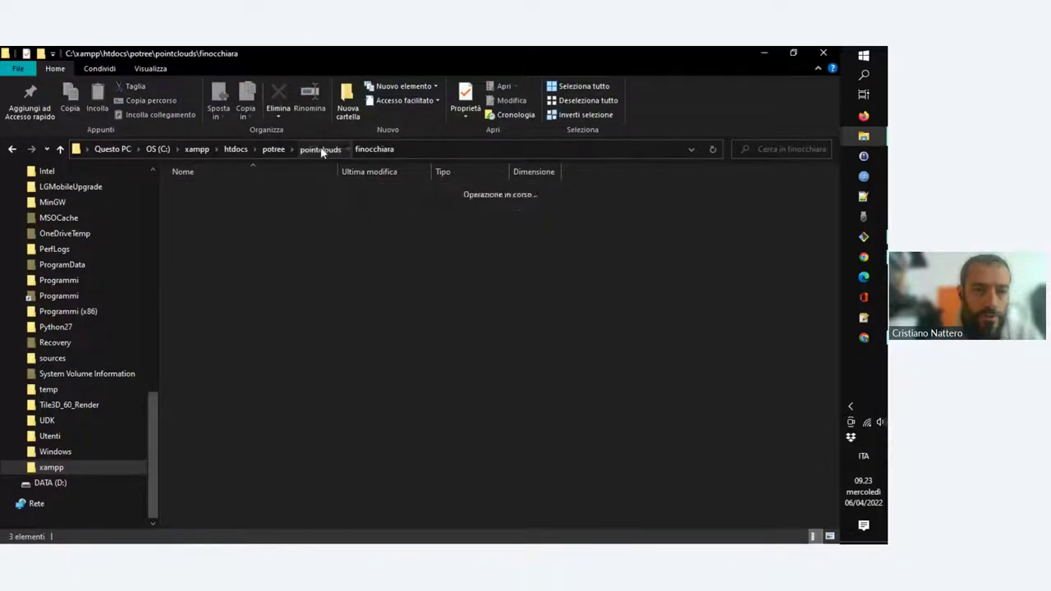
pyautogui.click(272, 148)
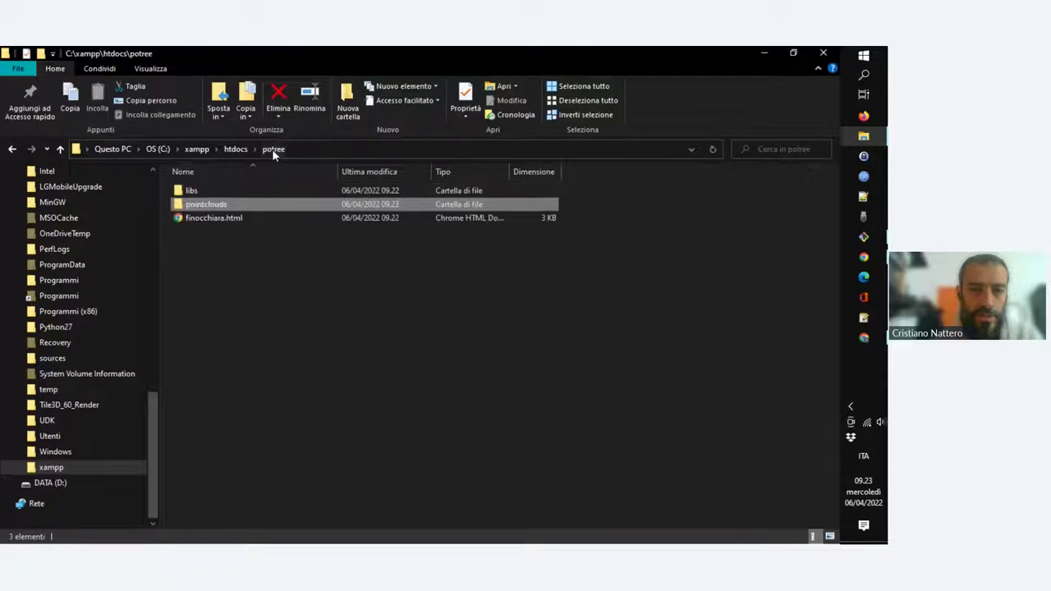
# Examine the generated finocchiara.html file and the libs folder, and check where the potree folder sits within htdocs
pyautogui.click(234, 218)
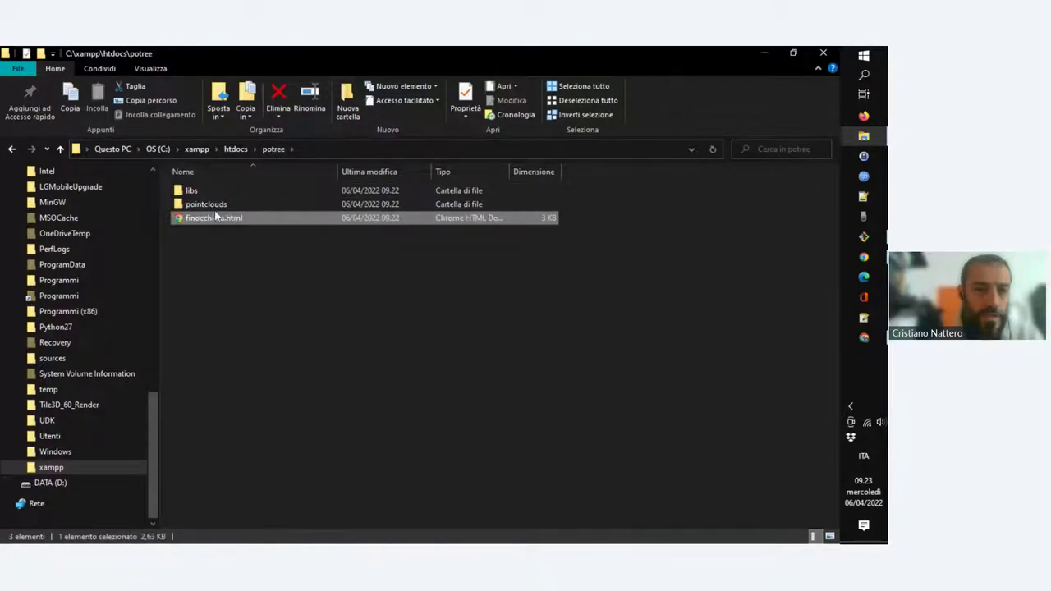
pyautogui.doubleClick(197, 191)
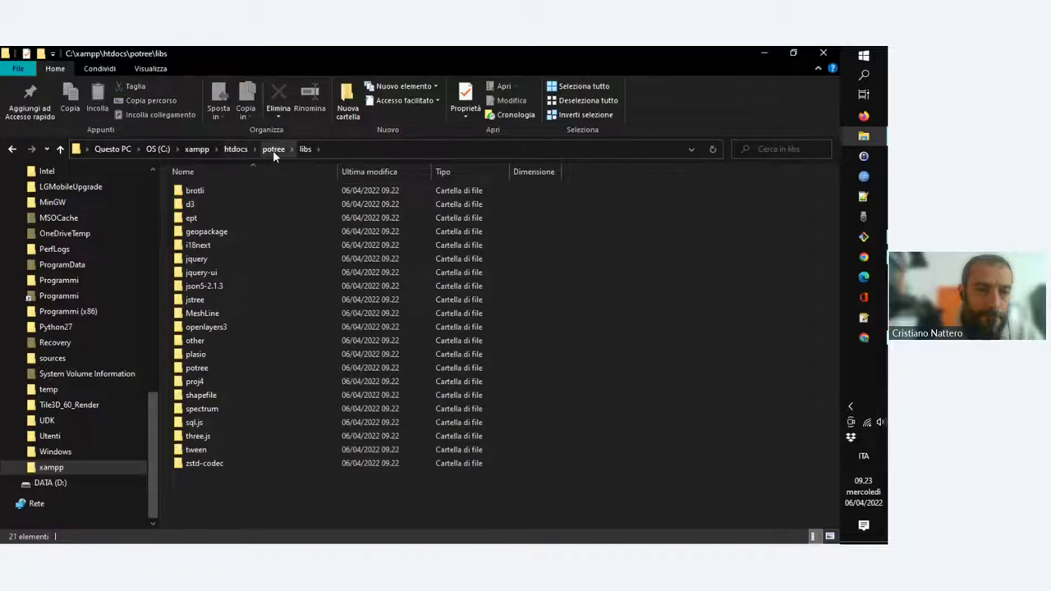
pyautogui.click(273, 150)
pyautogui.click(231, 218)
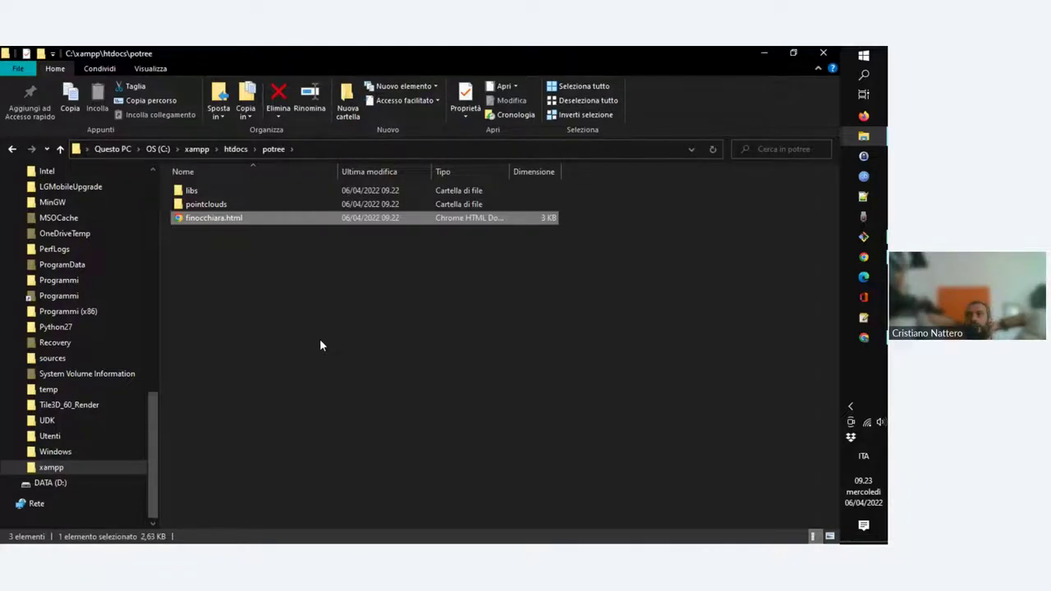
pyautogui.click(319, 345)
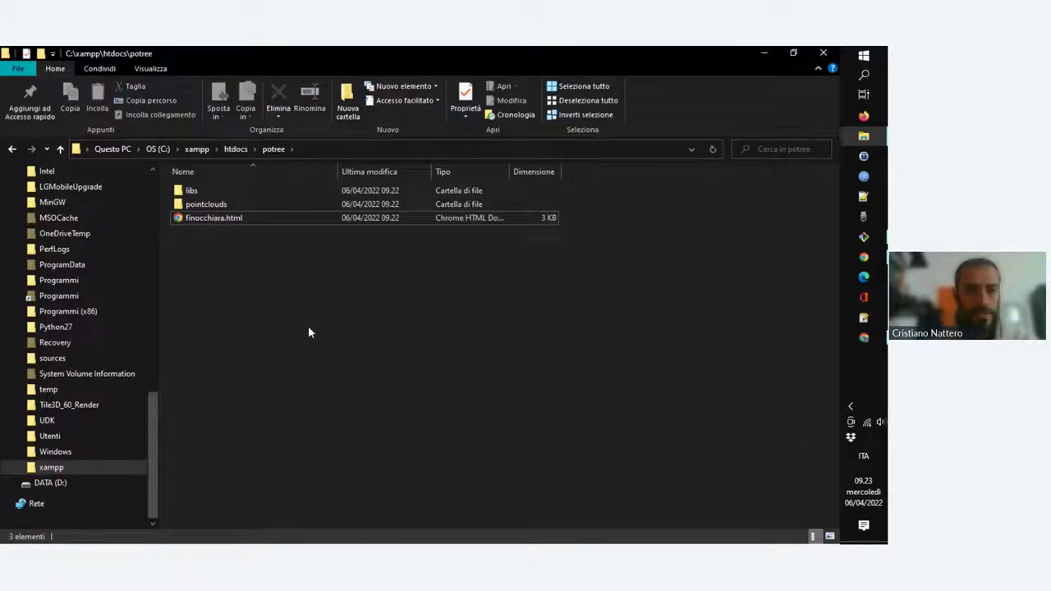
pyautogui.moveTo(275, 281); pyautogui.dragTo(203, 191)
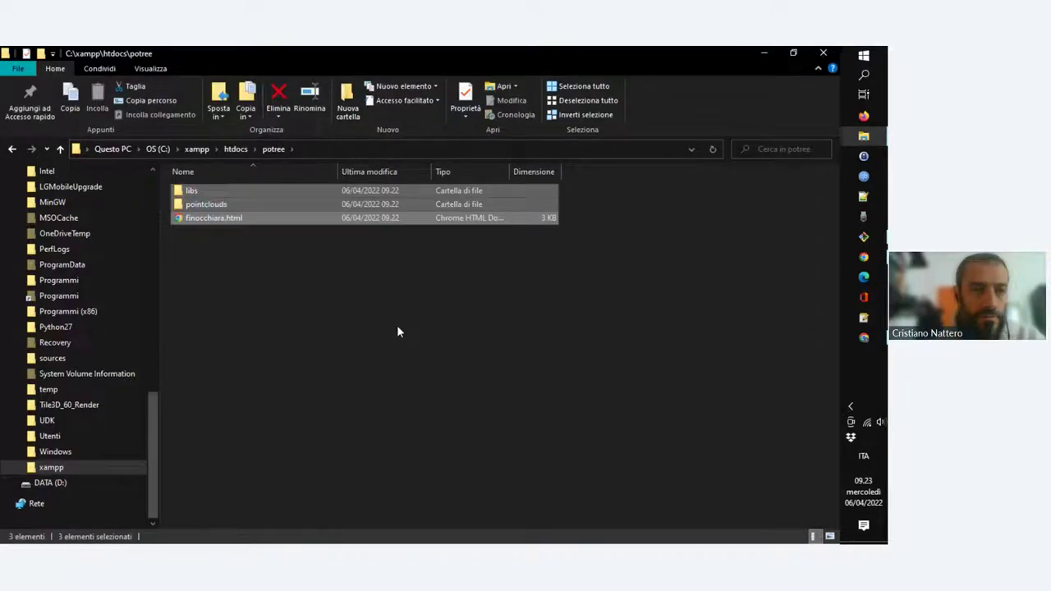
pyautogui.click(397, 329)
pyautogui.click(235, 151)
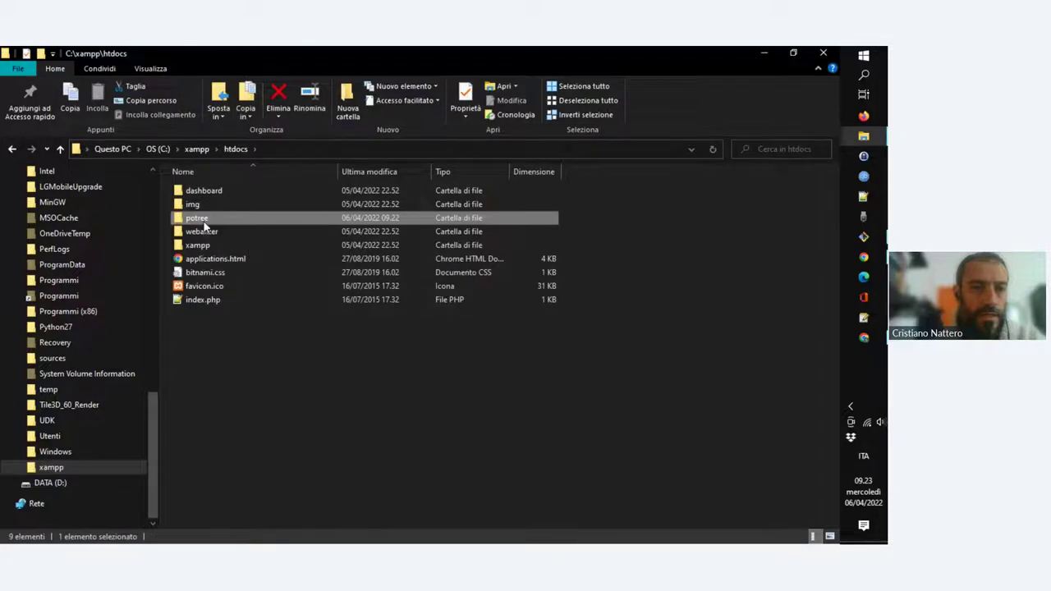
pyautogui.doubleClick(203, 220)
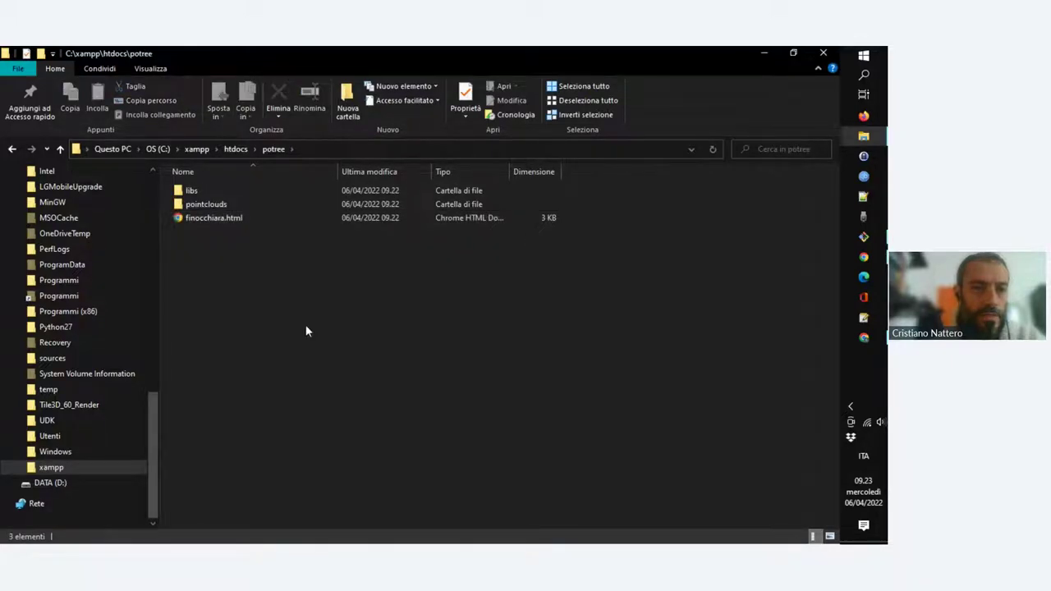
# Launch the XAMPP Control Panel and start the Apache module
pyautogui.press('super')
pyautogui.write('xa')
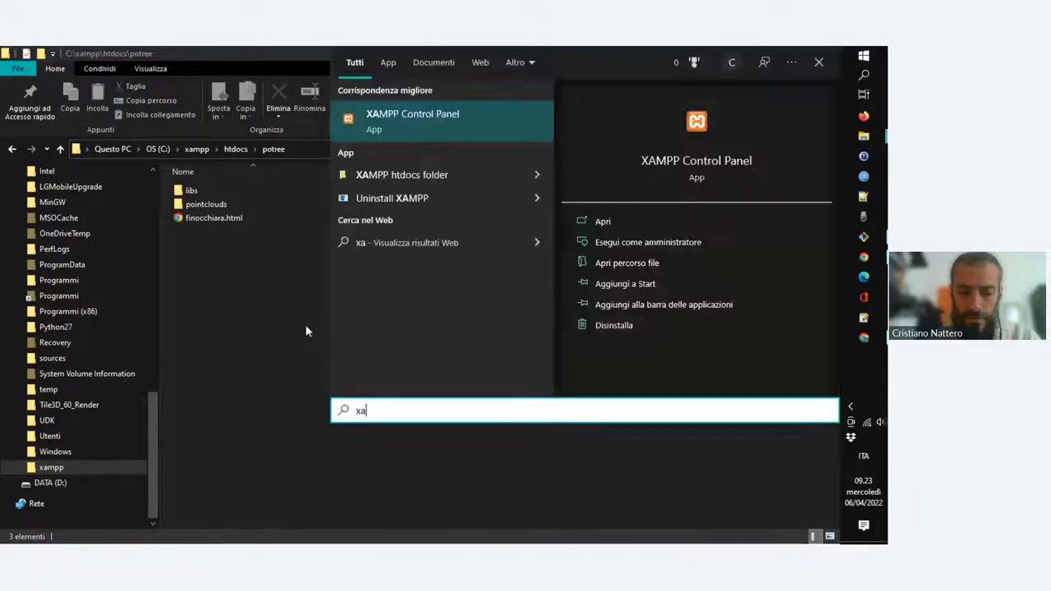
pyautogui.write('m')
pyautogui.press('Return')
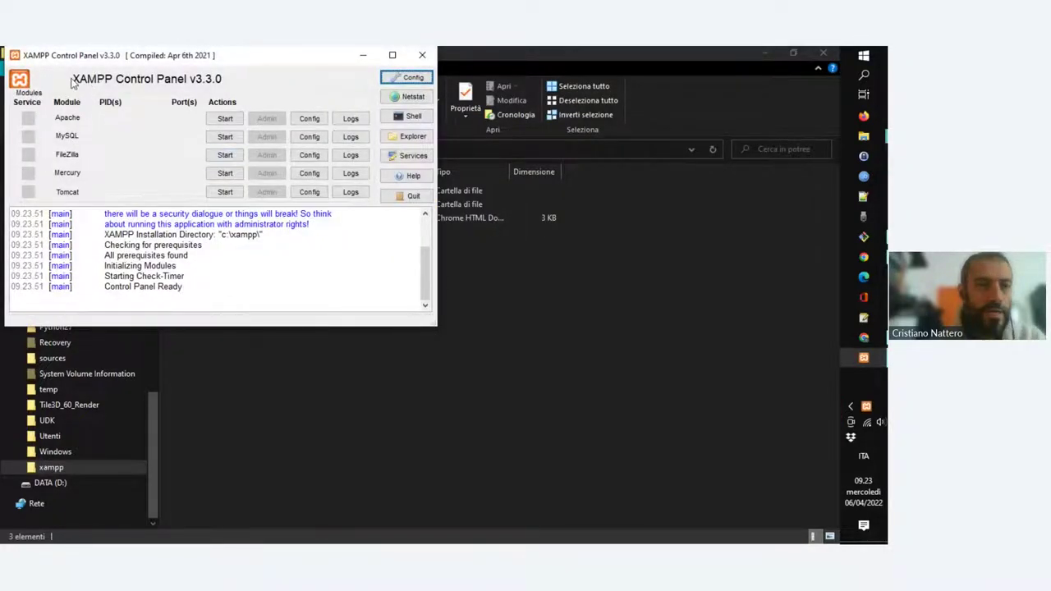
pyautogui.click(218, 119)
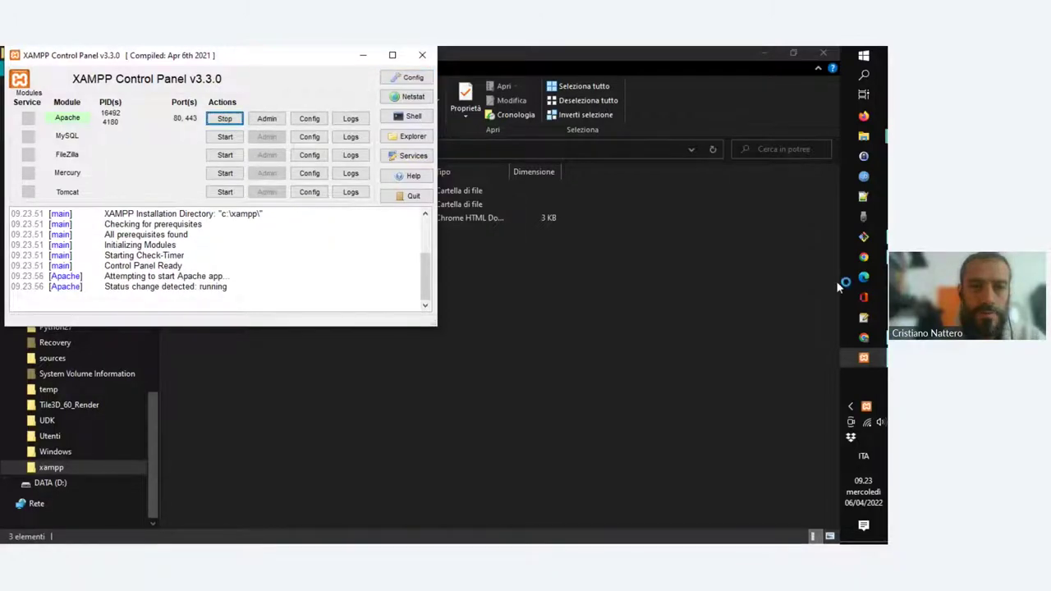
# Switch to Chrome, search for xampp in a new tab and open the Apache Friends XAMPP site
pyautogui.click(863, 337)
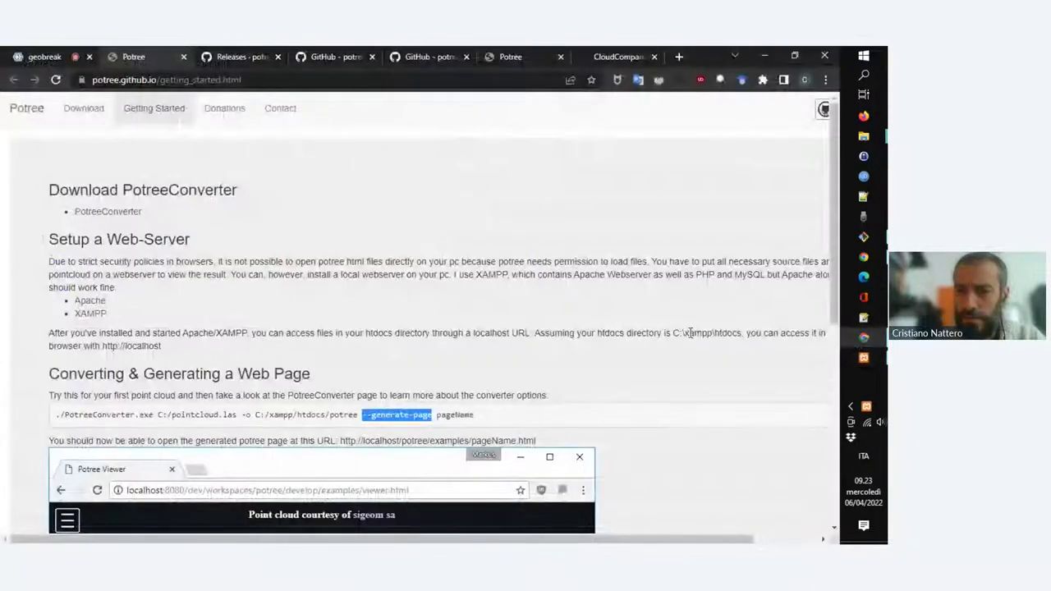
pyautogui.hotkey('ctrl', 't')
pyautogui.write('xampp')
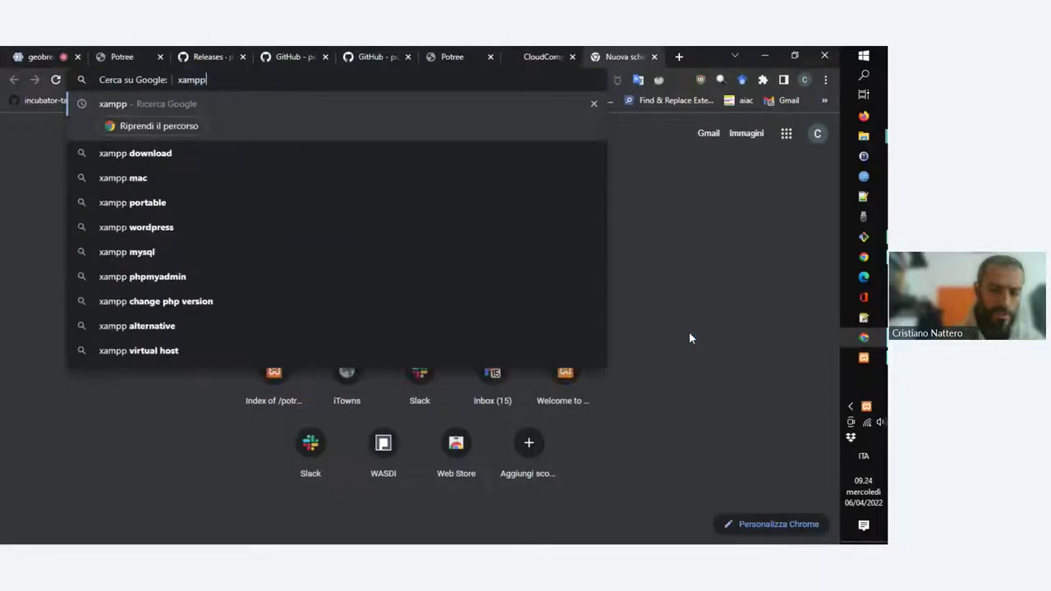
pyautogui.press('Return')
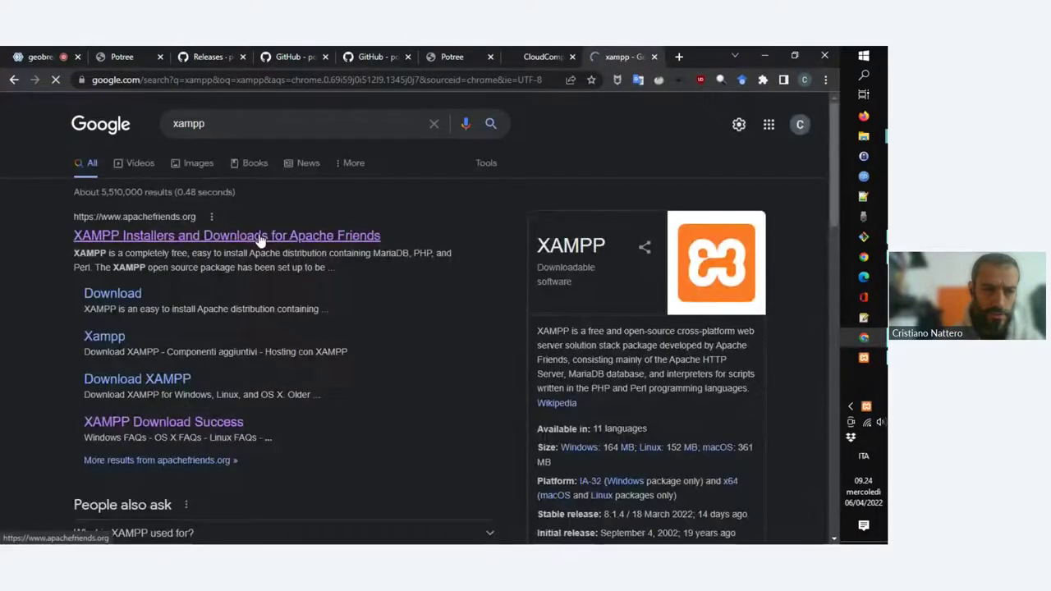
pyautogui.click(238, 234)
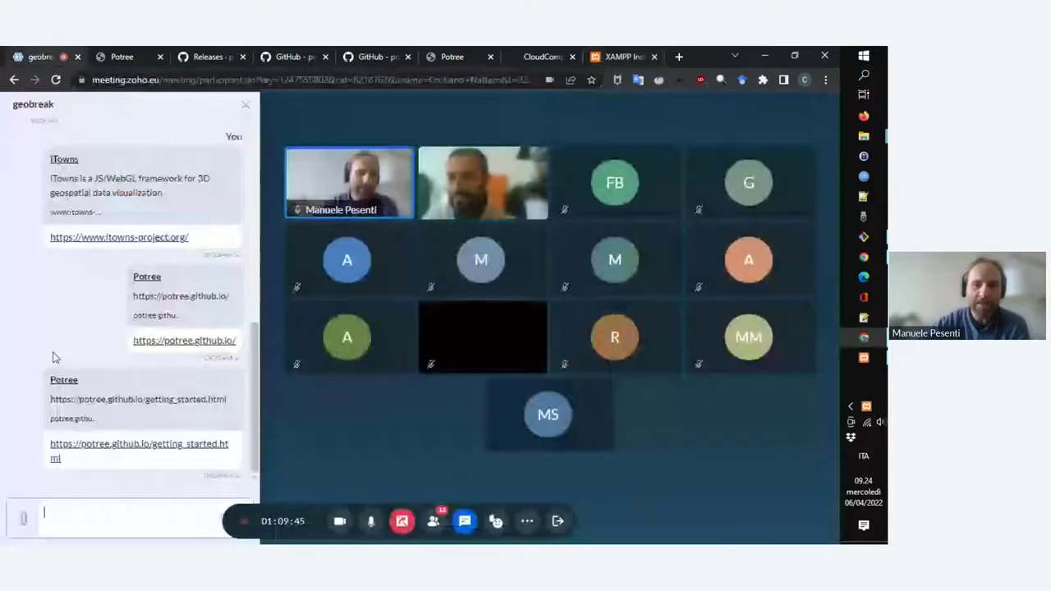
pyautogui.click(37, 56)
pyautogui.click(104, 525)
pyautogui.write('https://www.apachefriends.org/index.html')
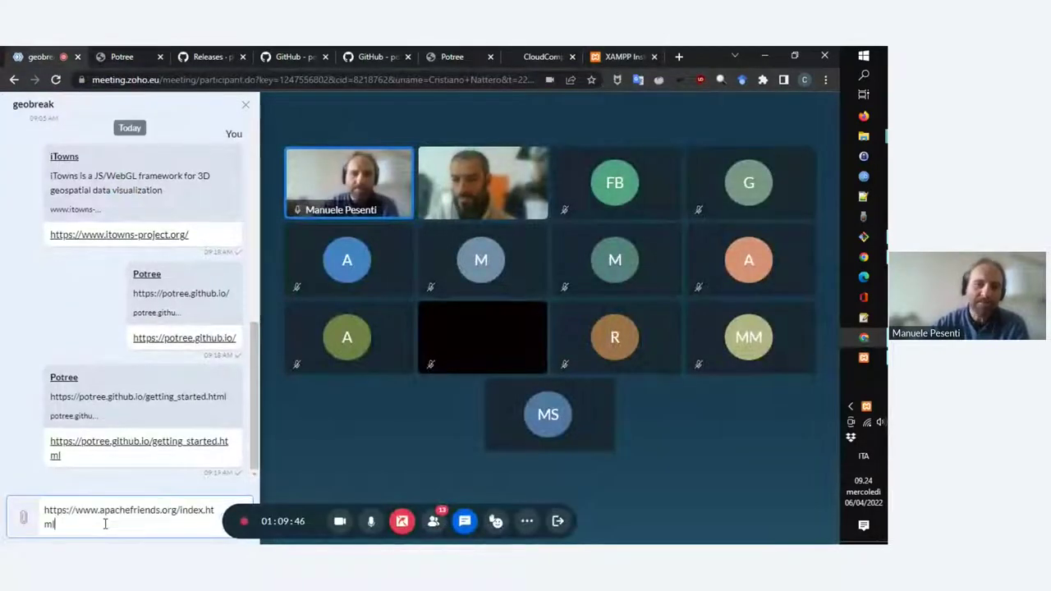
pyautogui.press('Return')
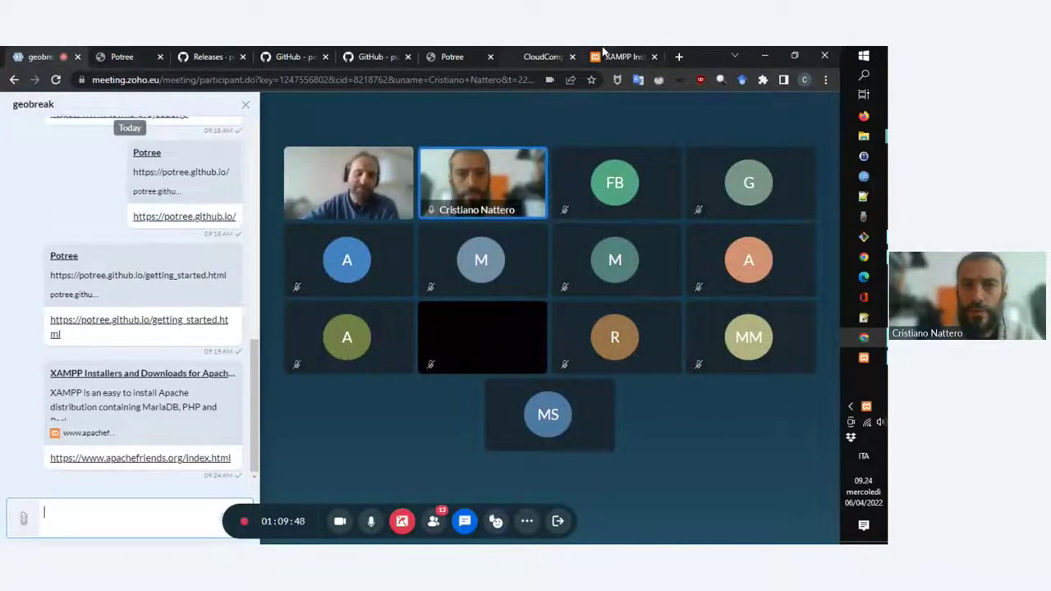
pyautogui.click(611, 56)
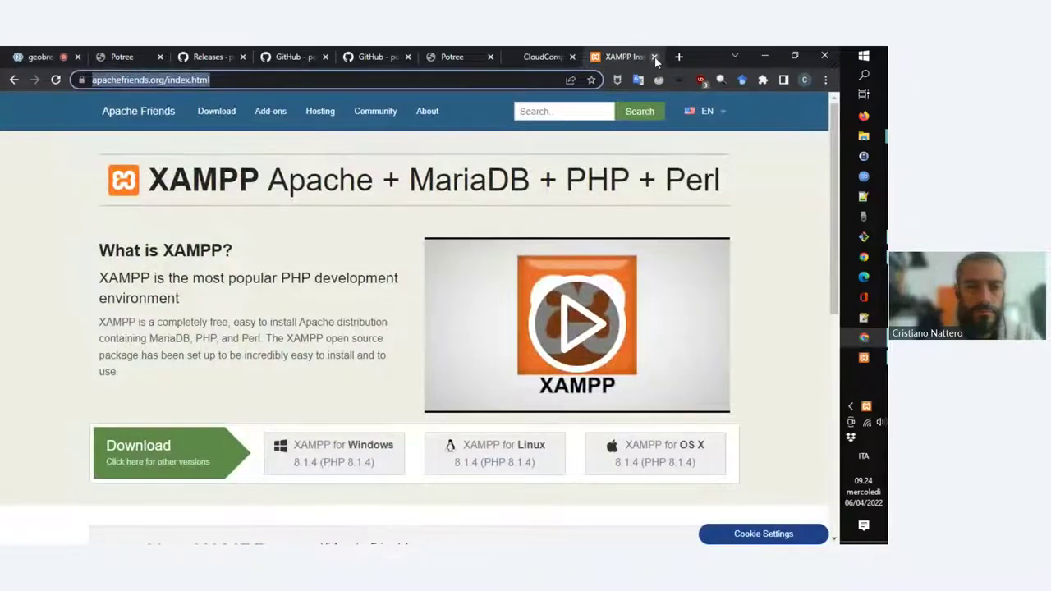
pyautogui.click(654, 56)
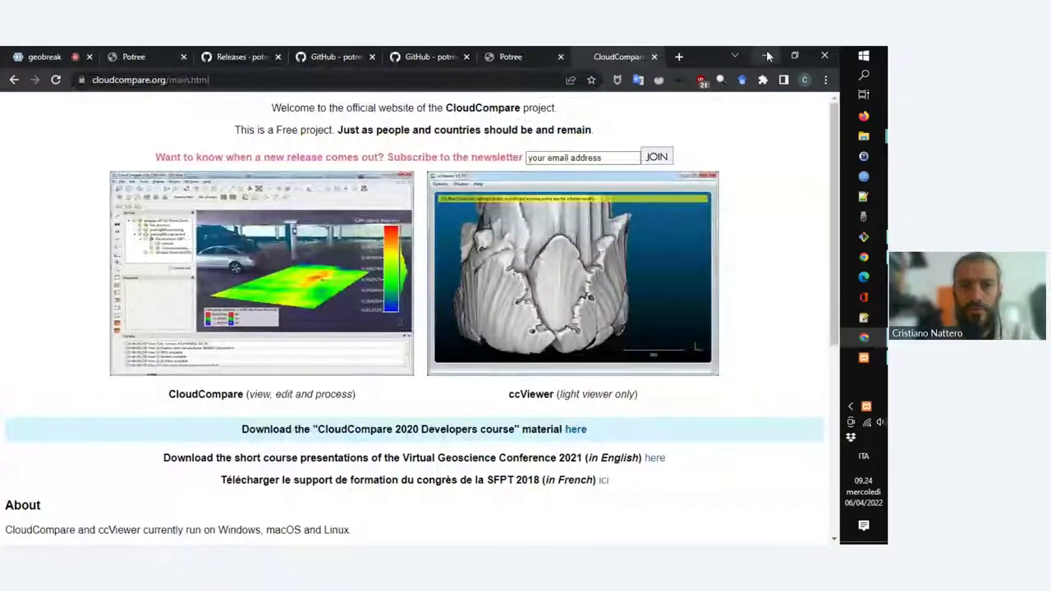
pyautogui.click(765, 54)
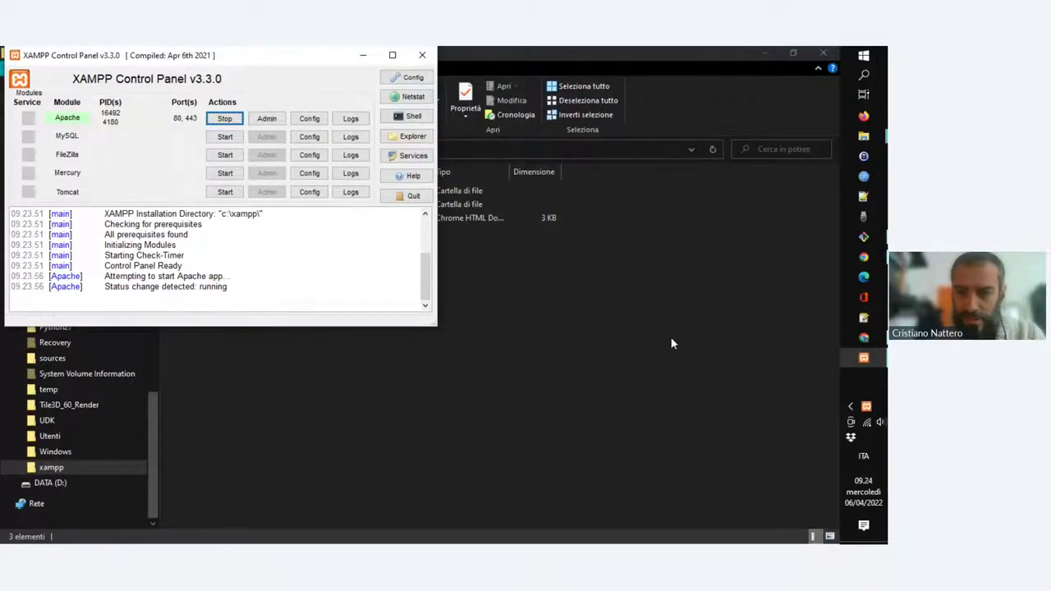
# Back in Chrome, load localhost in a new tab and look over the XAMPP welcome page
pyautogui.moveTo(869, 345)
pyautogui.click(867, 338)
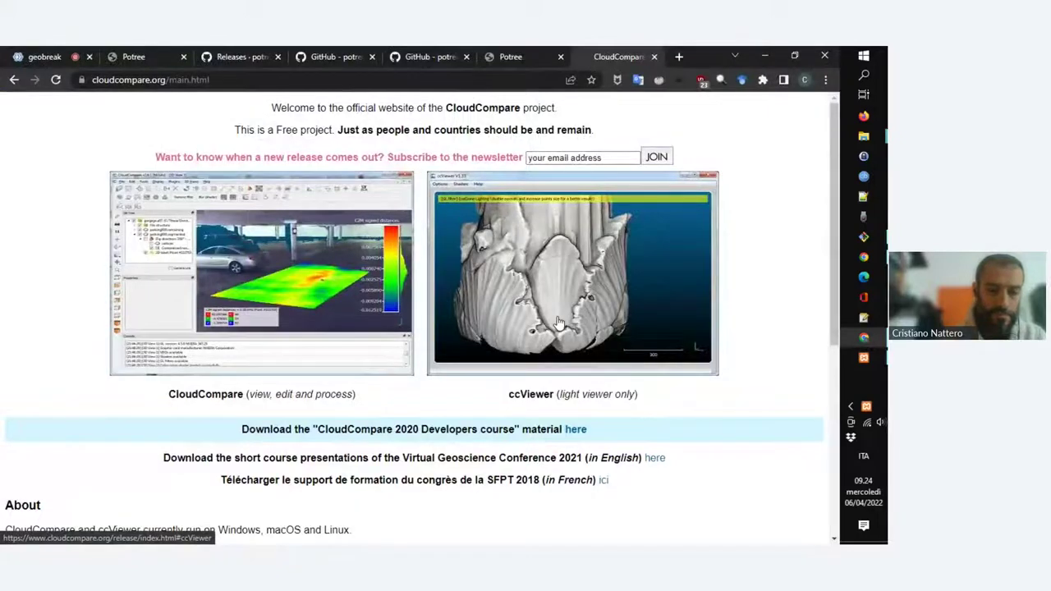
pyautogui.hotkey('ctrl', 't')
pyautogui.hotkey('alt', 'Tab')
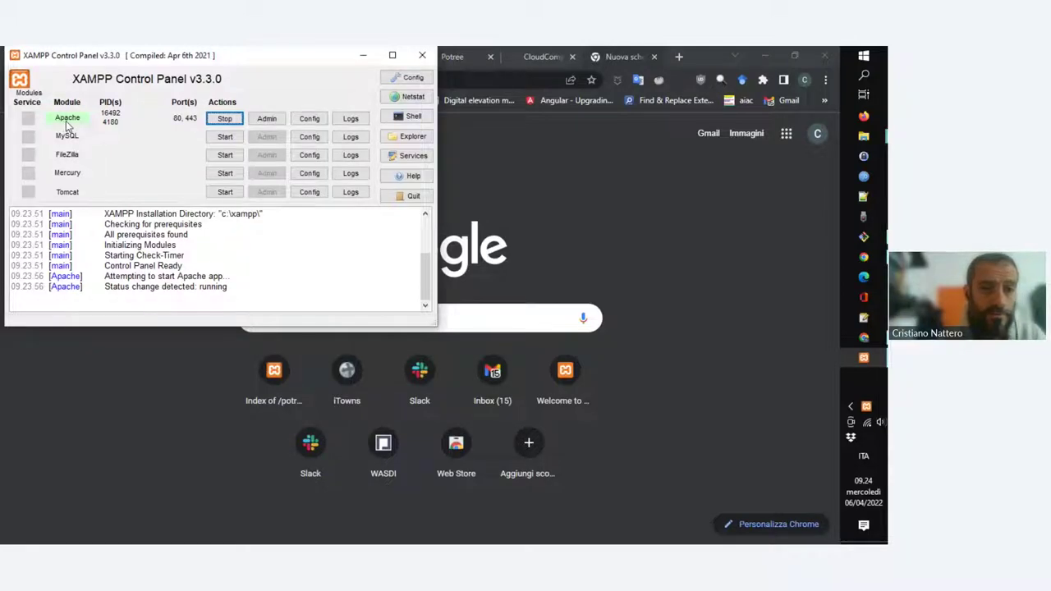
pyautogui.hotkey('alt', 'Tab')
pyautogui.click(358, 80)
pyautogui.write('loc')
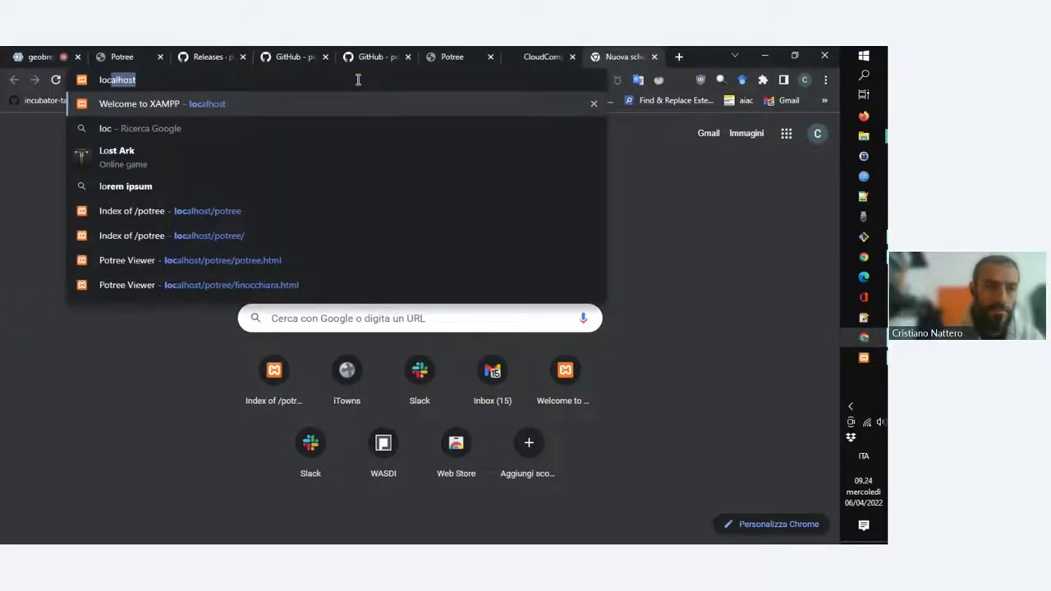
pyautogui.press('Return')
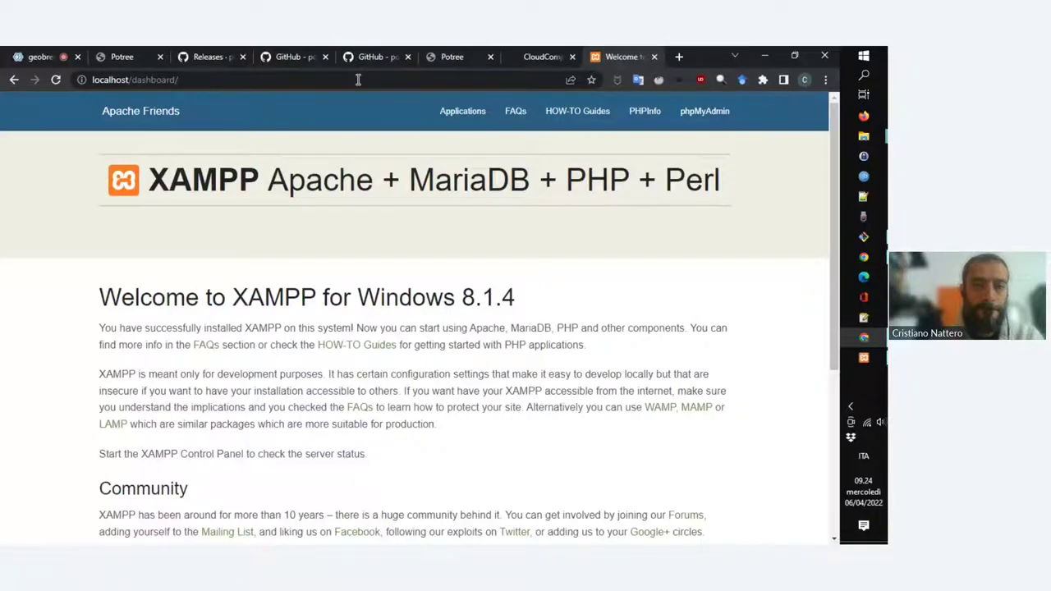
pyautogui.scroll(-4, 263, 472)
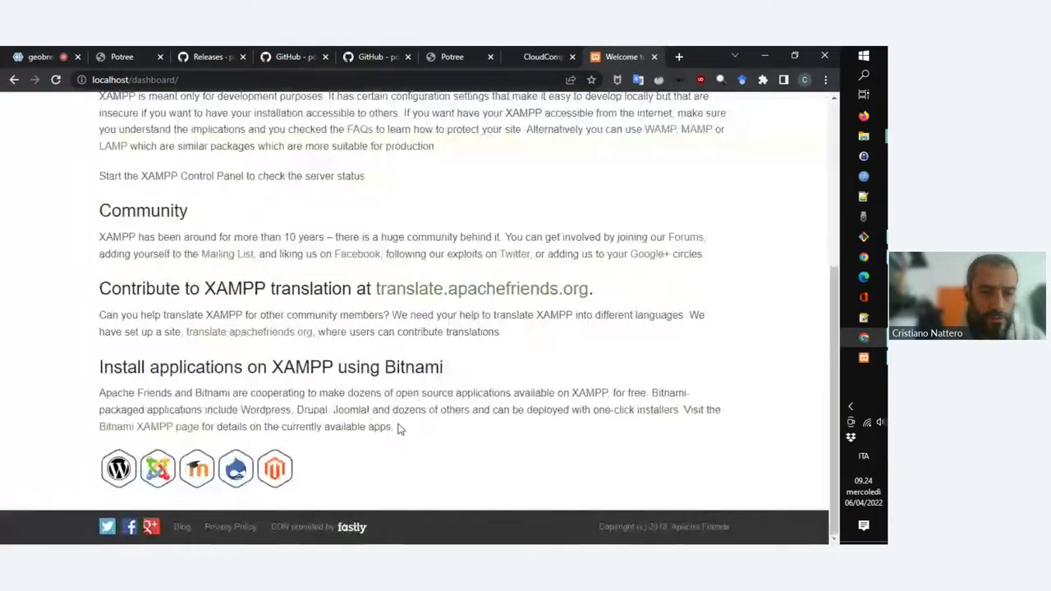
pyautogui.scroll(4, 399, 429)
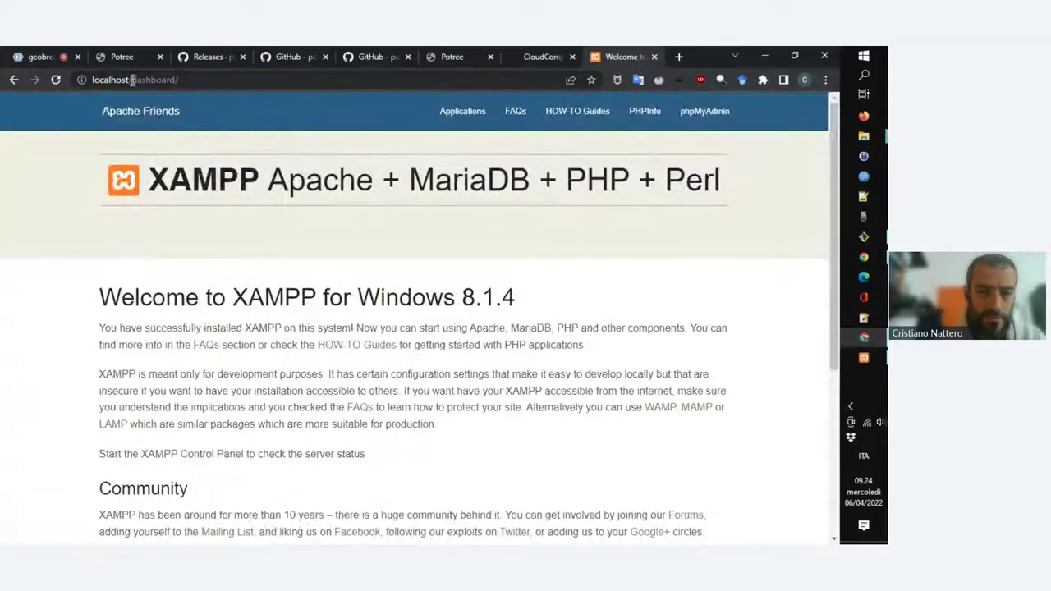
# Compare the dashboard part of the localhost address with the dashboard and potree folders in C:\xampp\htdocs in File Explorer
pyautogui.moveTo(131, 81); pyautogui.dragTo(250, 85)
pyautogui.moveTo(863, 135)
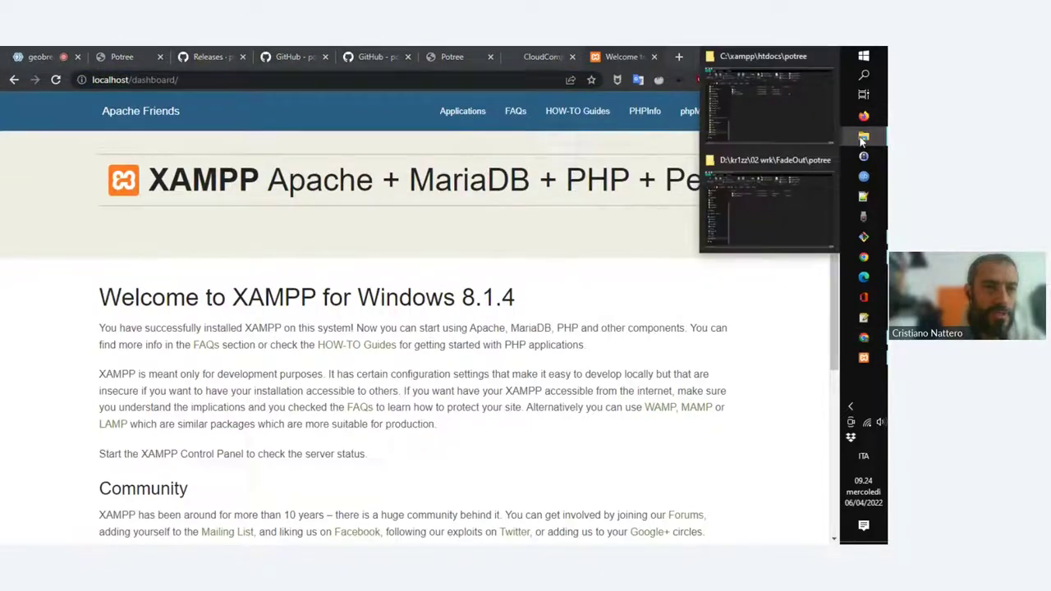
pyautogui.moveTo(808, 172)
pyautogui.click(770, 70)
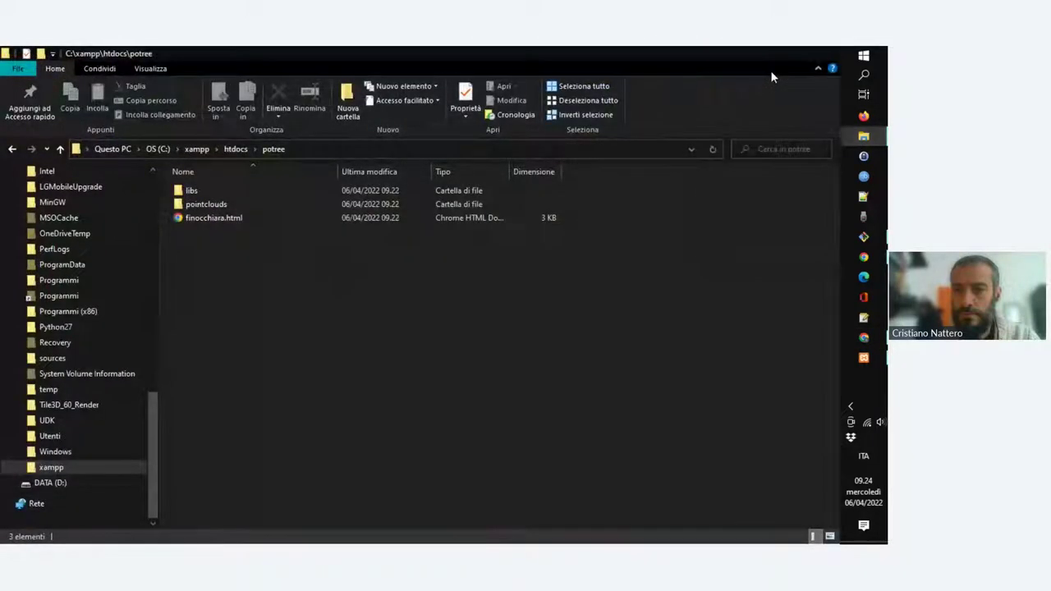
pyautogui.click(235, 148)
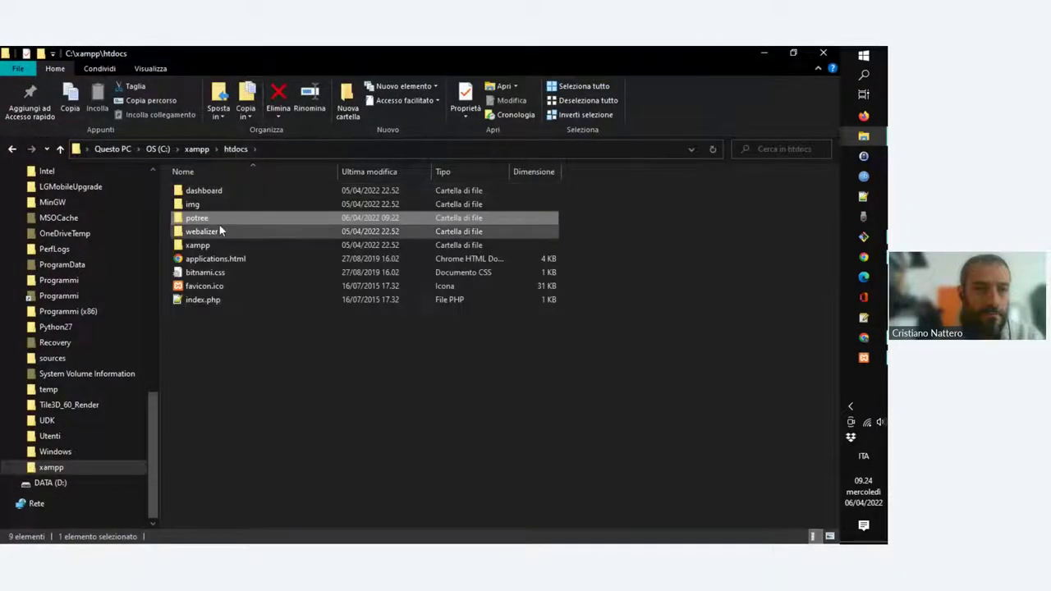
pyautogui.hotkey('alt', 'Tab')
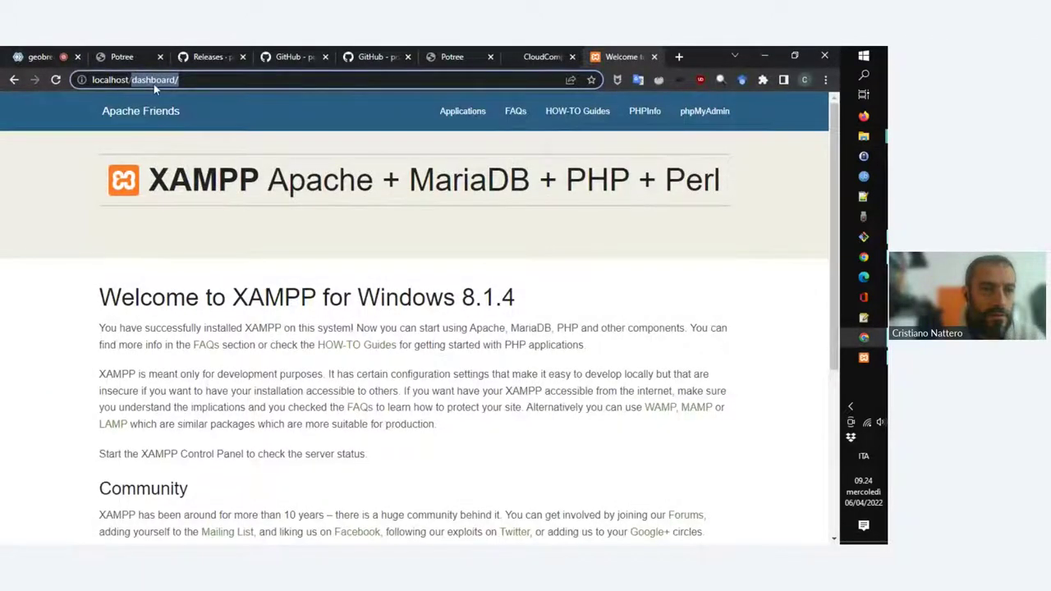
pyautogui.hotkey('alt', 'Tab')
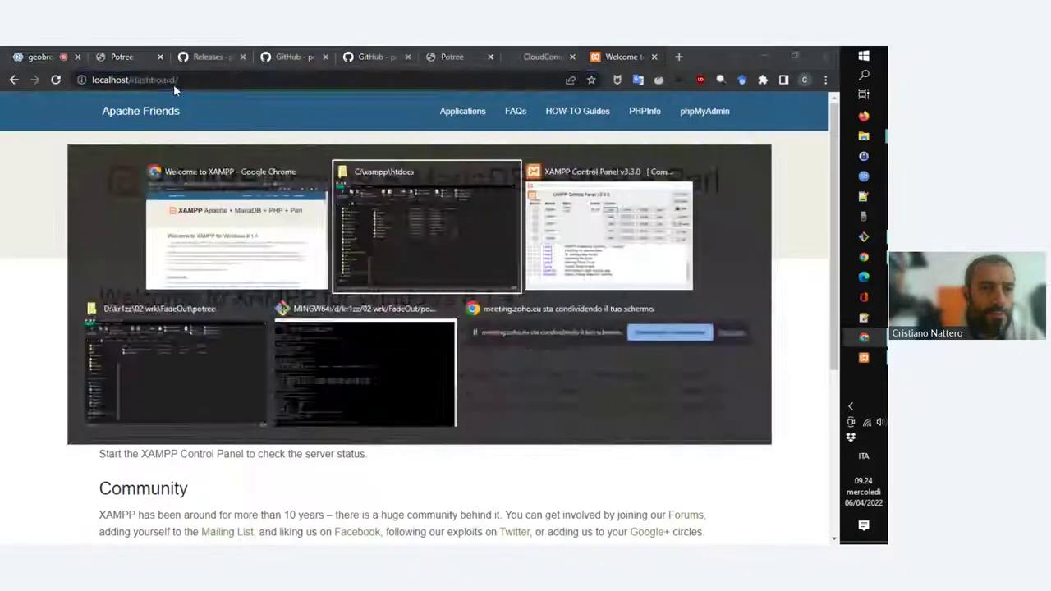
pyautogui.click(202, 217)
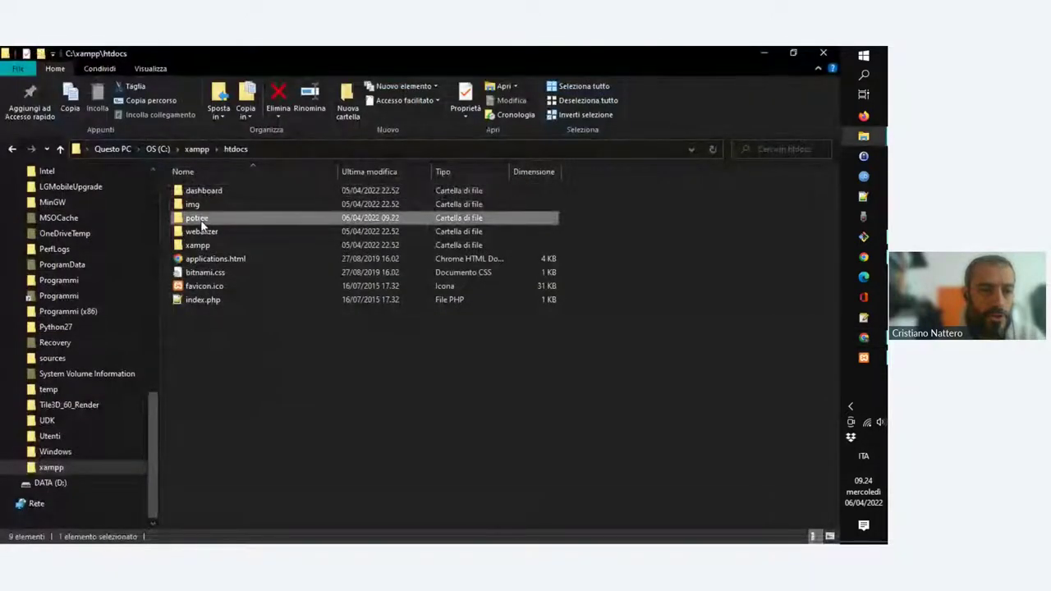
# Back in Chrome, change the address to localhost/potree and open finocchiara.html from the directory index
pyautogui.hotkey('alt', 'Tab')
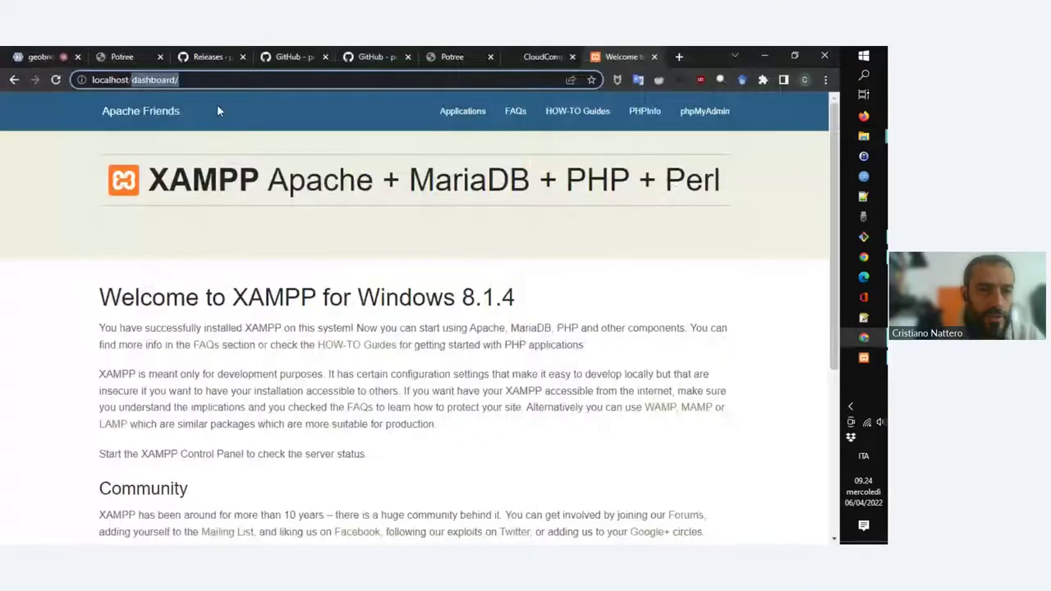
pyautogui.write('potree')
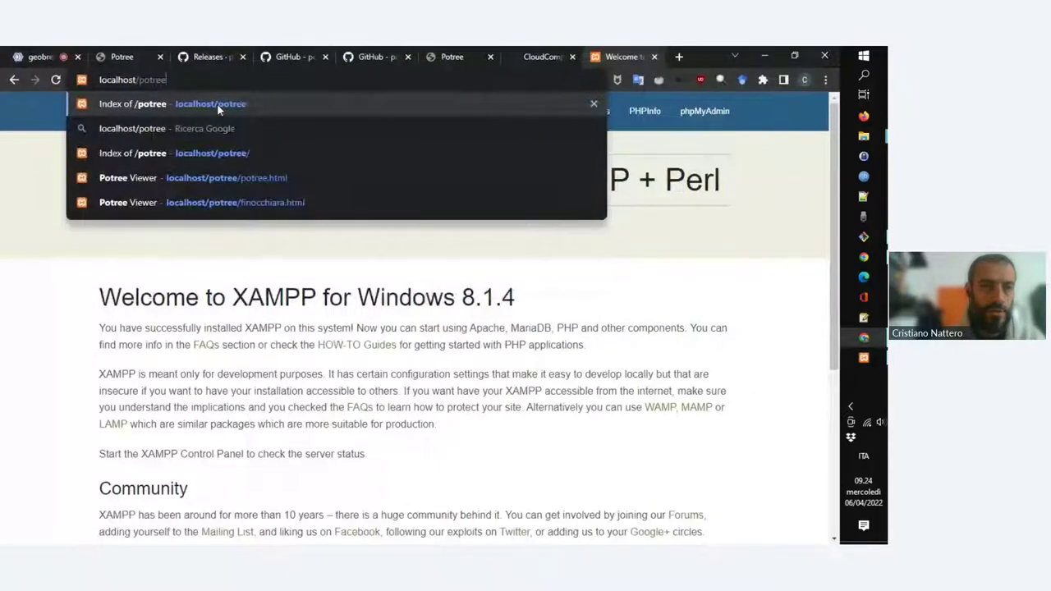
pyautogui.click(216, 103)
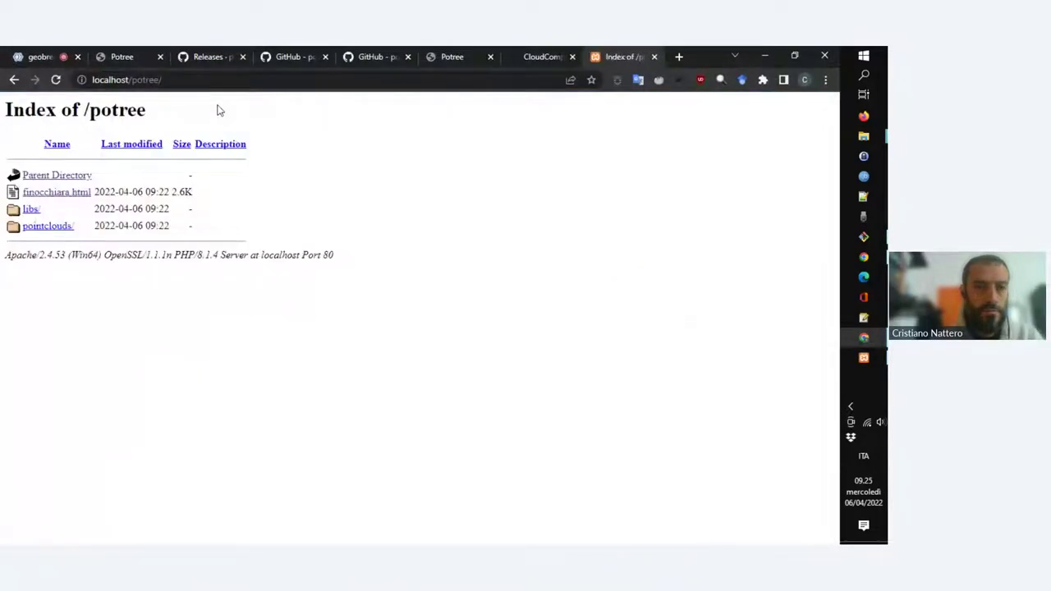
pyautogui.click(75, 195)
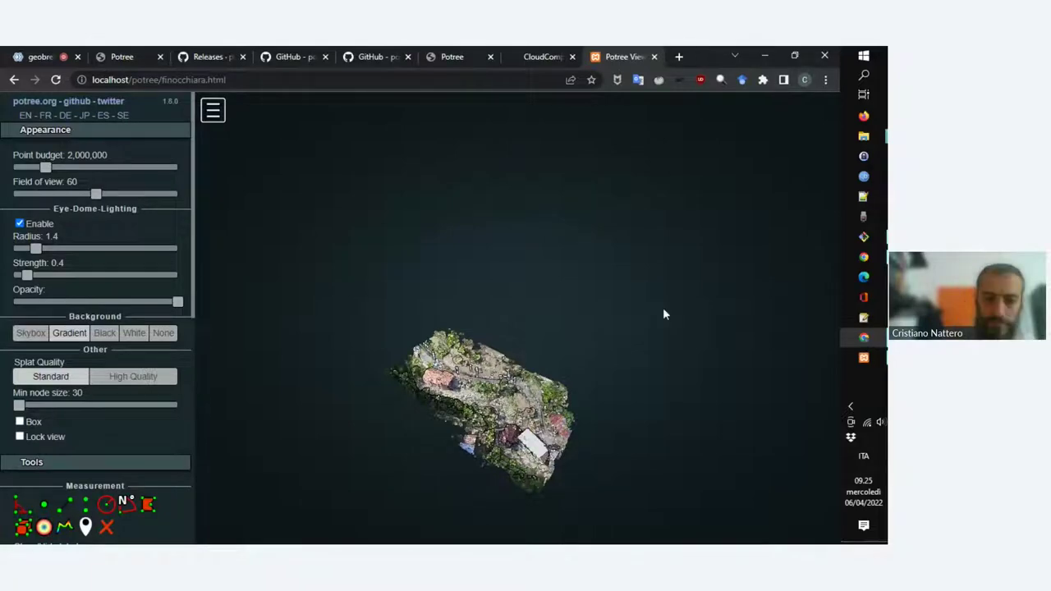
# Set the Potree viewer's point budget to 933,000 for the displayed point cloud
pyautogui.moveTo(665, 314); pyautogui.dragTo(518, 364)
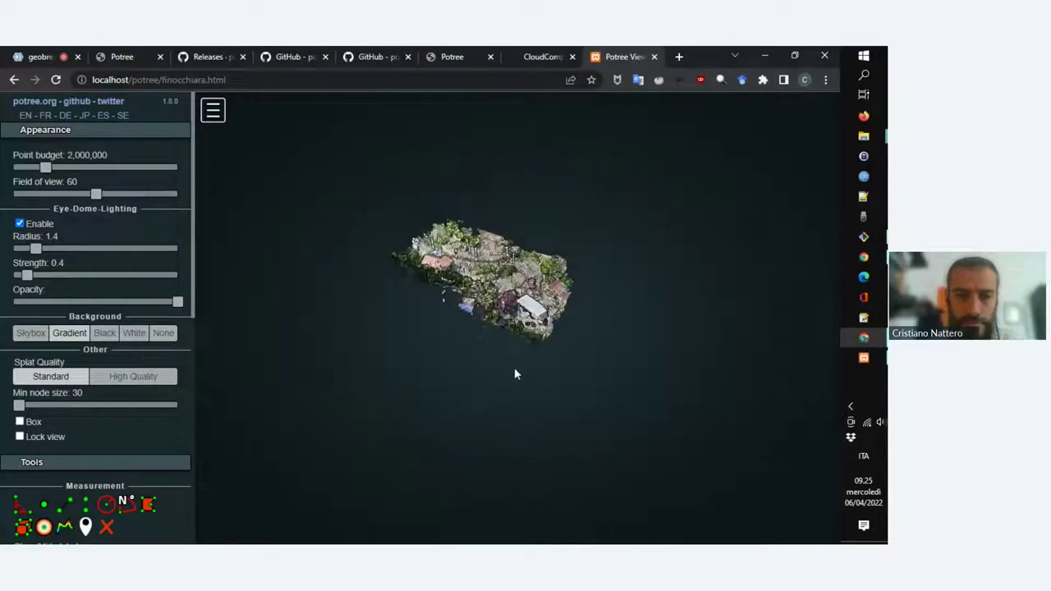
pyautogui.scroll(2, 473, 276)
pyautogui.scroll(4, 474, 278)
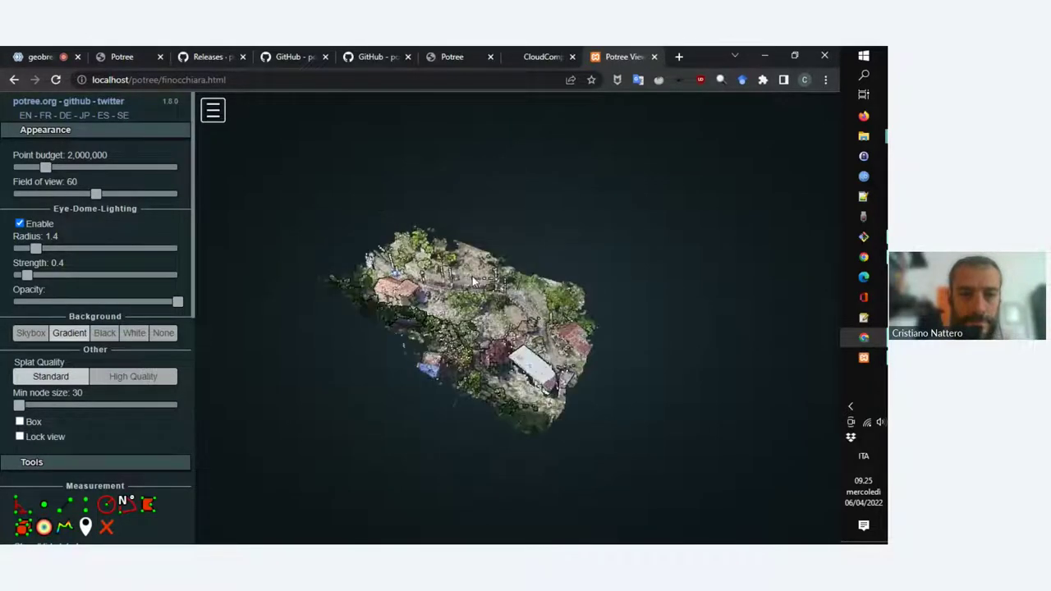
pyautogui.moveTo(474, 320); pyautogui.dragTo(456, 325)
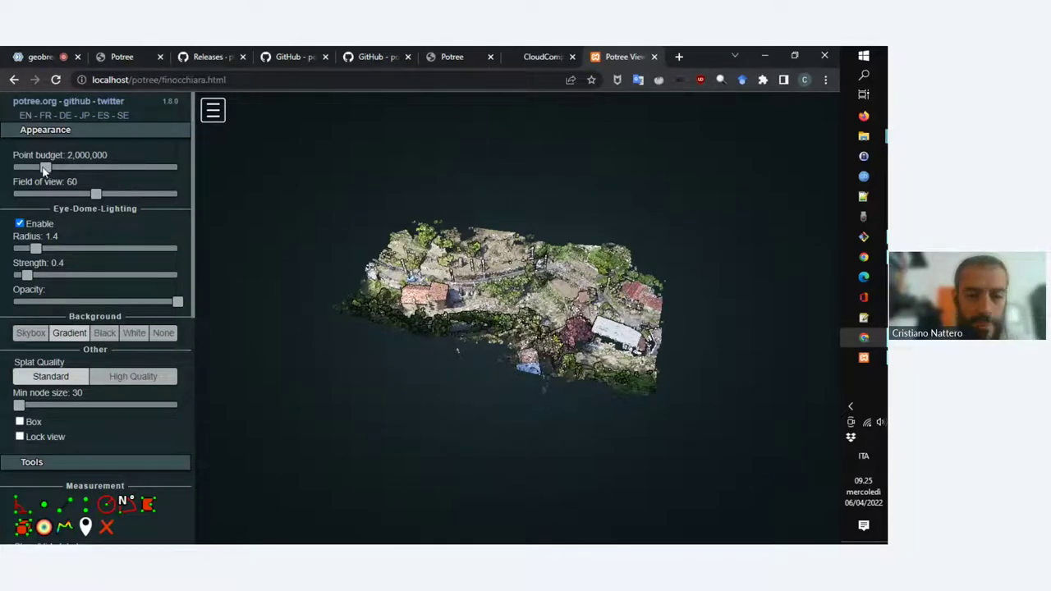
pyautogui.moveTo(45, 169); pyautogui.dragTo(27, 169)
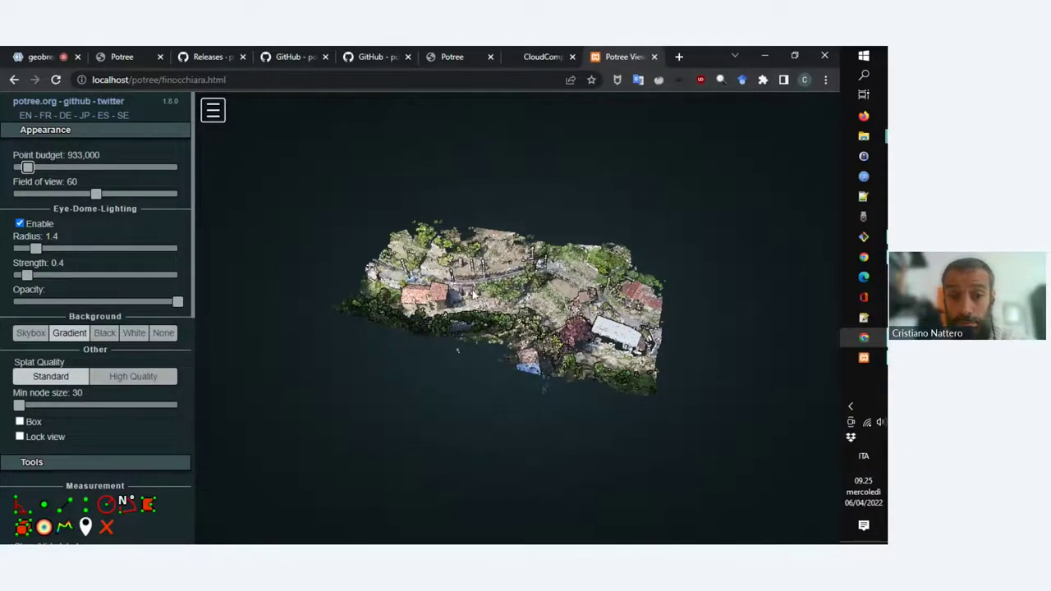
# Examine the point cloud's terraces, road and buildings from several angles, check the page address, and hide the viewer's settings sidebar
pyautogui.scroll(5, 477, 302)
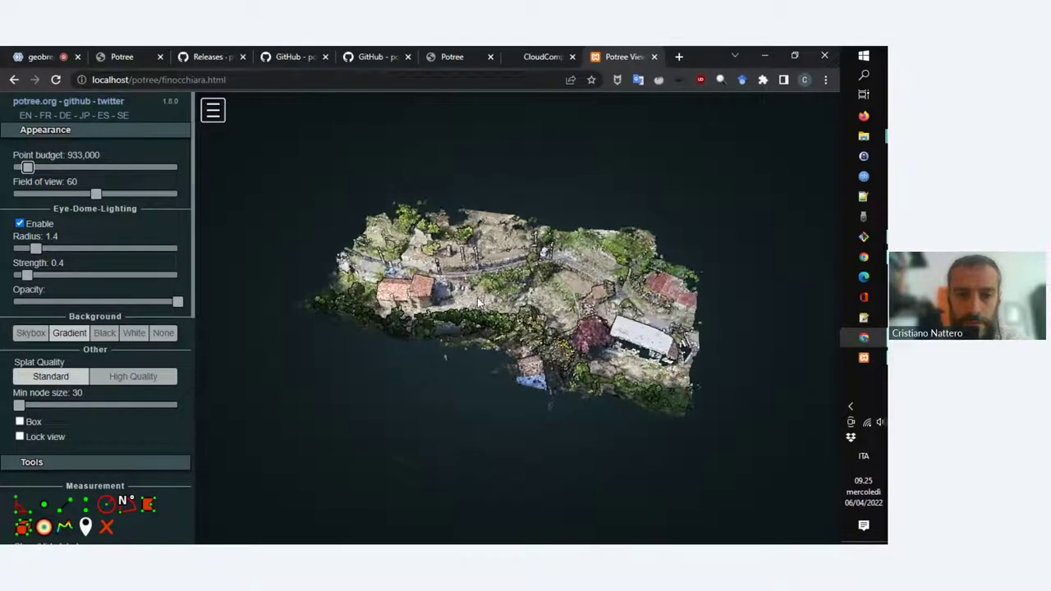
pyautogui.moveTo(477, 297); pyautogui.dragTo(589, 295)
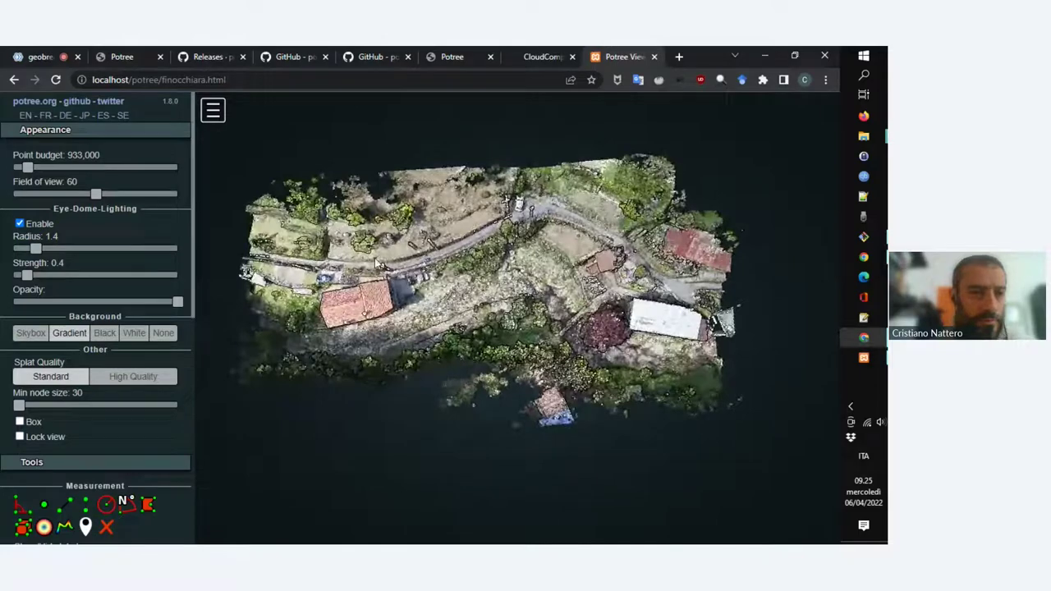
pyautogui.moveTo(446, 271); pyautogui.dragTo(622, 394)
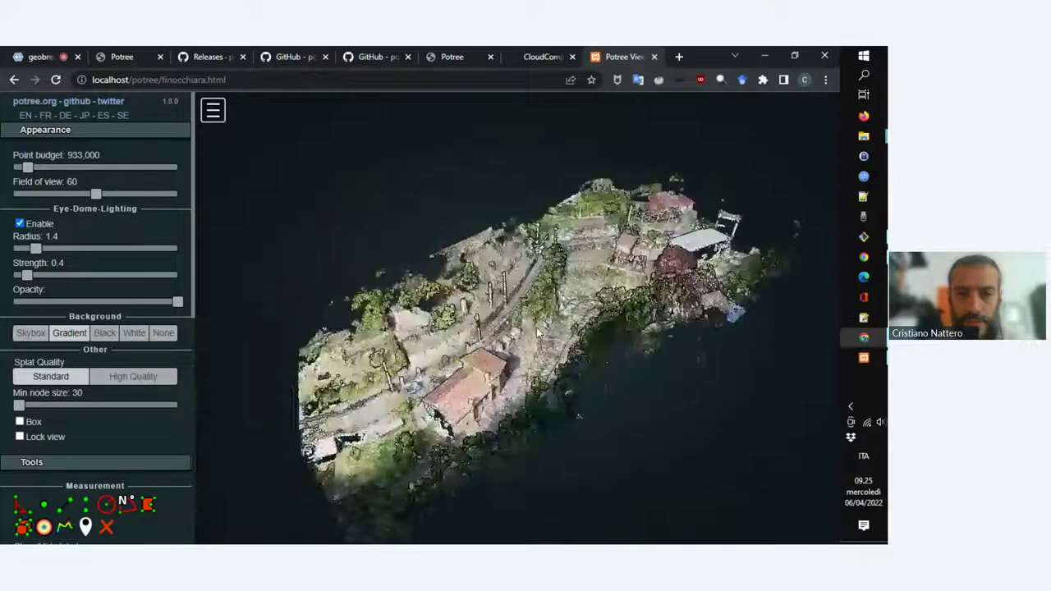
pyautogui.click(123, 85)
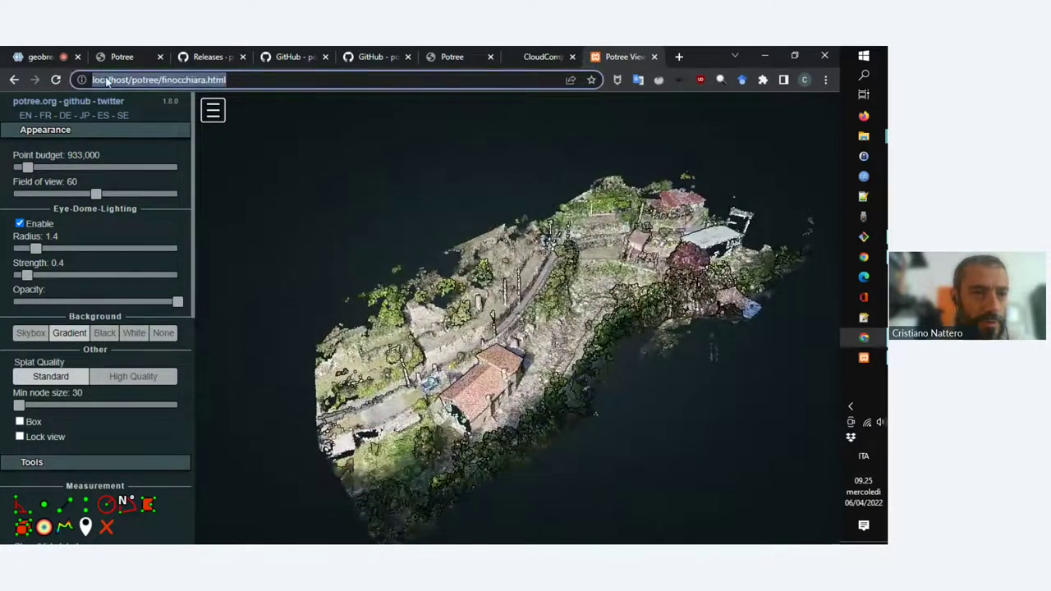
pyautogui.moveTo(572, 323); pyautogui.dragTo(548, 320)
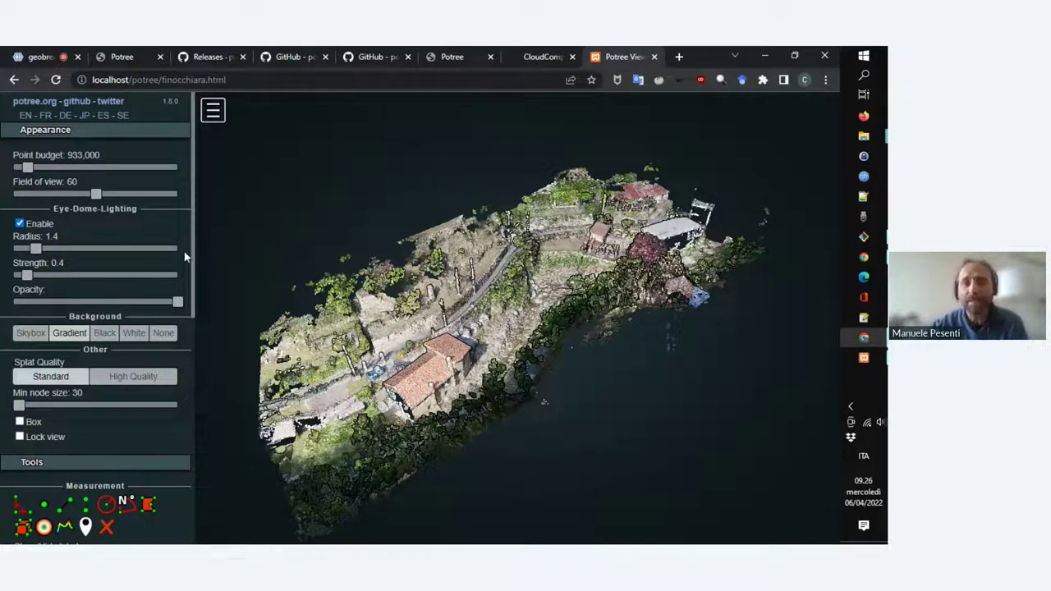
pyautogui.click(218, 118)
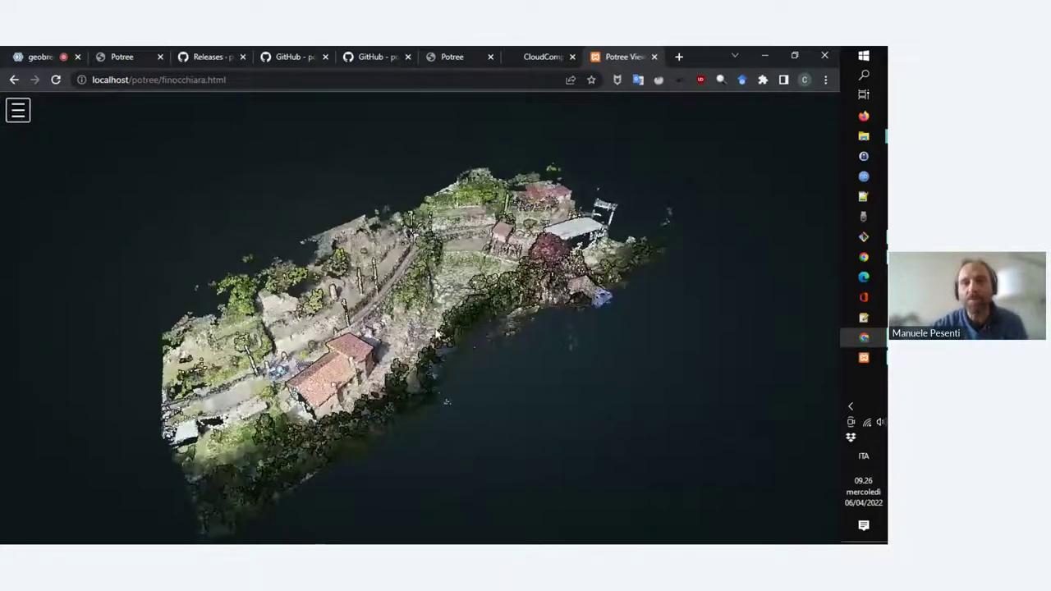
# Examine the red-roofed house, the blue vehicle beside it and the surrounding terraces up close and from farther away
pyautogui.moveTo(519, 284); pyautogui.dragTo(246, 398)
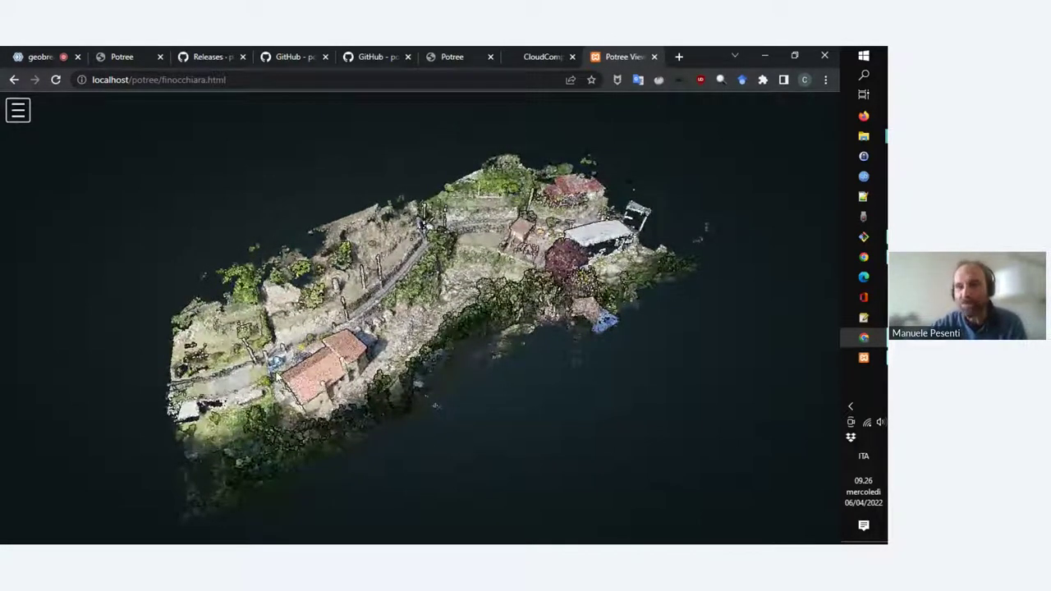
pyautogui.scroll(5, 293, 375)
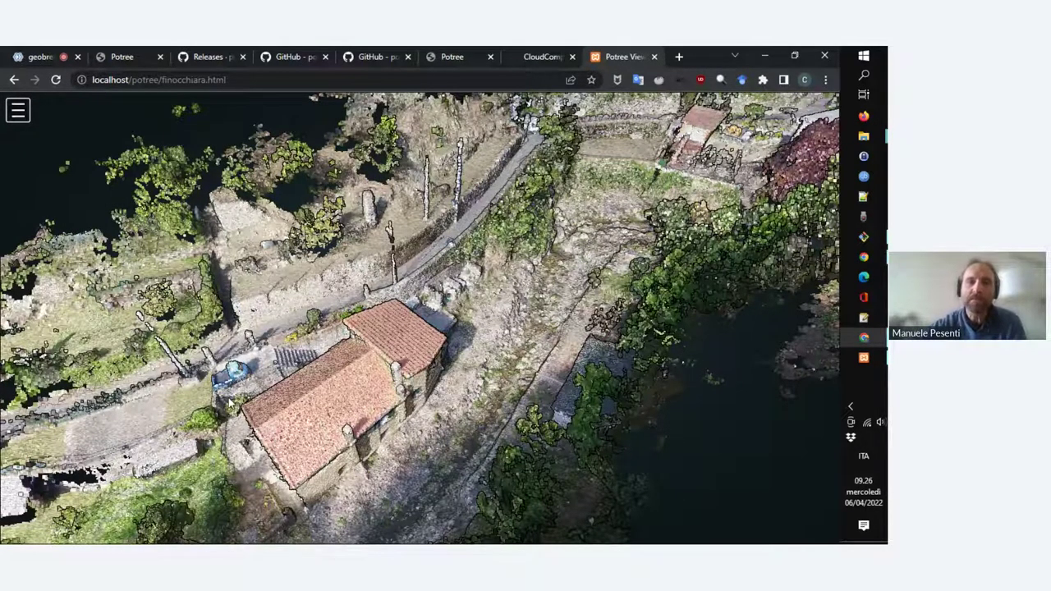
pyautogui.scroll(2, 228, 398)
pyautogui.moveTo(230, 401); pyautogui.dragTo(127, 414)
pyautogui.scroll(3, 127, 408)
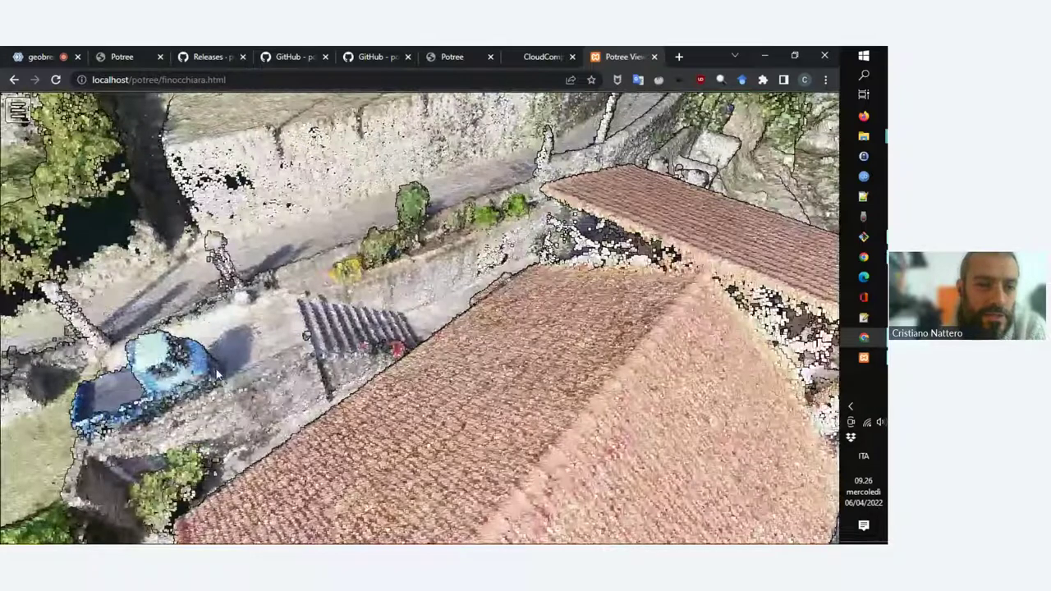
pyautogui.scroll(-5, 218, 373)
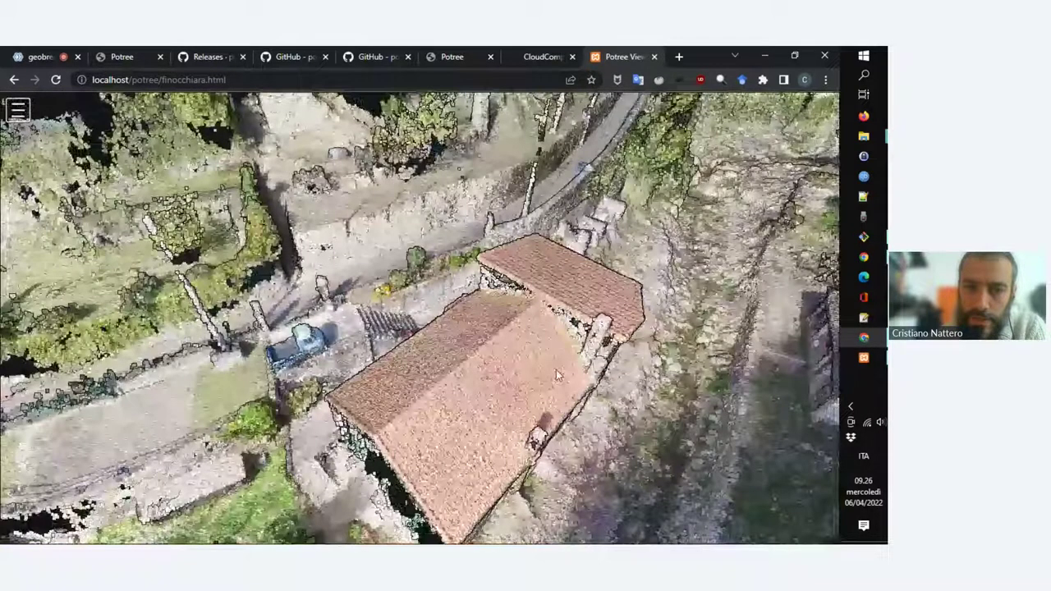
# Show the viewer's settings sidebar, hide the screen-sharing notice and set the minimum node size to 0
pyautogui.click(18, 110)
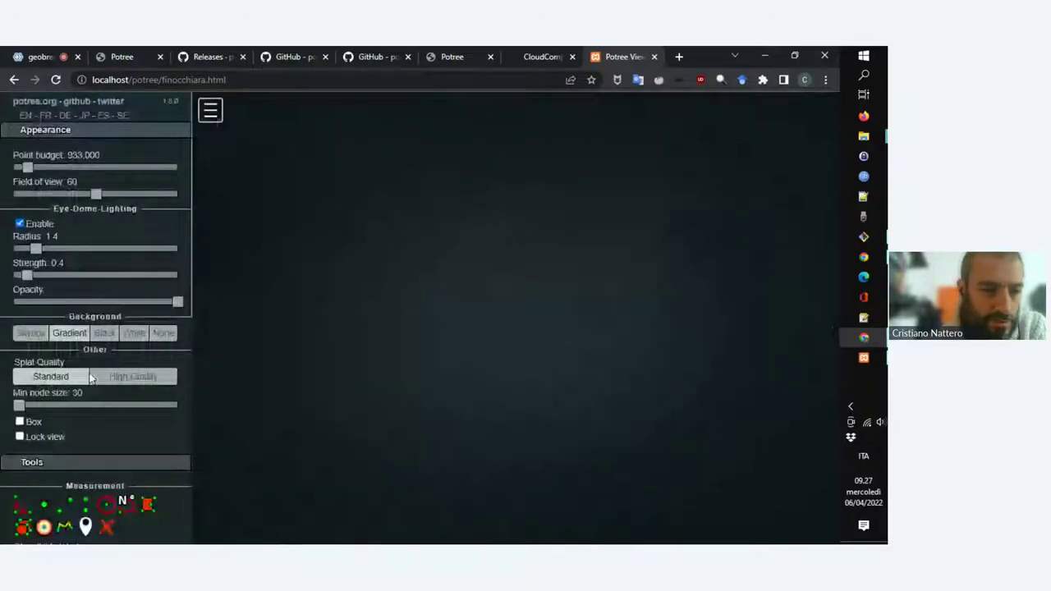
pyautogui.scroll(-4, 92, 377)
pyautogui.scroll(-2, 136, 474)
pyautogui.scroll(6, 136, 474)
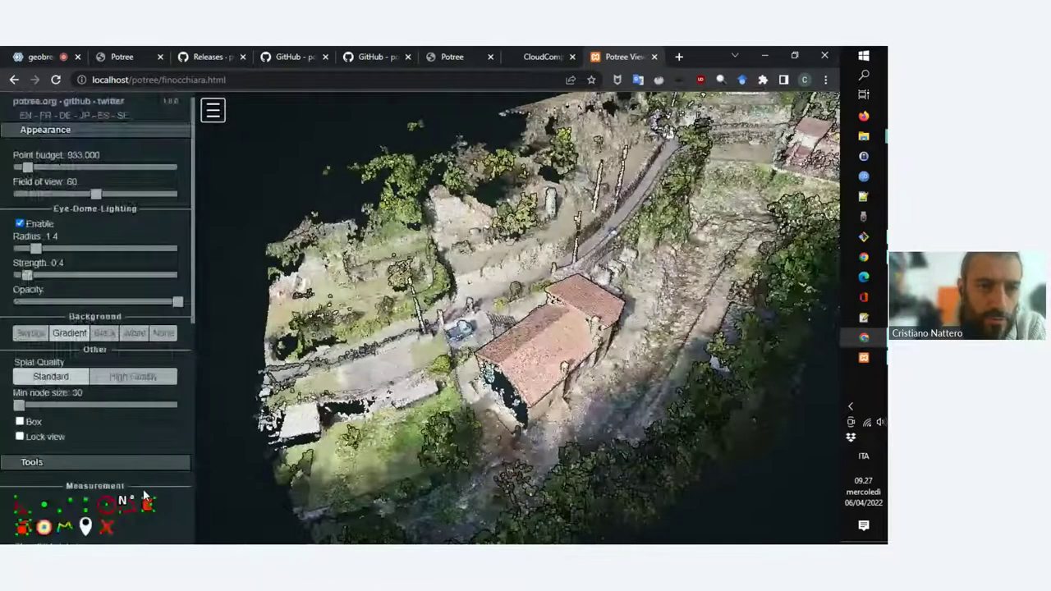
pyautogui.click(34, 56)
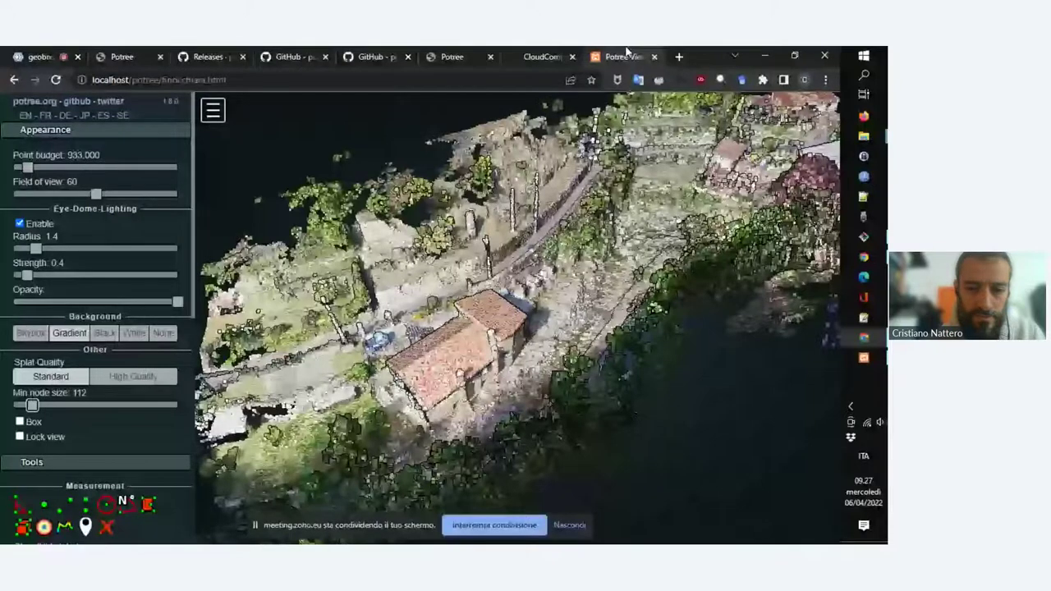
pyautogui.click(569, 524)
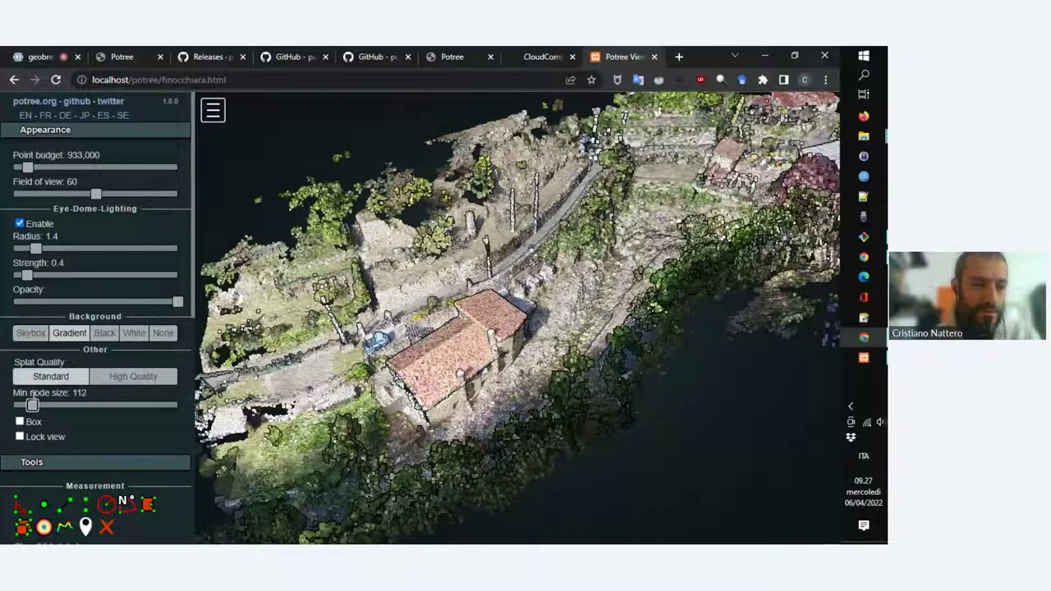
pyautogui.moveTo(31, 405)
pyautogui.mouseDown()
pyautogui.moveTo(20, 408)
pyautogui.moveTo(45, 410)
pyautogui.moveTo(14, 406)
pyautogui.mouseUp()
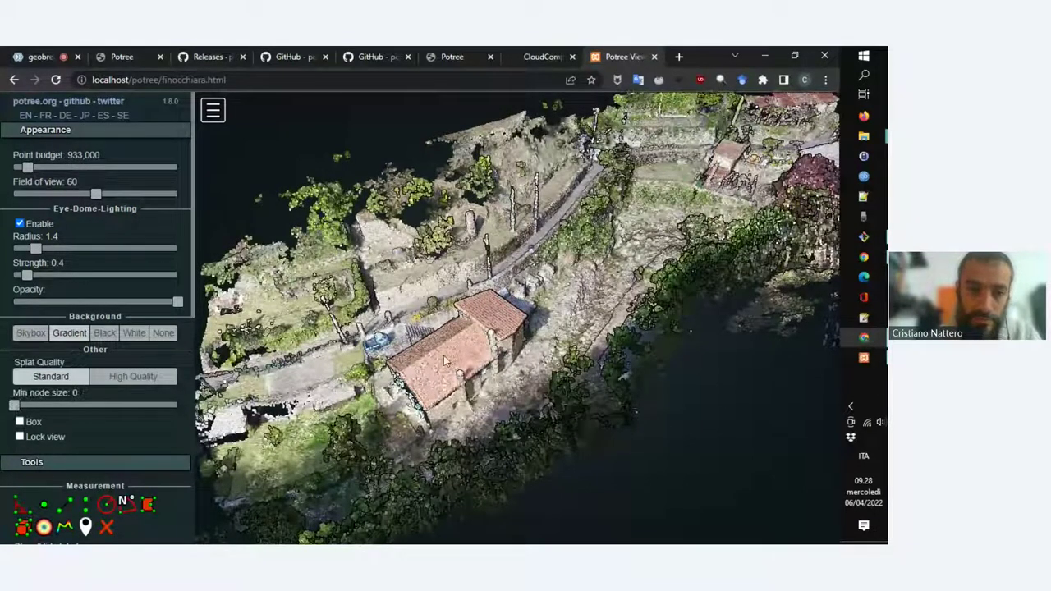
# Measure the height difference between the ground at the red-roofed house and its upper roof, and remove the measurement
pyautogui.moveTo(443, 355); pyautogui.dragTo(629, 415)
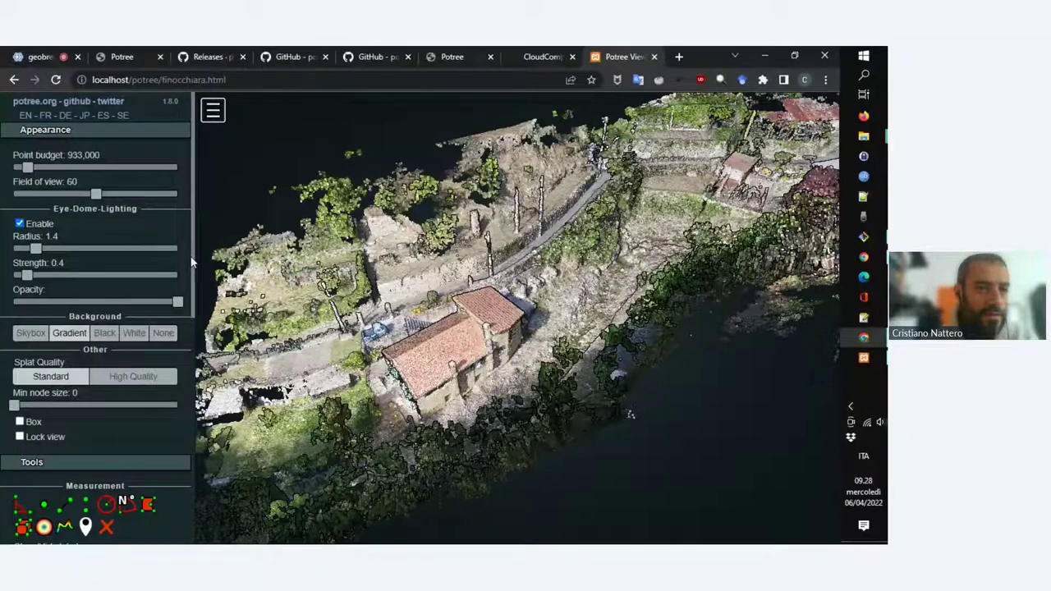
pyautogui.scroll(-4, 191, 261)
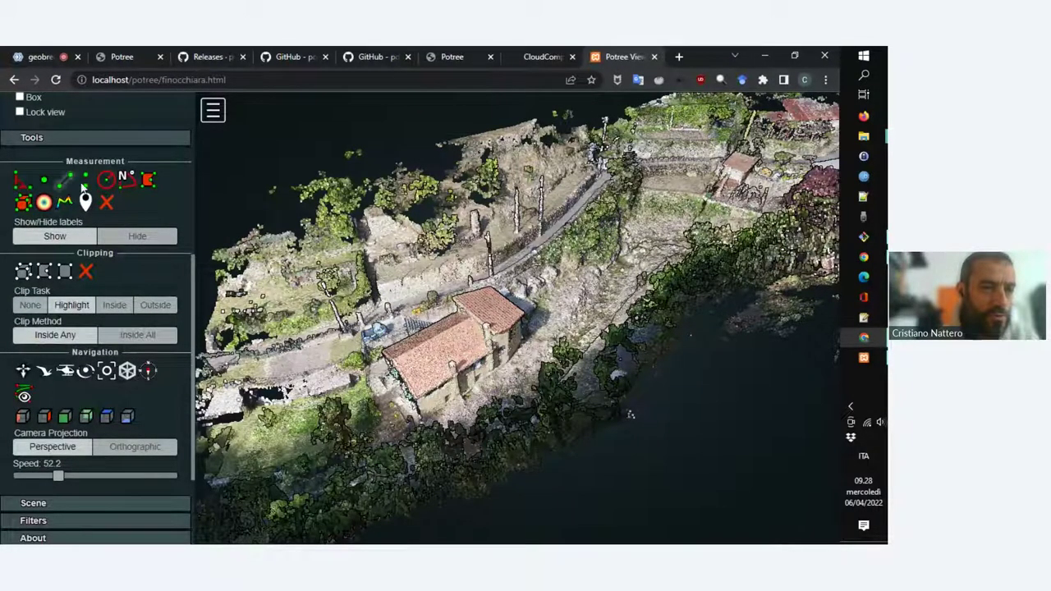
pyautogui.click(83, 184)
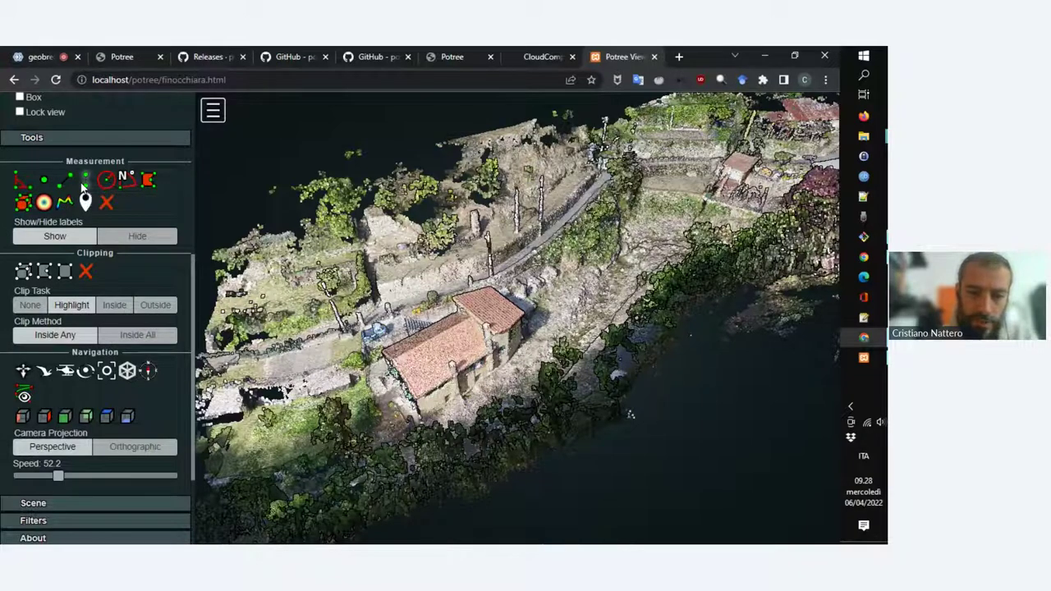
pyautogui.click(401, 402)
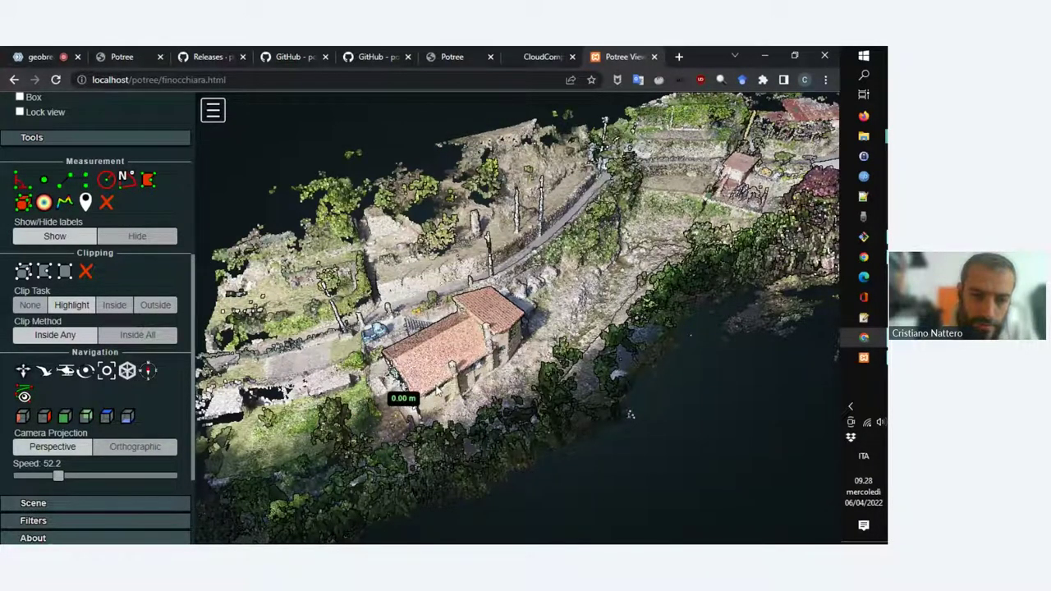
pyautogui.moveTo(401, 400)
pyautogui.mouseDown()
pyautogui.moveTo(438, 415)
pyautogui.moveTo(361, 398)
pyautogui.mouseUp()
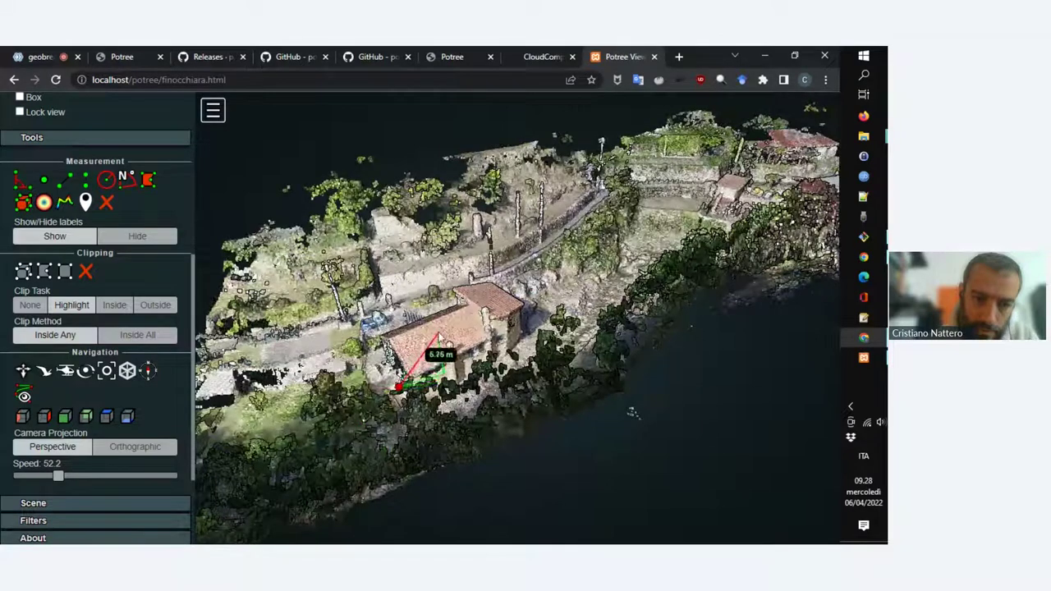
pyautogui.click(476, 304)
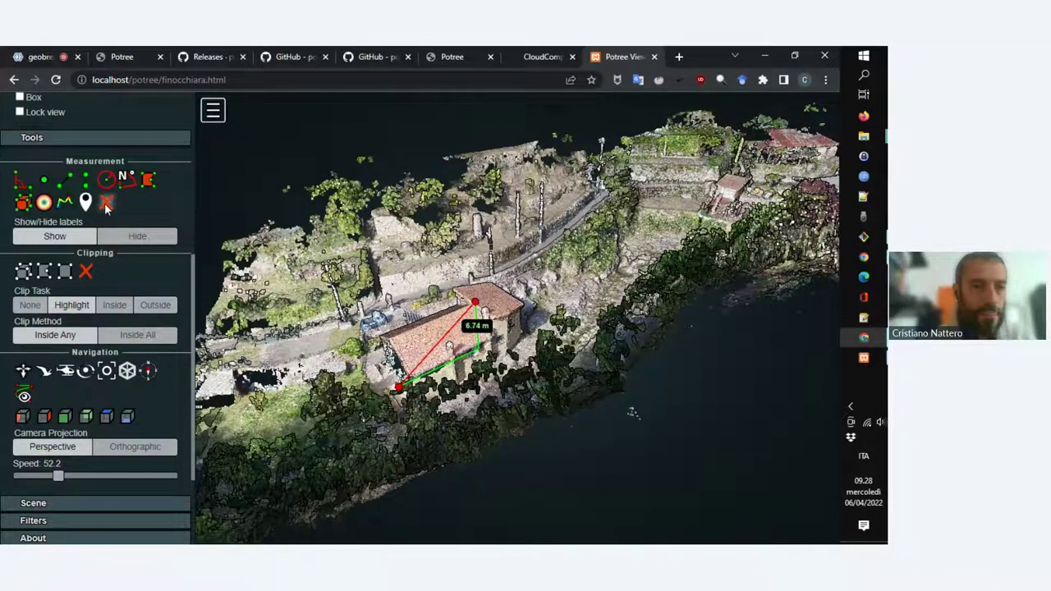
pyautogui.click(105, 202)
# Measure the distance from the house's corner to the small building on the terraces and one terrace point's coordinates, removing each measurement
pyautogui.click(69, 181)
pyautogui.click(524, 320)
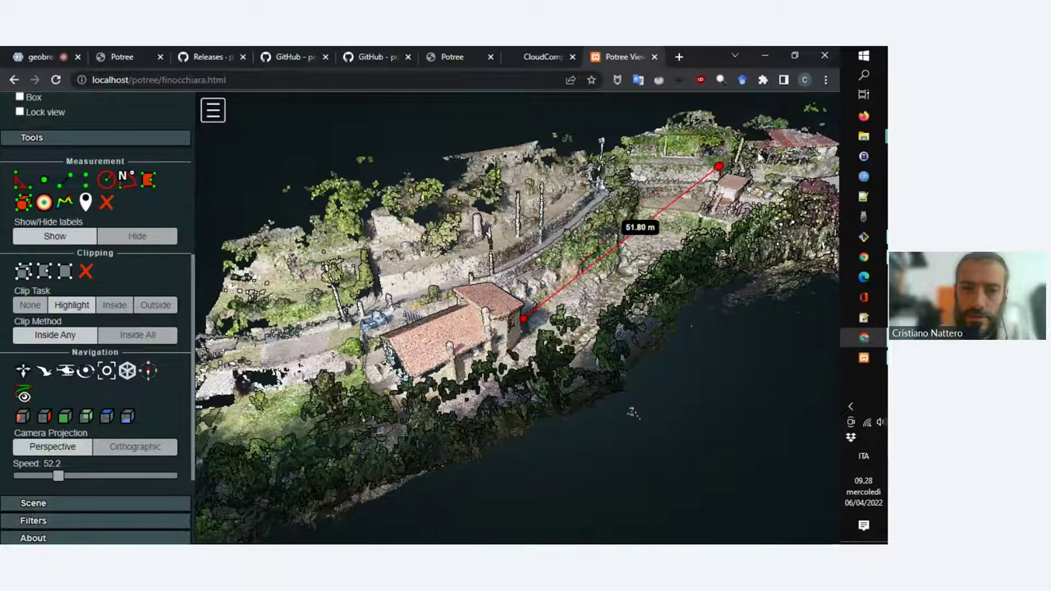
pyautogui.click(717, 190)
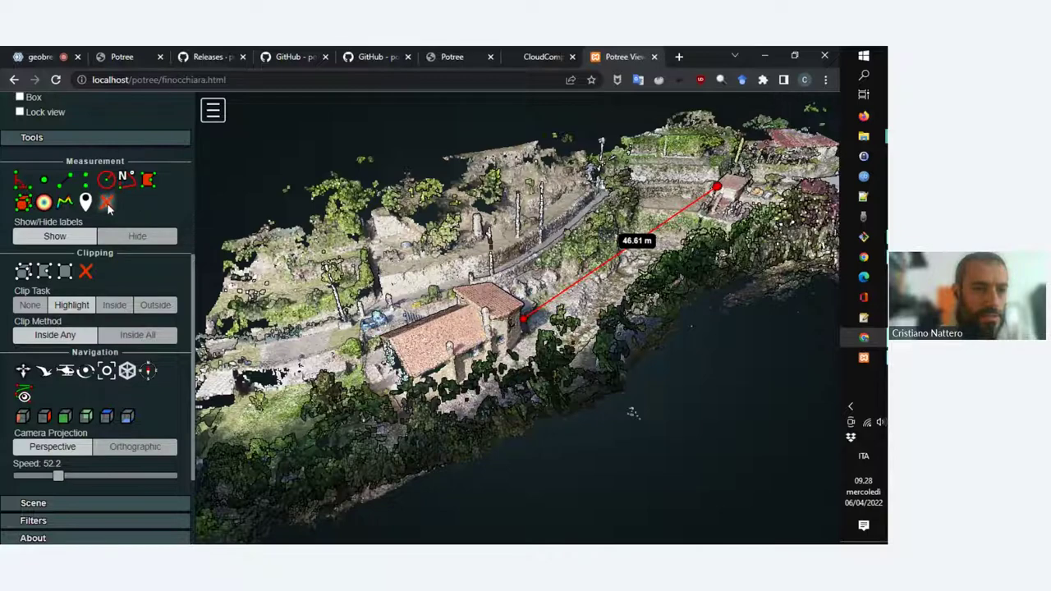
pyautogui.click(106, 202)
pyautogui.click(46, 180)
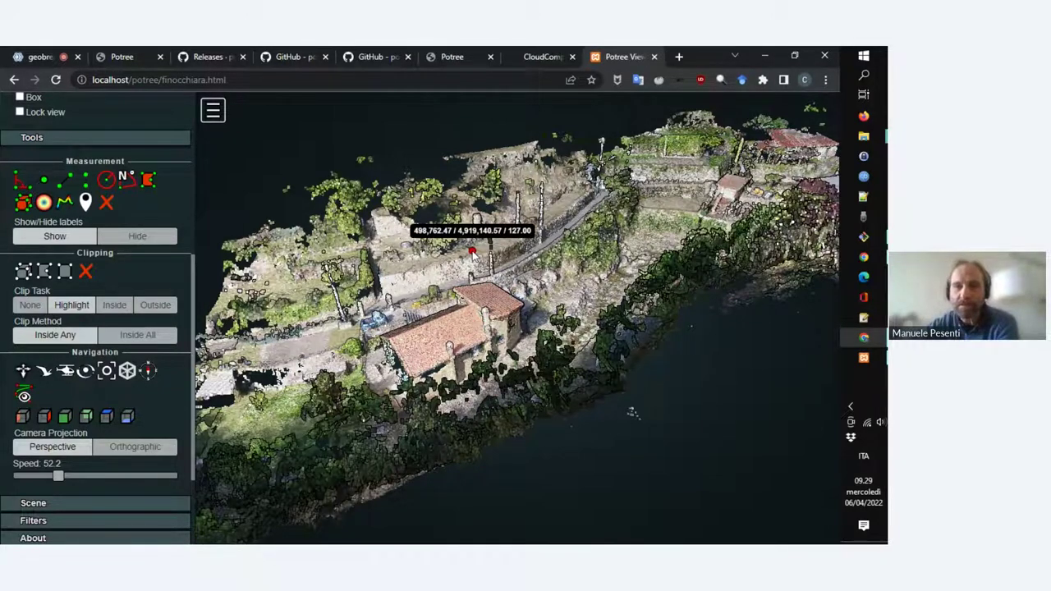
pyautogui.click(106, 201)
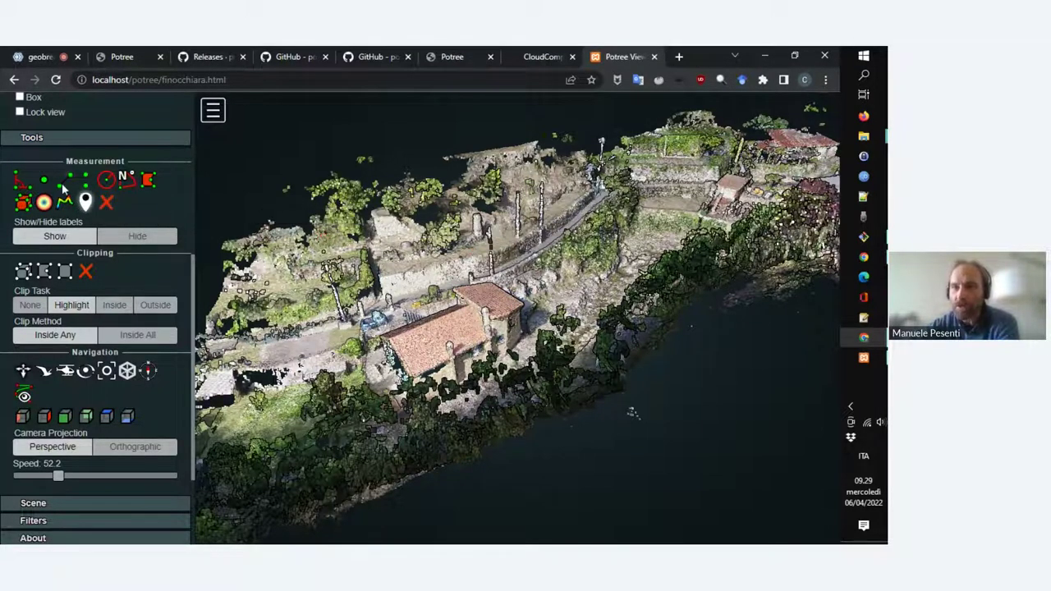
# Measure the distance from the base of the house to the green uppermost terrace, and remove the measurement
pyautogui.click(62, 186)
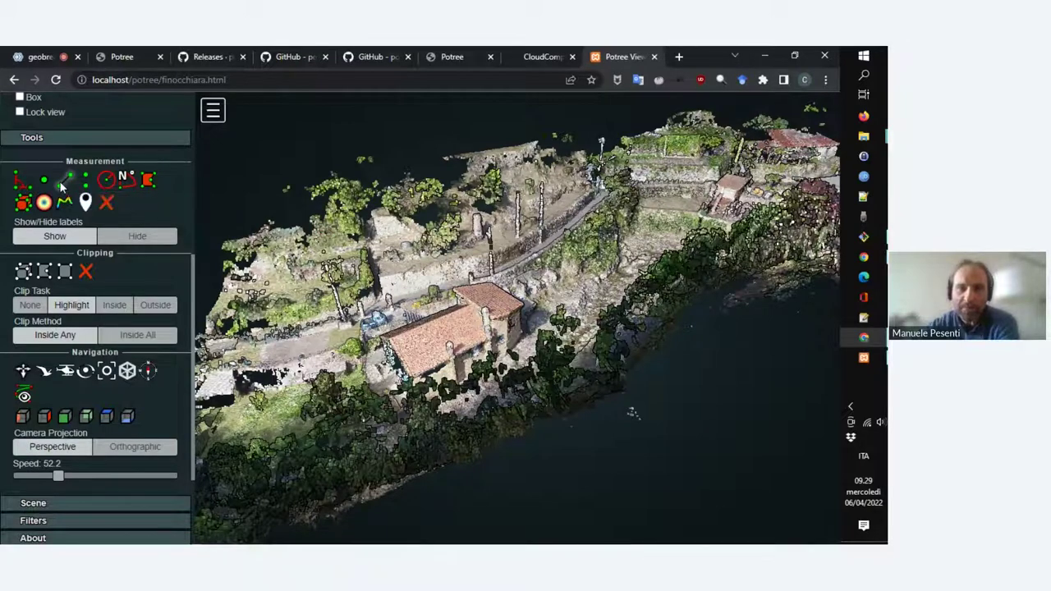
pyautogui.click(519, 332)
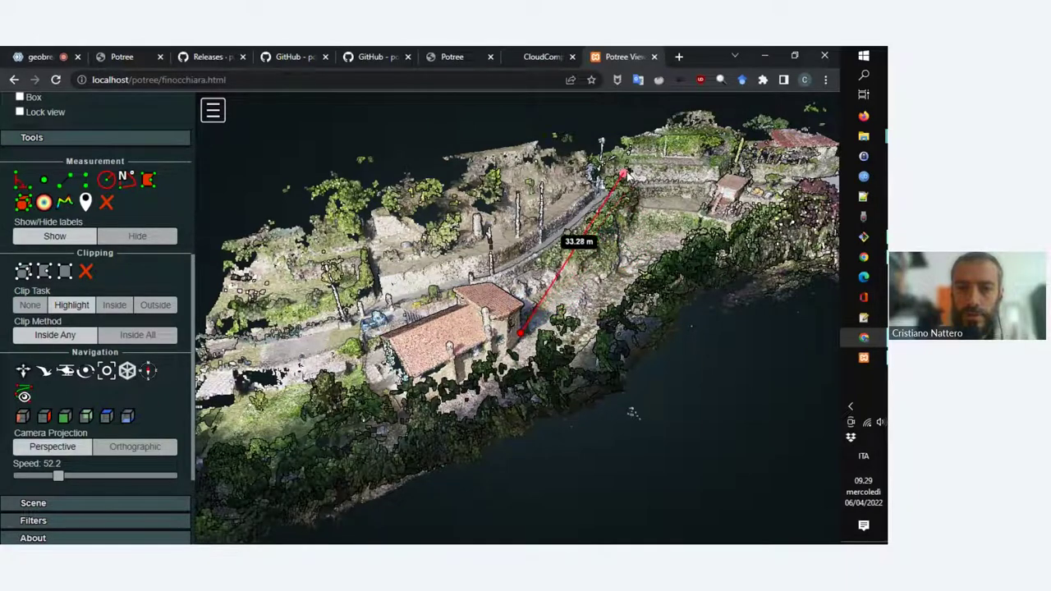
pyautogui.click(686, 138)
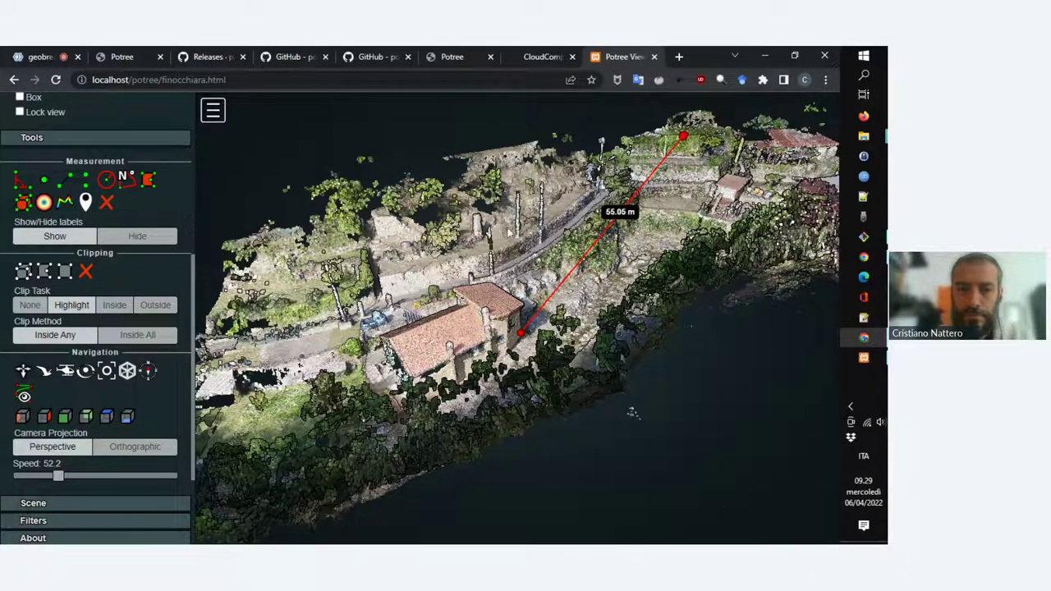
pyautogui.click(107, 203)
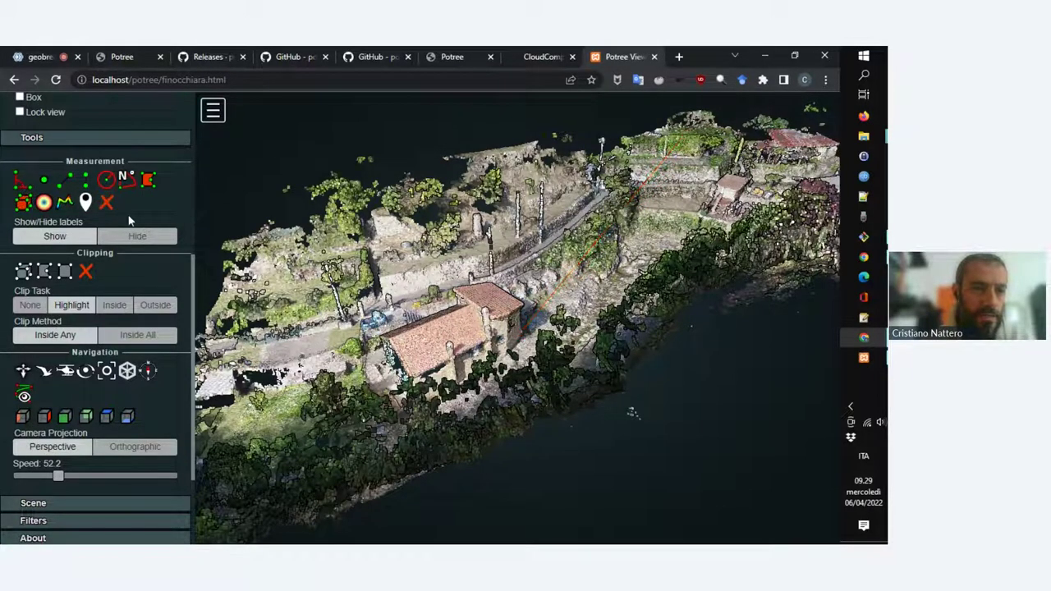
# Measure a terrace point's coordinates and the angles of a triangle on the slope beside the house, adjust two corners and remove all measurements
pyautogui.click(43, 178)
pyautogui.click(276, 264)
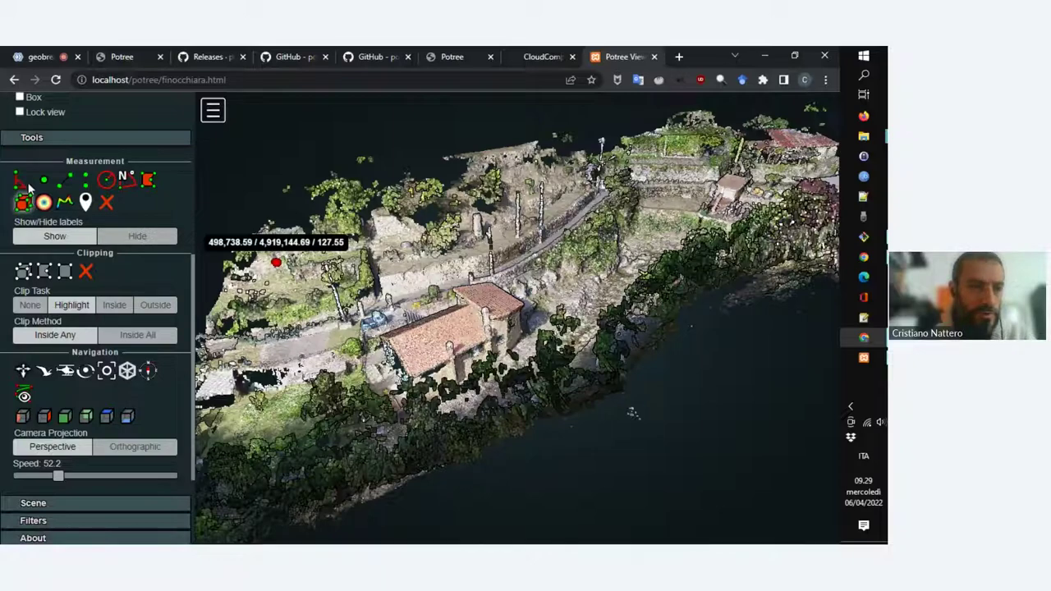
pyautogui.click(22, 179)
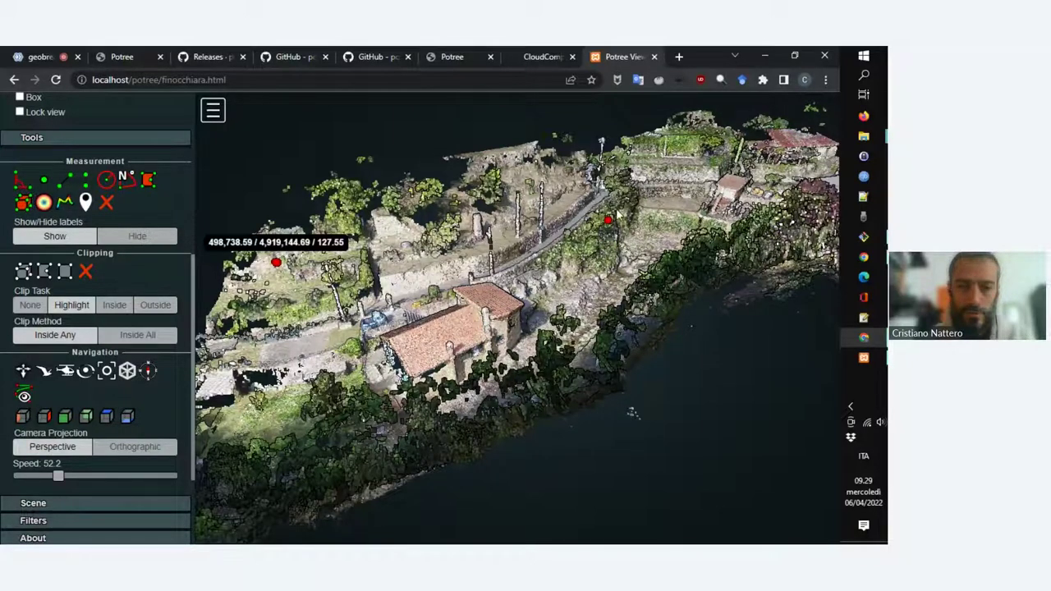
pyautogui.click(608, 222)
pyautogui.click(664, 280)
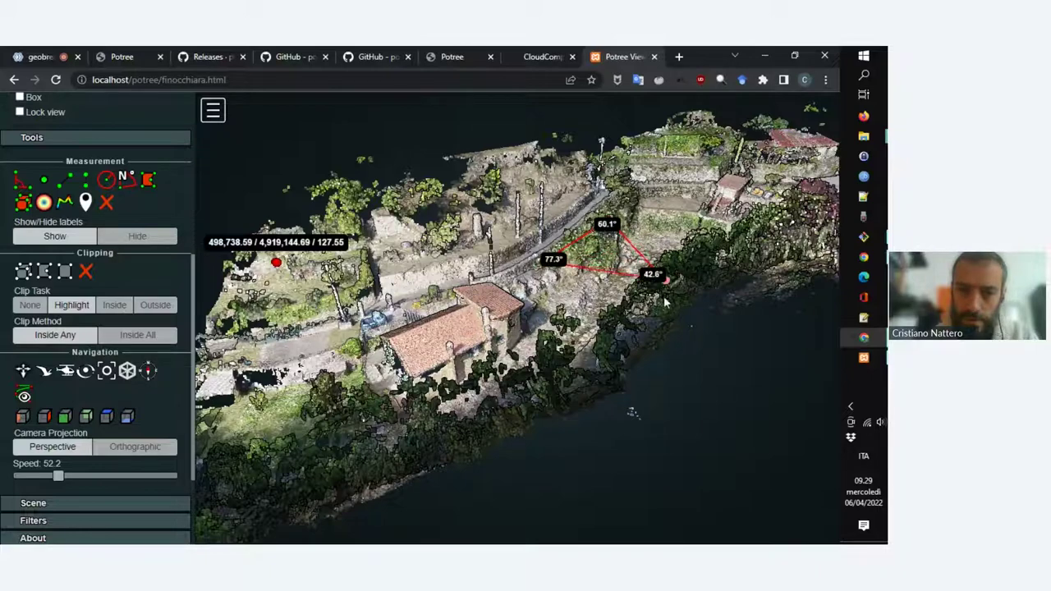
pyautogui.click(617, 319)
pyautogui.moveTo(610, 217); pyautogui.dragTo(671, 254)
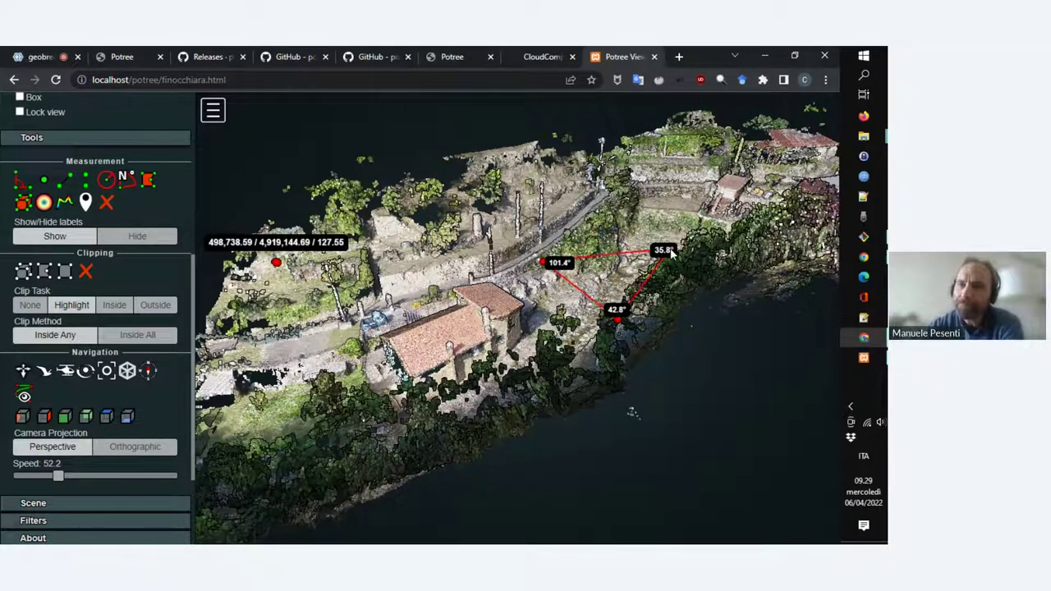
pyautogui.moveTo(616, 318); pyautogui.dragTo(591, 320)
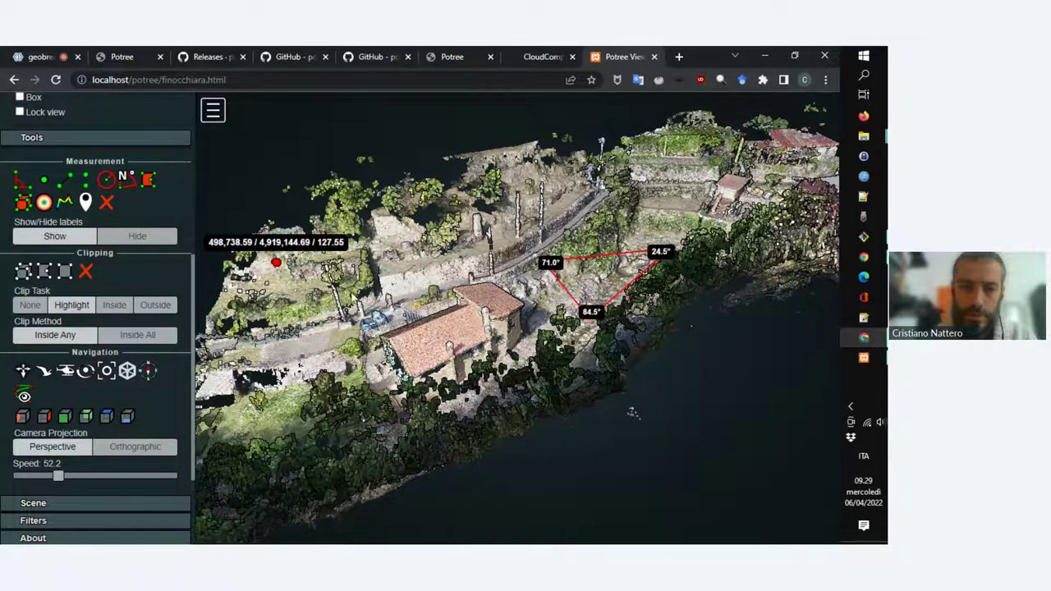
pyautogui.click(109, 205)
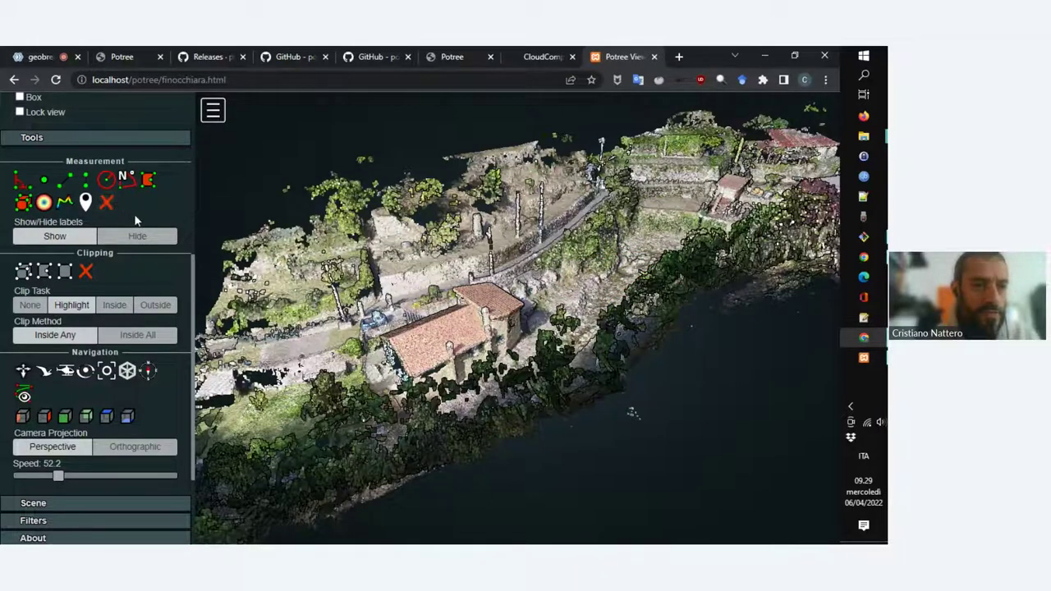
# Measure the area of a five-point polygon on the slope between the house and the upper terraces, and remove it
pyautogui.click(148, 179)
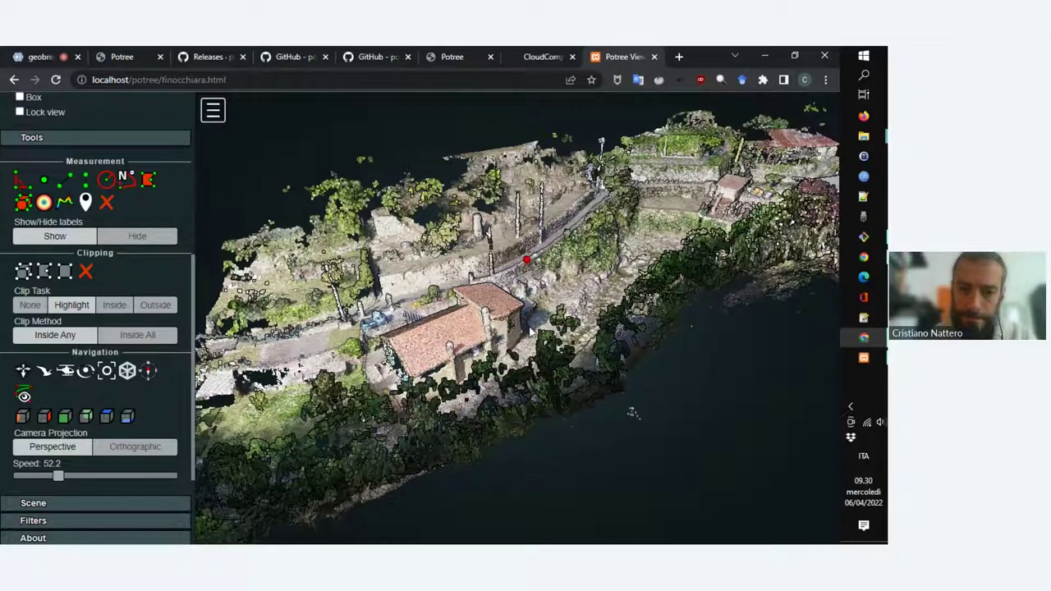
pyautogui.click(527, 261)
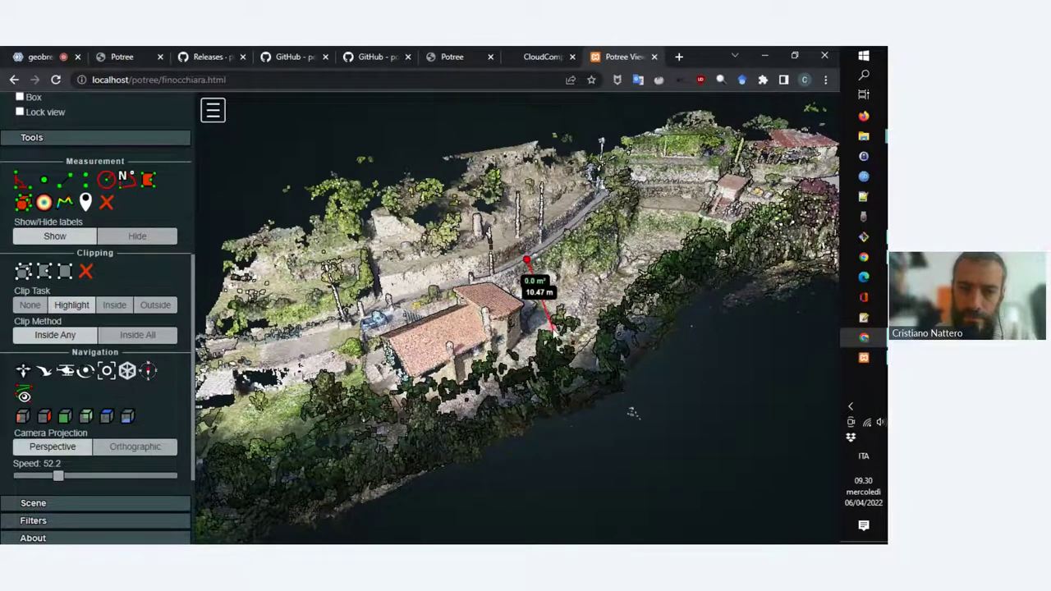
pyautogui.click(552, 328)
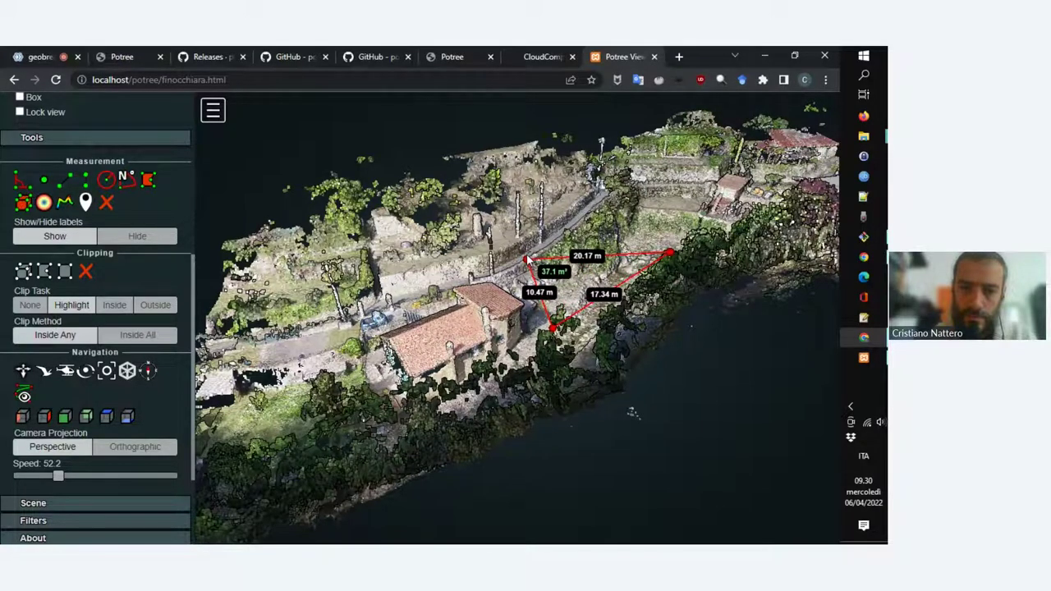
pyautogui.click(590, 273)
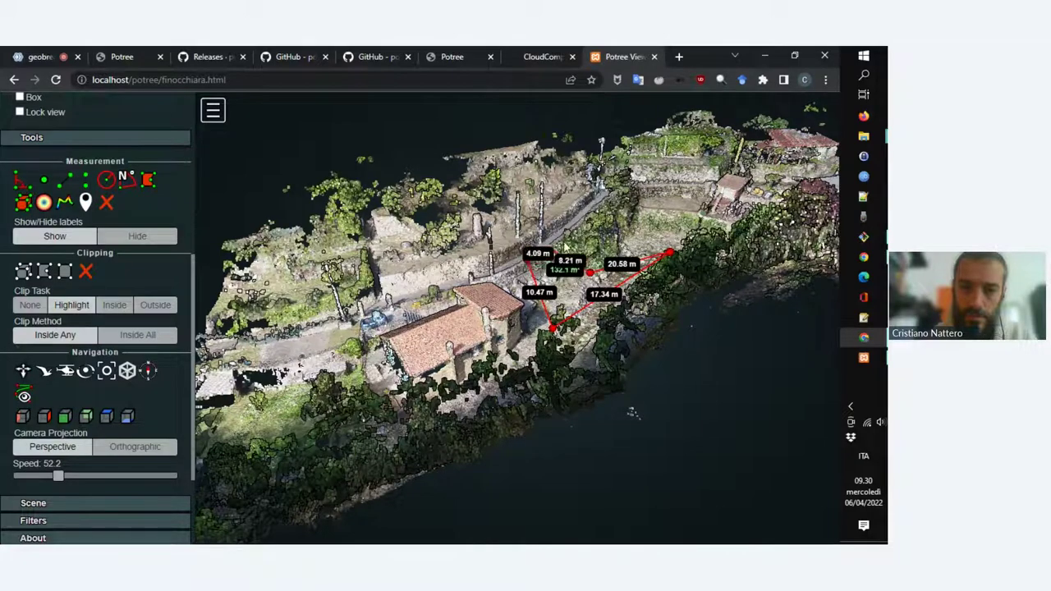
pyautogui.click(596, 232)
pyautogui.rightClick(597, 232)
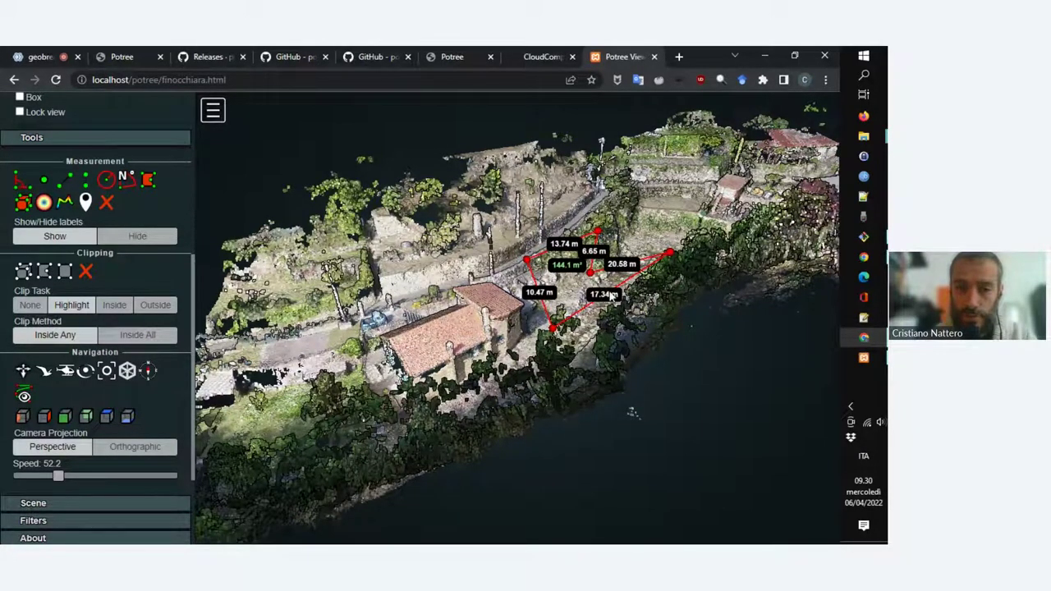
pyautogui.click(106, 203)
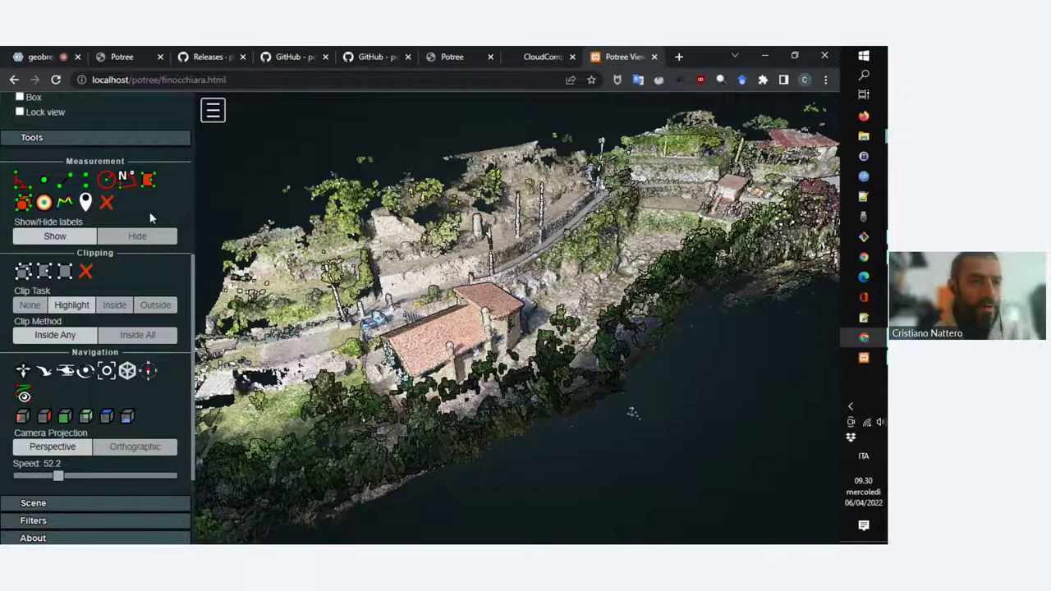
# Place a box volume measurement over the house, rotate it to align with the walls and resize it to span the building
pyautogui.click(22, 204)
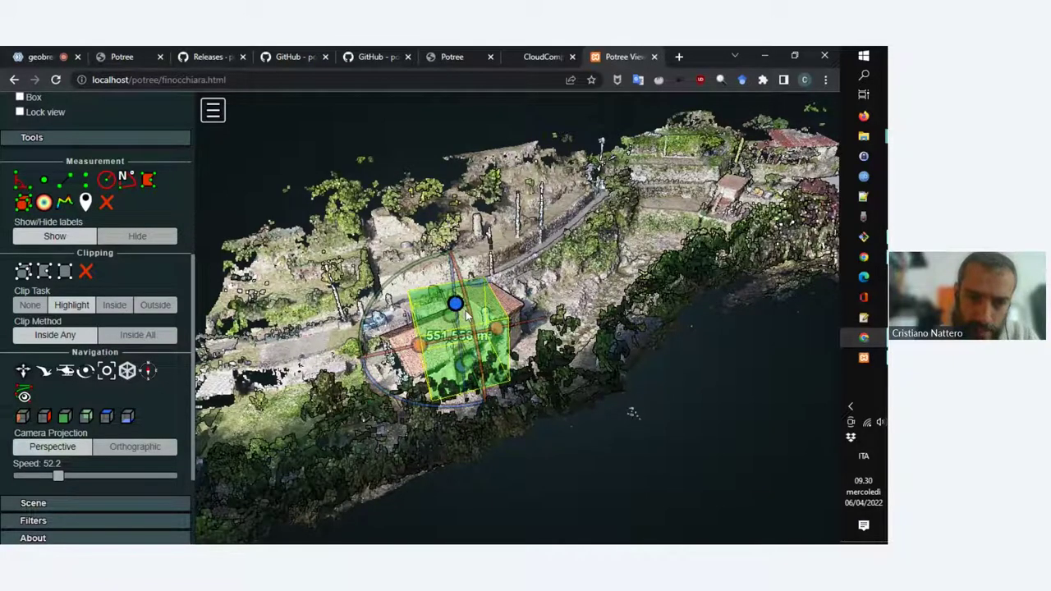
pyautogui.moveTo(384, 394); pyautogui.dragTo(421, 408)
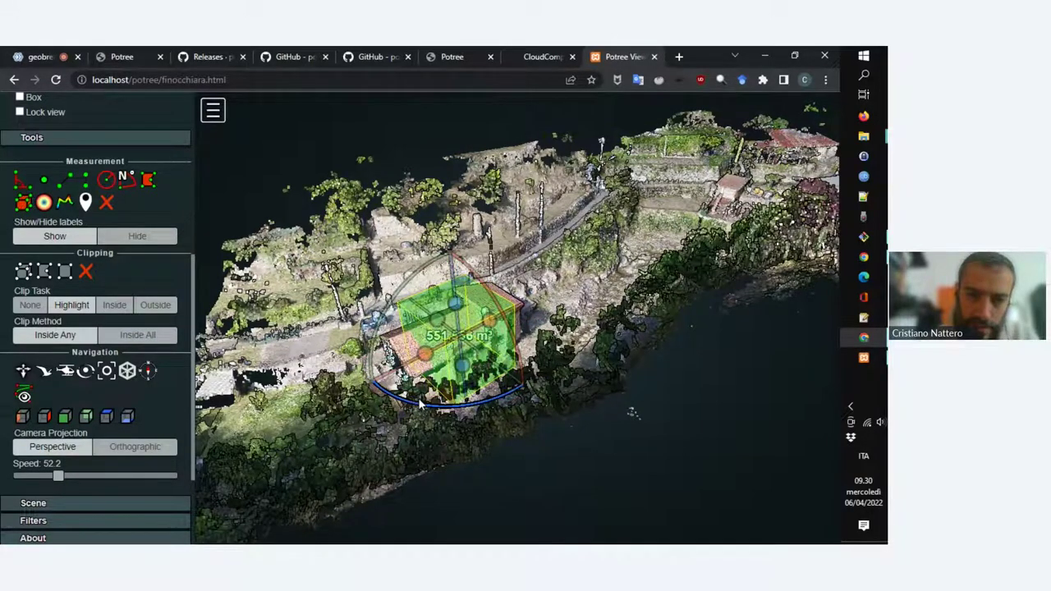
pyautogui.moveTo(426, 355); pyautogui.dragTo(396, 369)
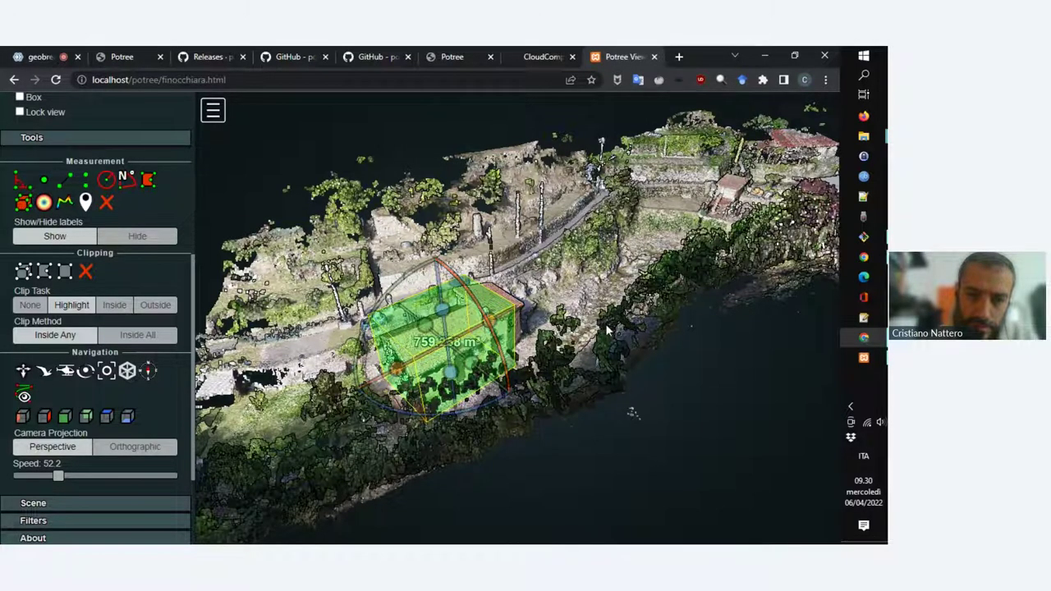
pyautogui.moveTo(608, 329); pyautogui.dragTo(603, 370)
pyautogui.moveTo(460, 325); pyautogui.dragTo(517, 320)
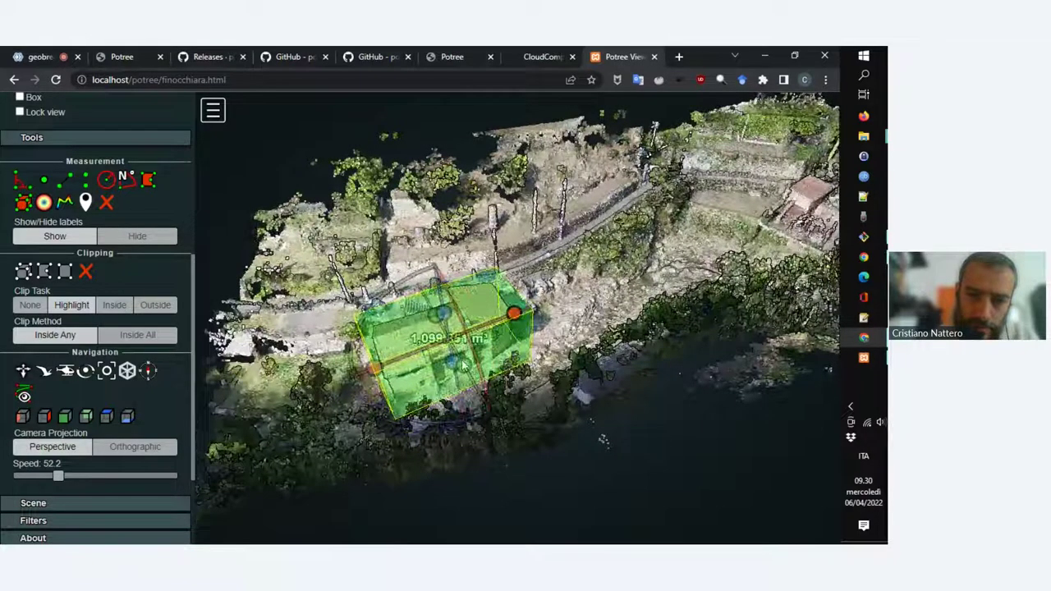
pyautogui.moveTo(466, 363); pyautogui.dragTo(426, 318)
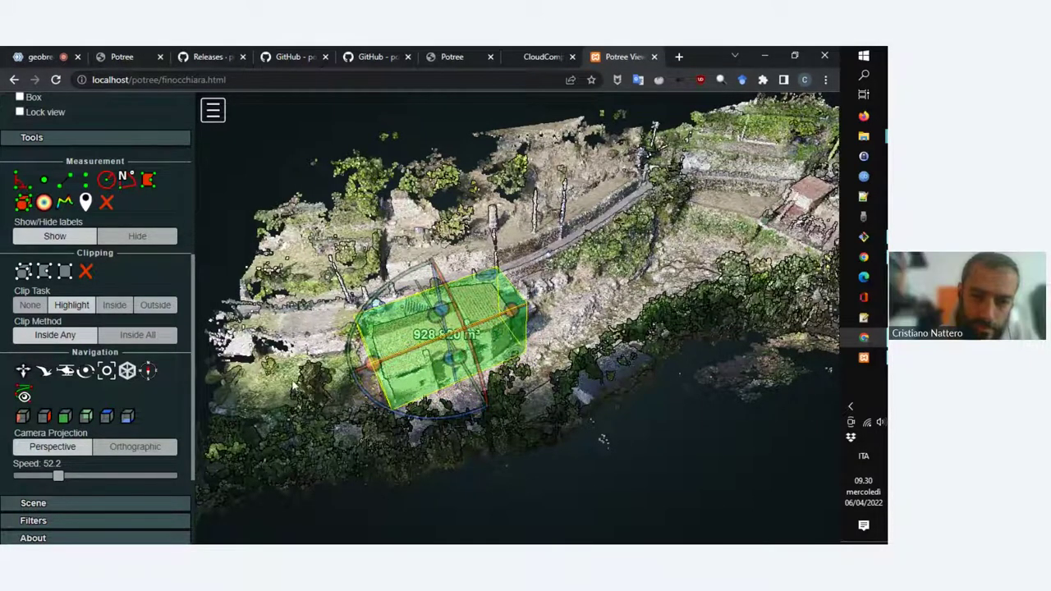
# Fit the volume box's side, height and end faces more closely around the house, and remove the measurement
pyautogui.moveTo(293, 386); pyautogui.dragTo(435, 422)
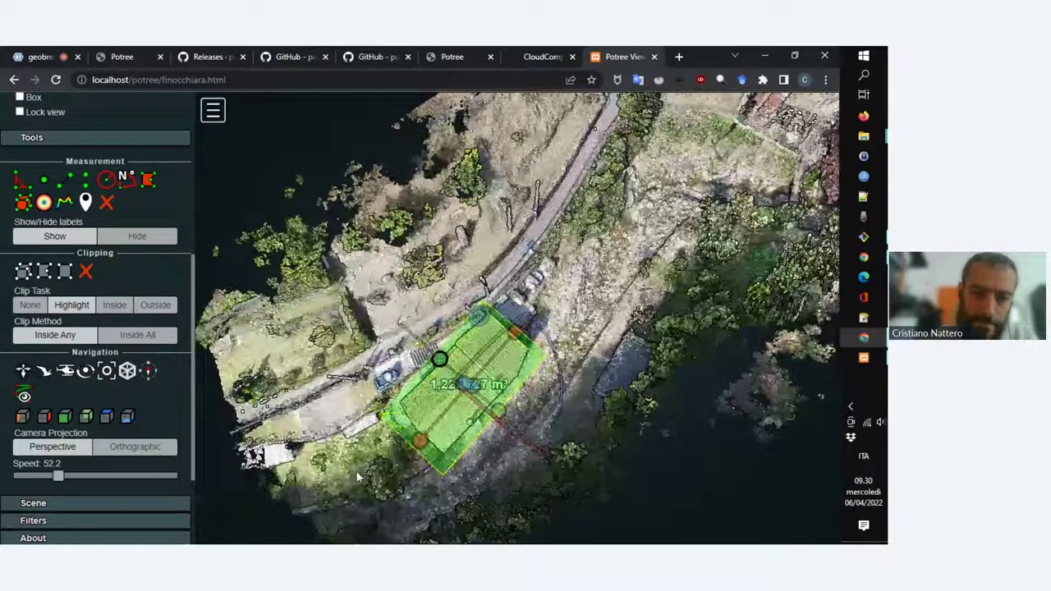
pyautogui.moveTo(357, 471); pyautogui.dragTo(356, 403)
pyautogui.moveTo(462, 293)
pyautogui.mouseDown()
pyautogui.moveTo(464, 331)
pyautogui.moveTo(464, 309)
pyautogui.mouseUp()
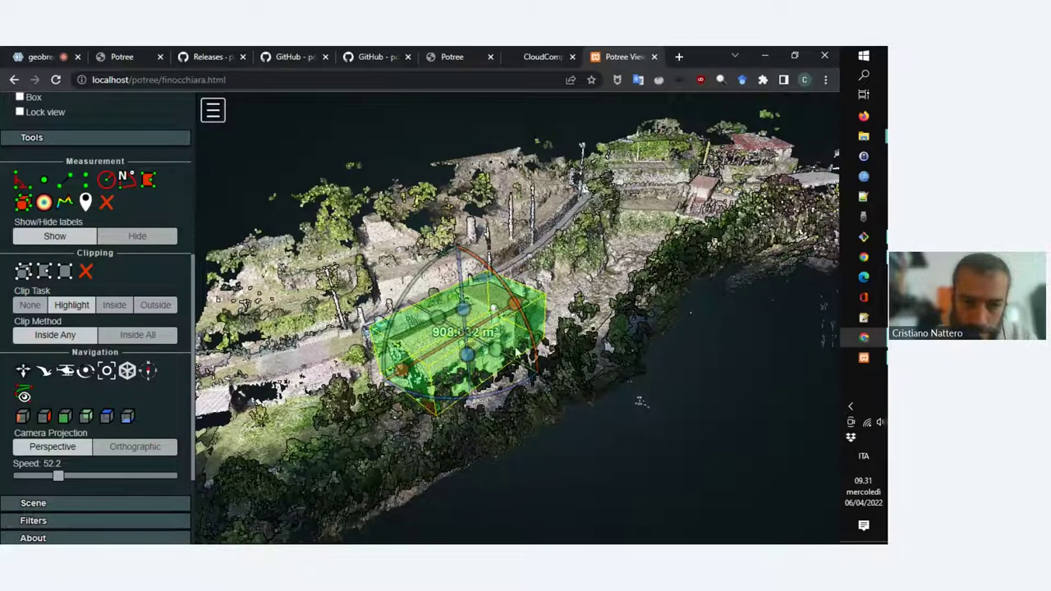
pyautogui.moveTo(497, 354); pyautogui.dragTo(485, 359)
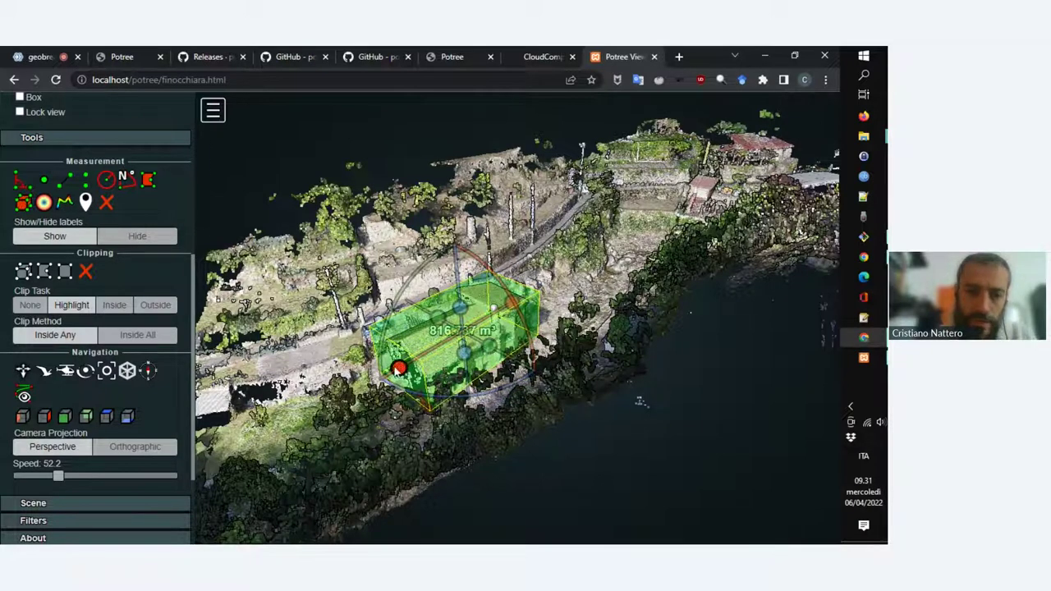
pyautogui.moveTo(400, 368); pyautogui.dragTo(411, 362)
pyautogui.moveTo(550, 309); pyautogui.dragTo(672, 349)
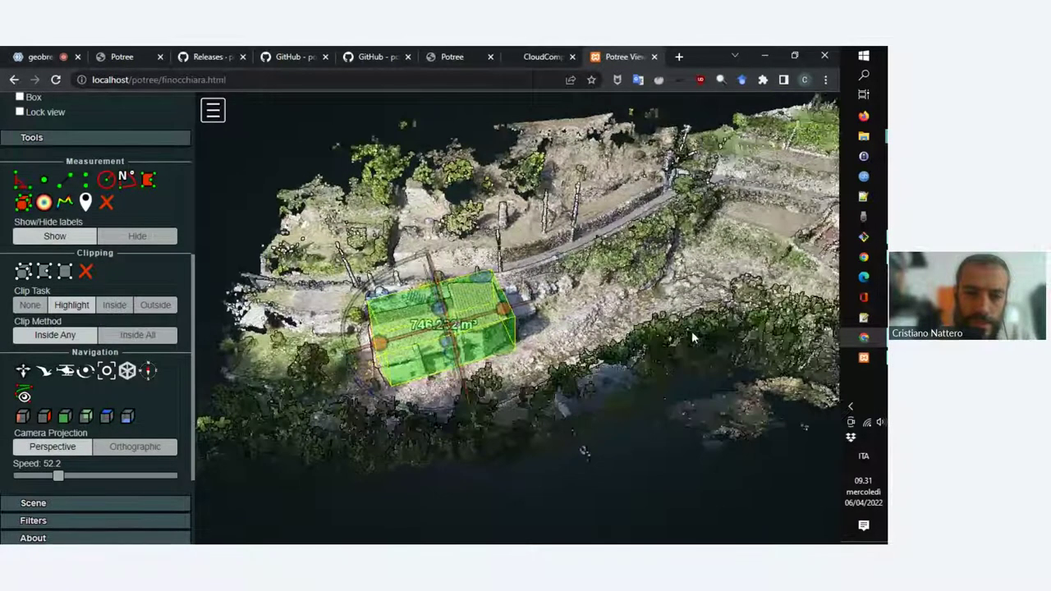
pyautogui.moveTo(691, 331); pyautogui.dragTo(659, 340)
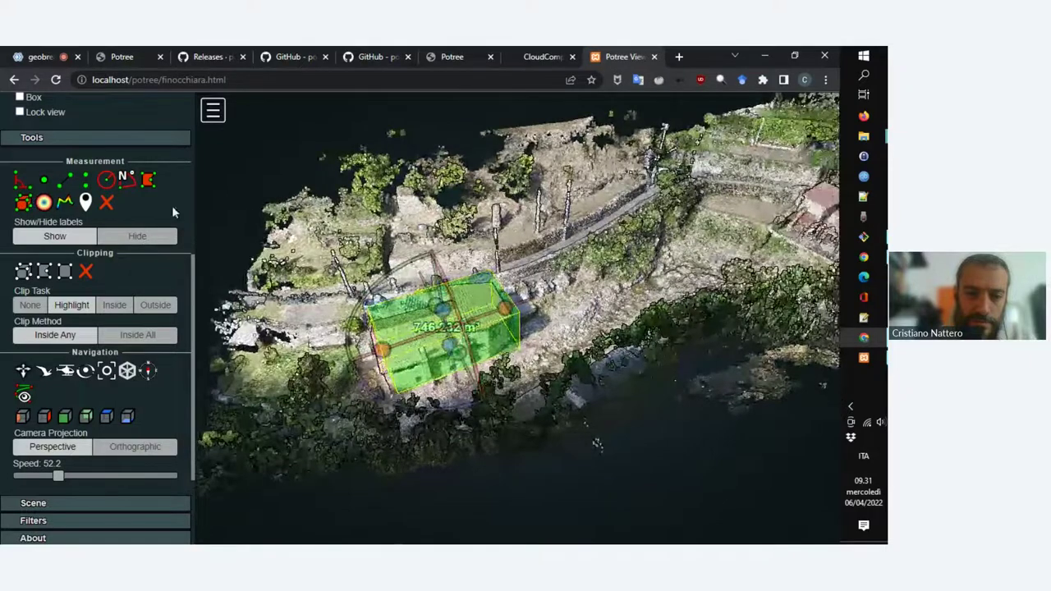
pyautogui.click(106, 202)
# Place a sphere volume over the house, rotate it to the building's orientation, adjust its length and width, and remove it
pyautogui.click(43, 202)
pyautogui.click(443, 331)
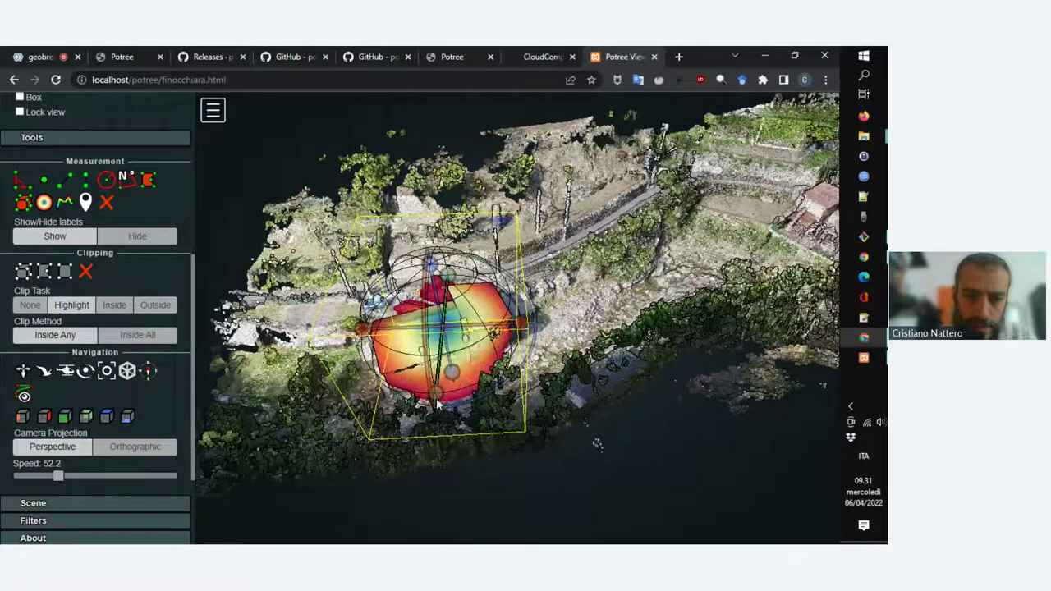
pyautogui.moveTo(490, 400); pyautogui.dragTo(521, 391)
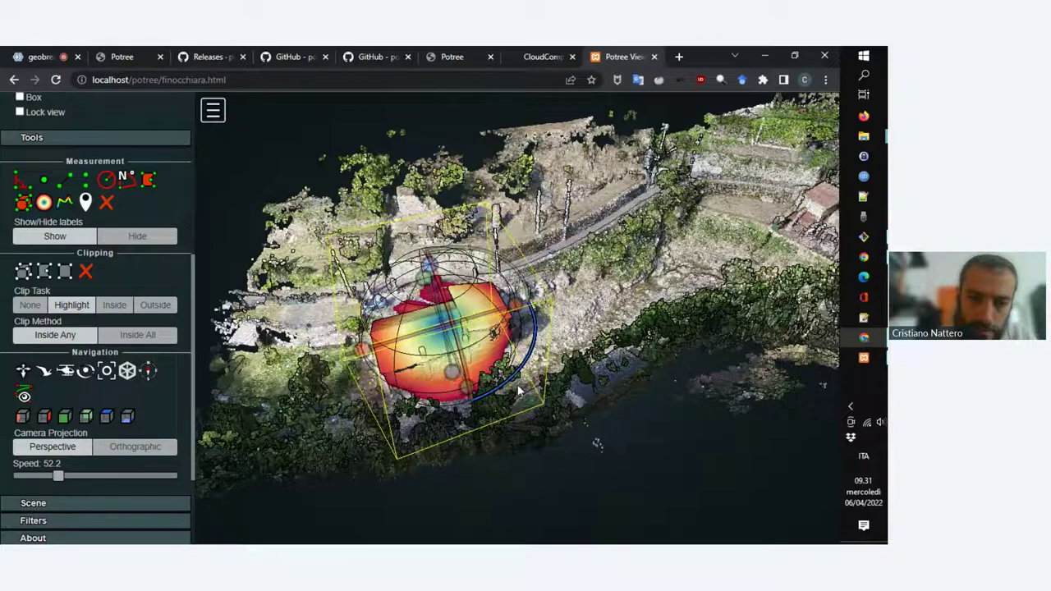
pyautogui.moveTo(363, 351)
pyautogui.mouseDown()
pyautogui.moveTo(423, 343)
pyautogui.moveTo(353, 352)
pyautogui.moveTo(374, 353)
pyautogui.moveTo(361, 353)
pyautogui.mouseUp()
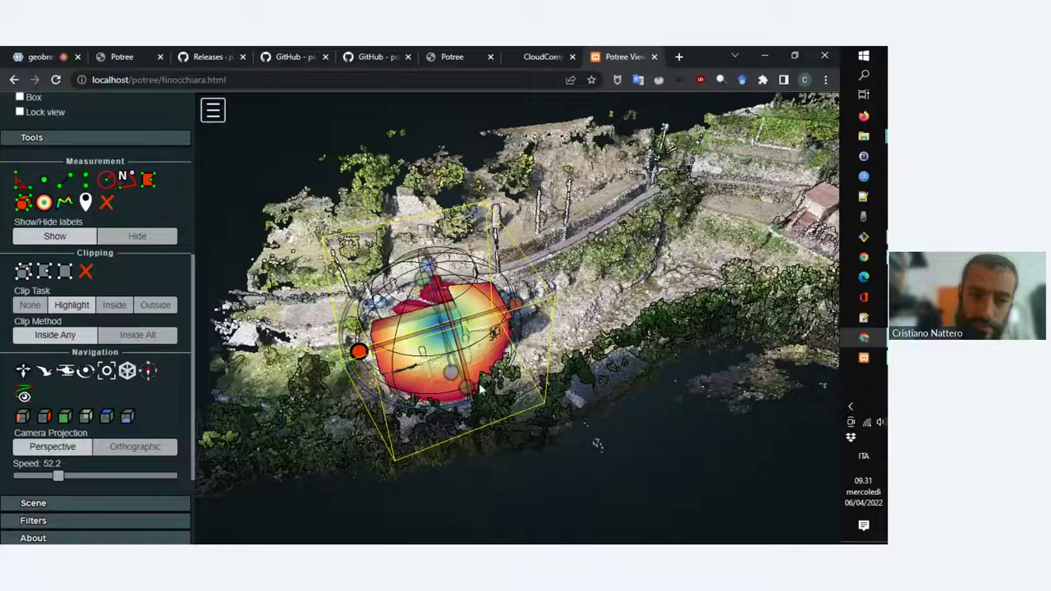
pyautogui.moveTo(273, 417); pyautogui.dragTo(329, 447)
pyautogui.moveTo(531, 331)
pyautogui.mouseDown()
pyautogui.moveTo(561, 290)
pyautogui.moveTo(533, 327)
pyautogui.moveTo(541, 314)
pyautogui.mouseUp()
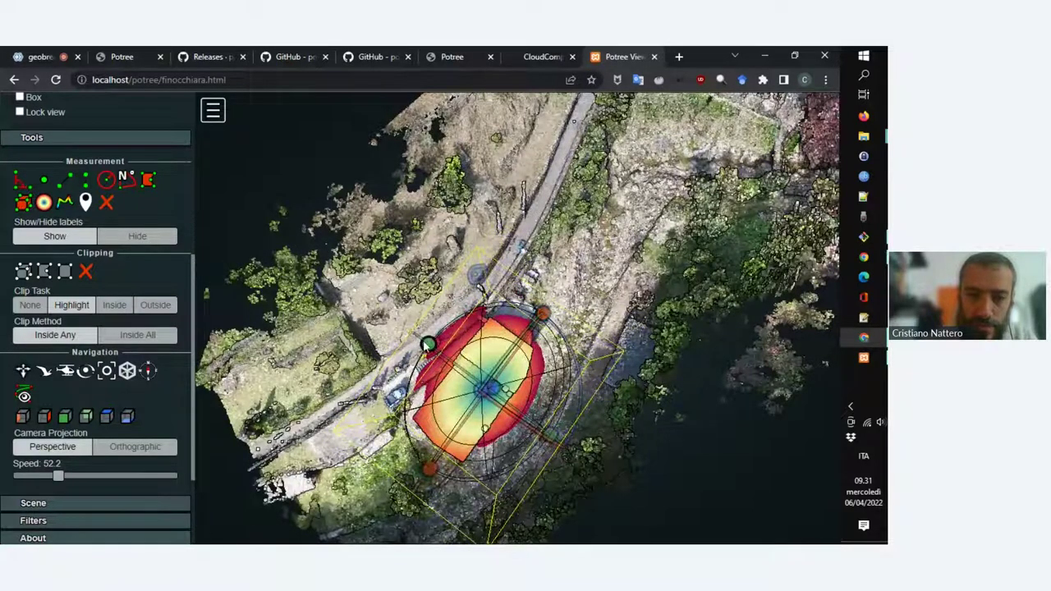
pyautogui.moveTo(428, 345); pyautogui.dragTo(436, 351)
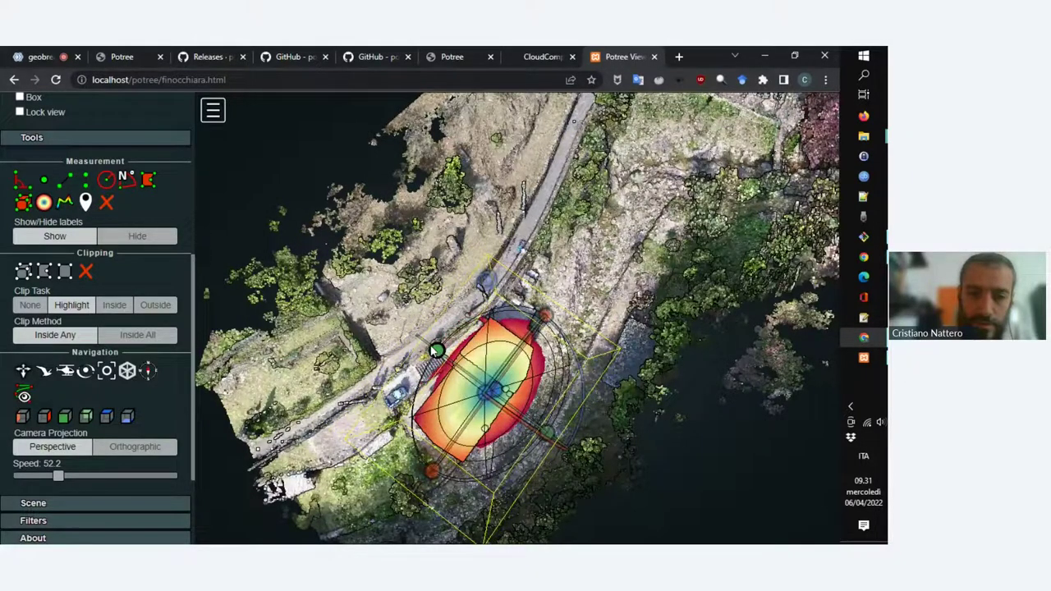
pyautogui.moveTo(684, 262); pyautogui.dragTo(534, 339)
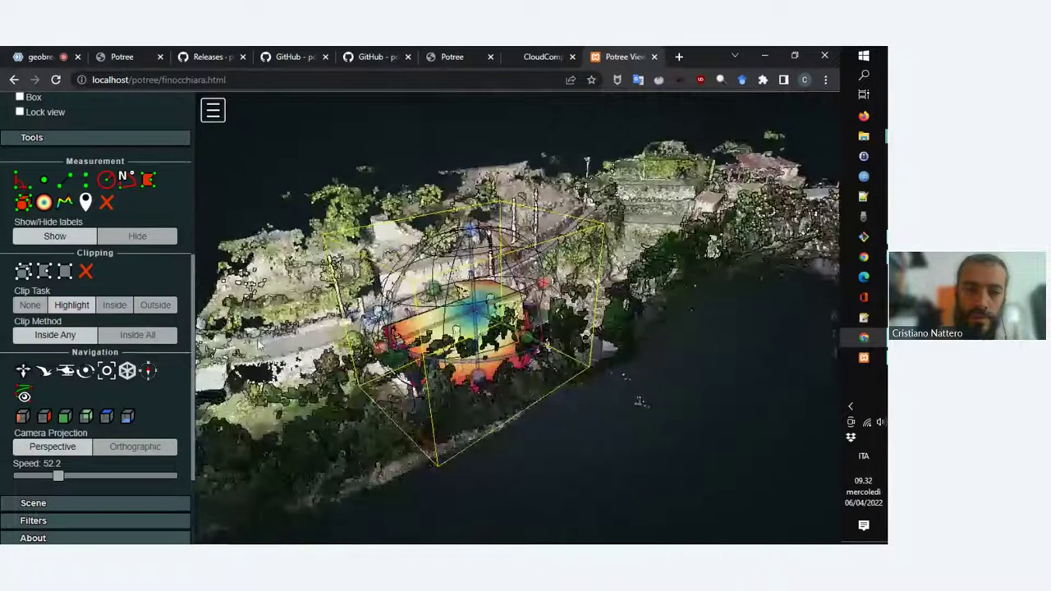
pyautogui.click(106, 204)
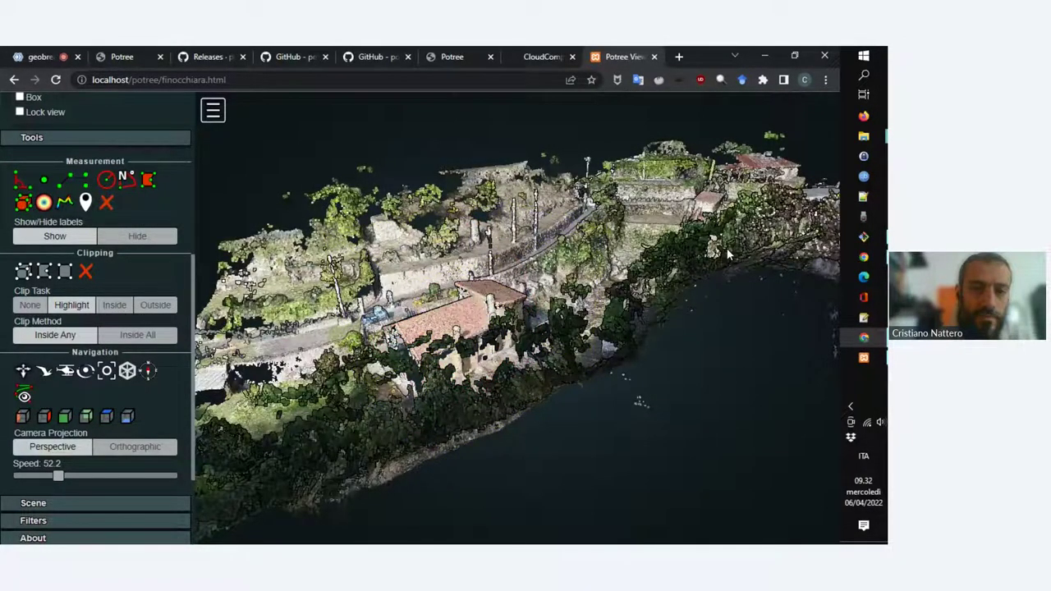
pyautogui.moveTo(728, 255); pyautogui.dragTo(494, 314)
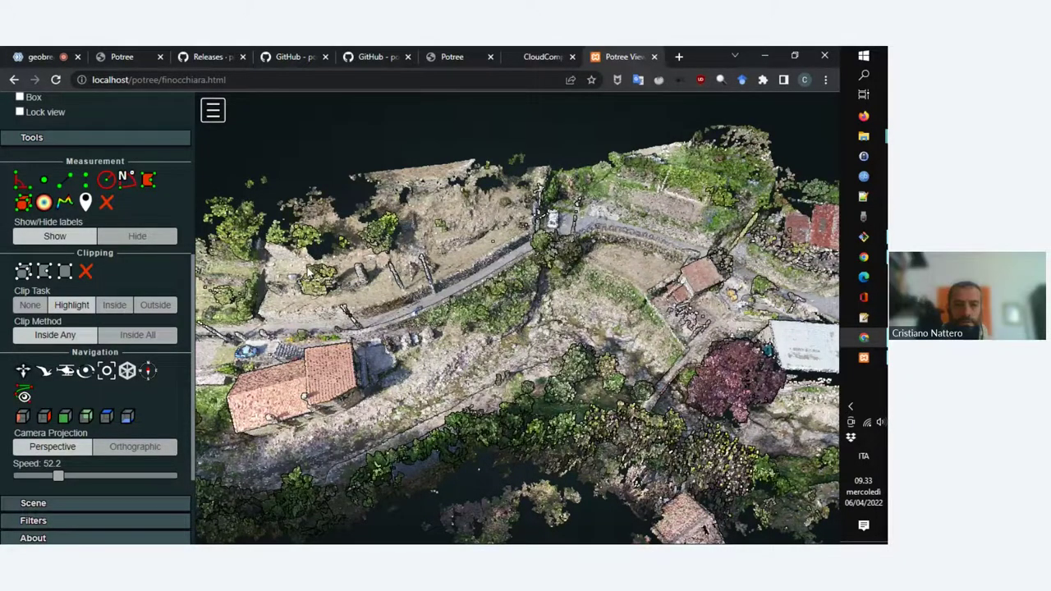
pyautogui.moveTo(310, 269); pyautogui.dragTo(383, 227, button='right')
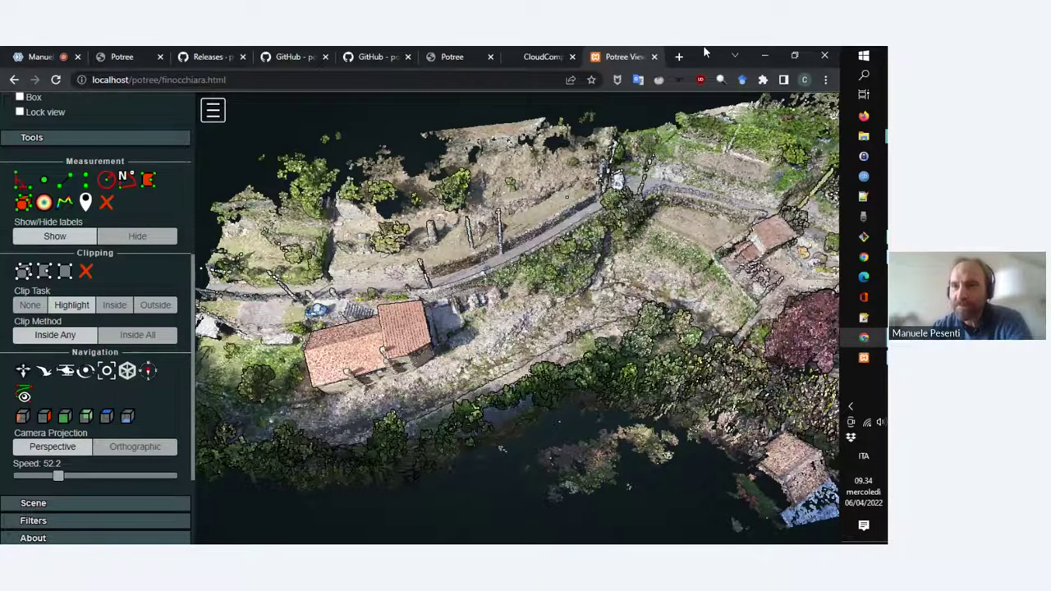
# Go from the already open PotreeConverter releases page to the main page of the potree/PotreeConverter repository
pyautogui.click(123, 56)
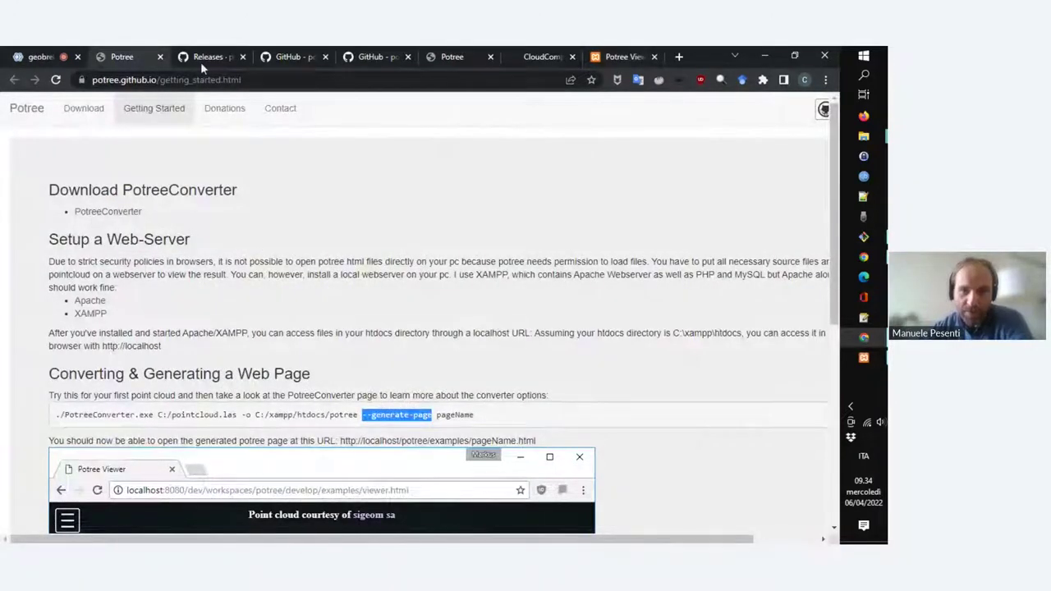
pyautogui.click(207, 54)
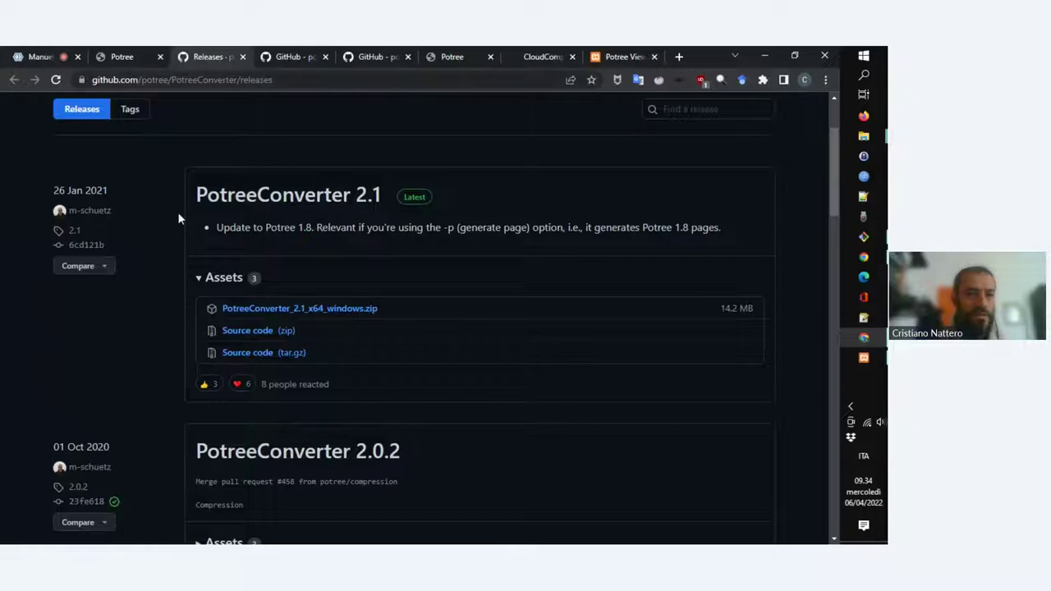
pyautogui.scroll(2, 239, 303)
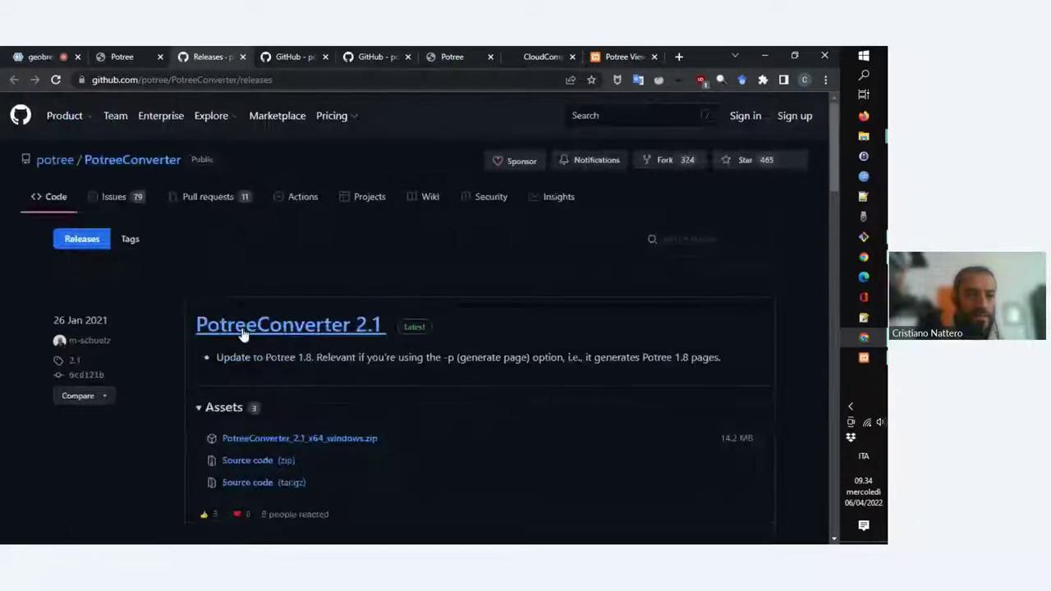
pyautogui.click(152, 159)
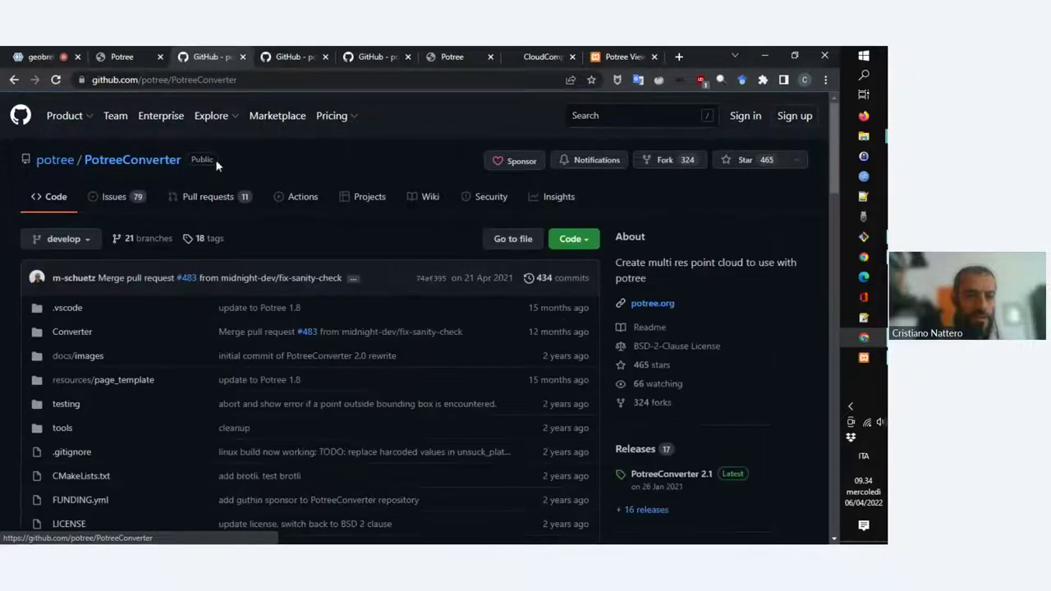
# Examine the PotreeConverter README for its version 2.0 changes, build instructions for Linux and Windows, and usage options
pyautogui.scroll(-3, 1, 351)
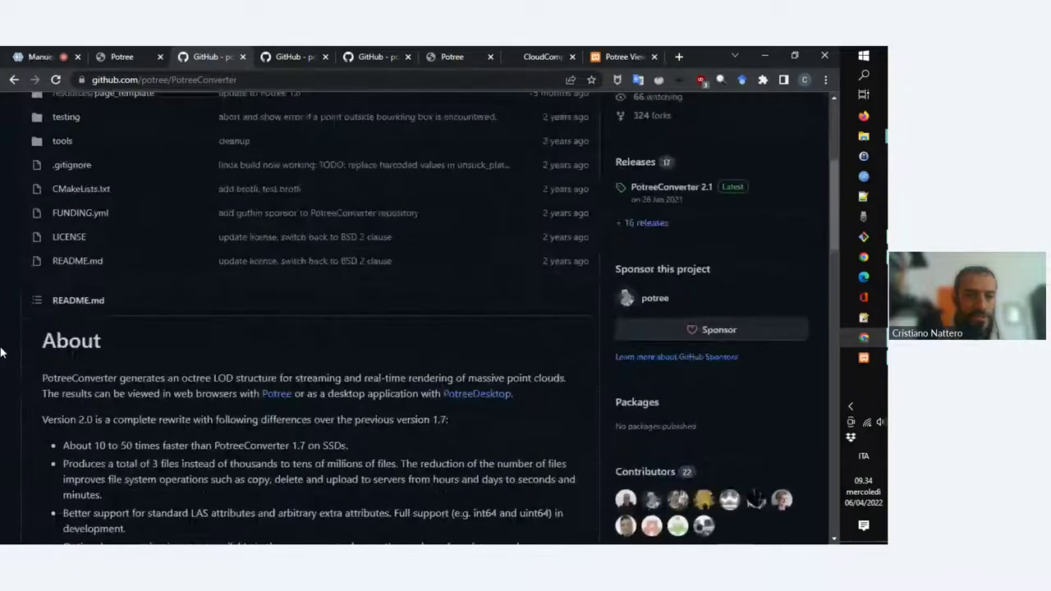
pyautogui.scroll(-2, 2, 351)
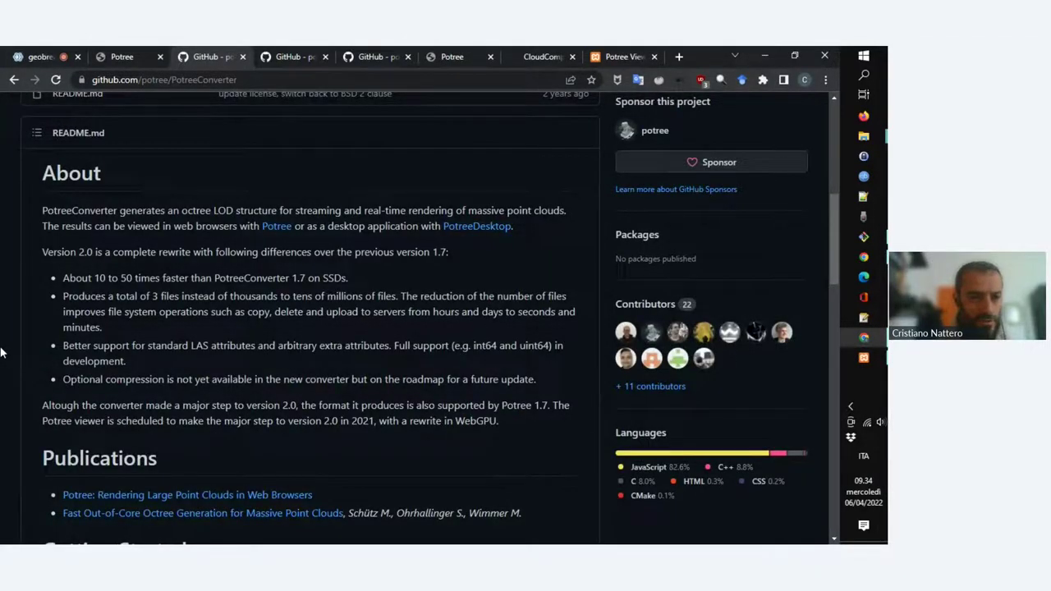
pyautogui.scroll(-1, 2, 352)
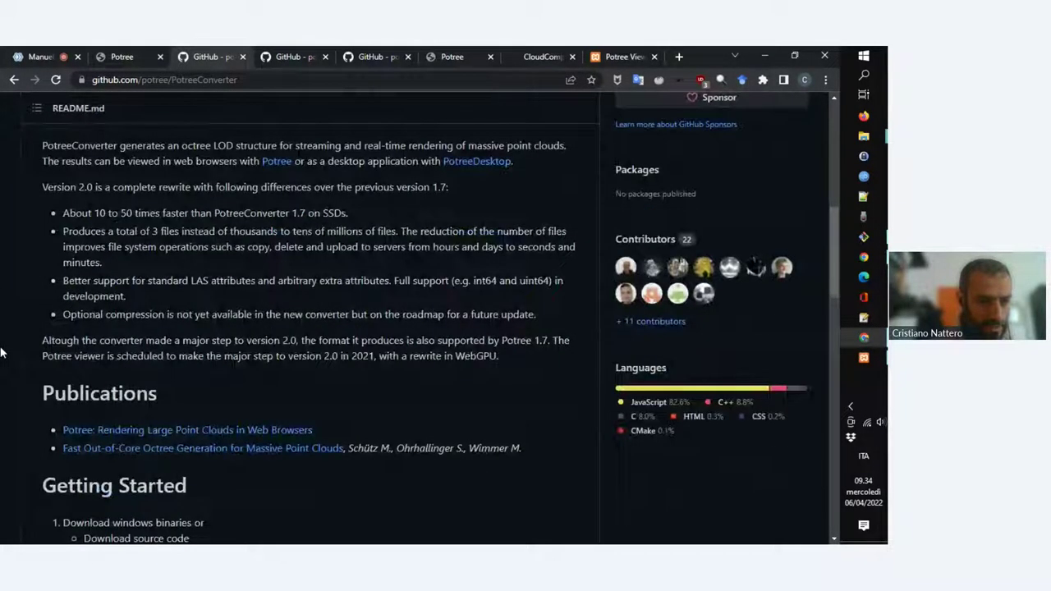
pyautogui.scroll(-3, 2, 351)
pyautogui.scroll(-2, 2, 351)
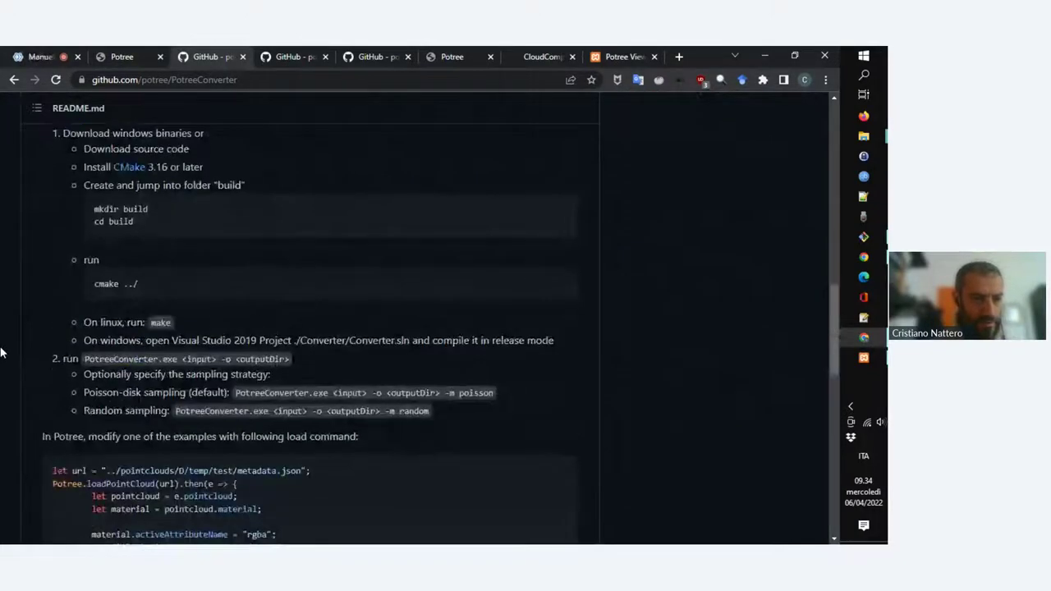
pyautogui.scroll(10, 0, 351)
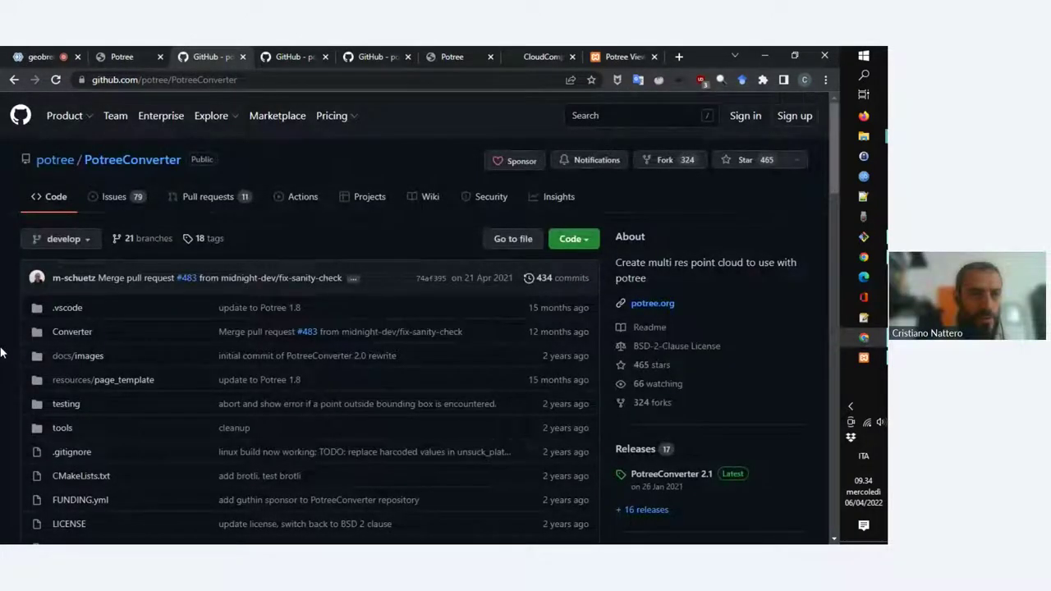
pyautogui.scroll(-7, 2, 351)
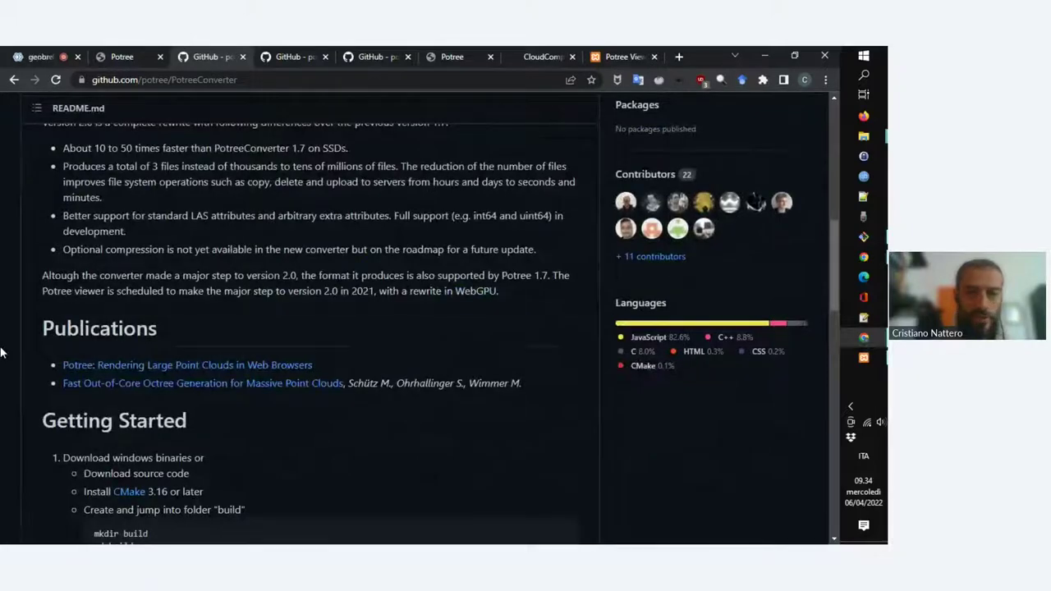
pyautogui.scroll(-4, 2, 352)
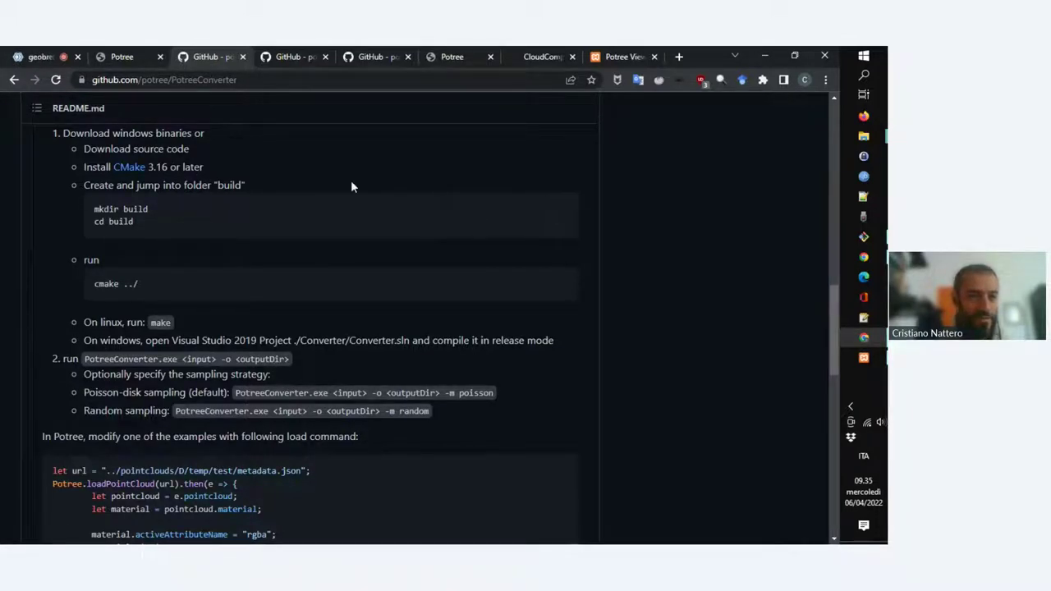
pyautogui.scroll(8, 288, 175)
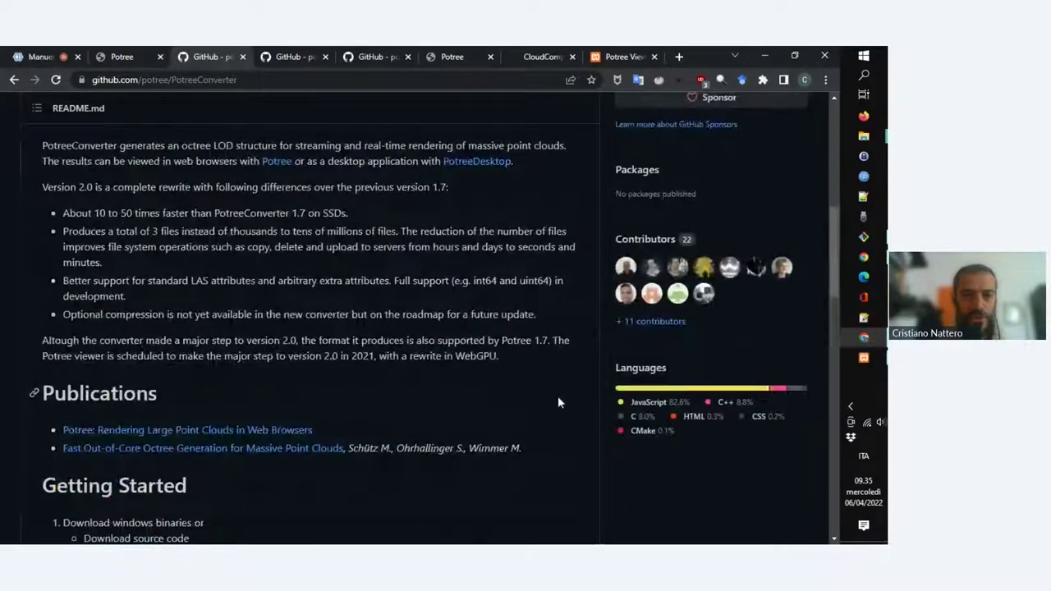
pyautogui.scroll(-7, 555, 416)
pyautogui.scroll(7, 555, 416)
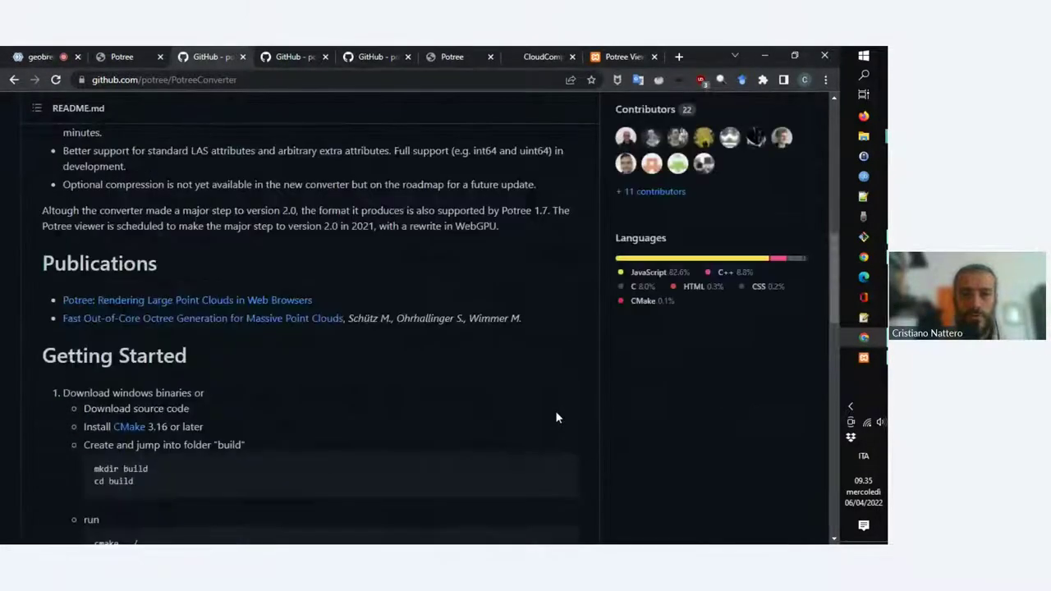
# Copy the web address of the potree/PotreeConverter GitHub repository
pyautogui.scroll(3, 554, 414)
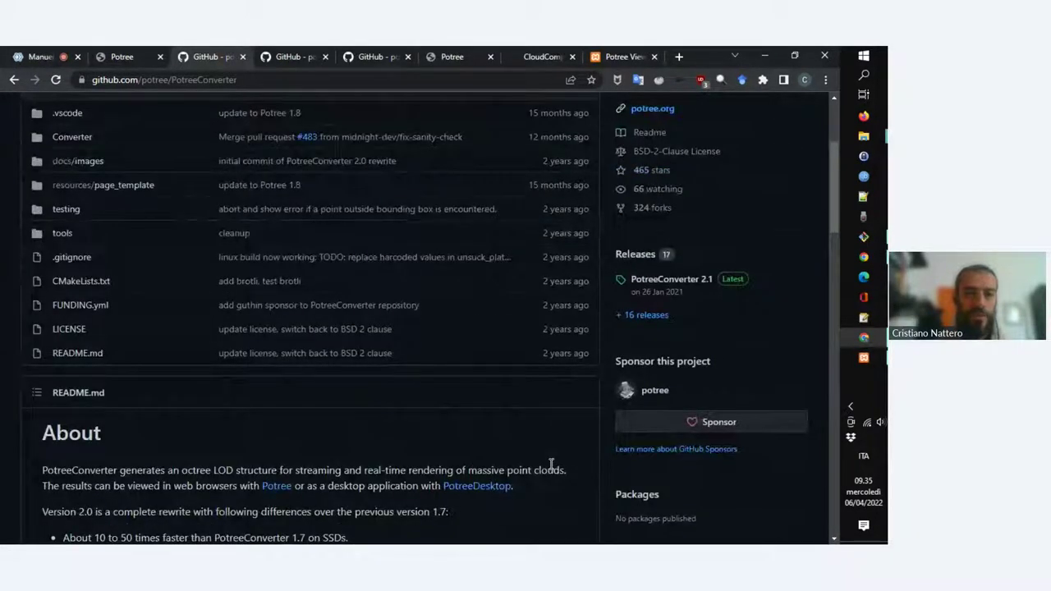
pyautogui.scroll(4, 542, 501)
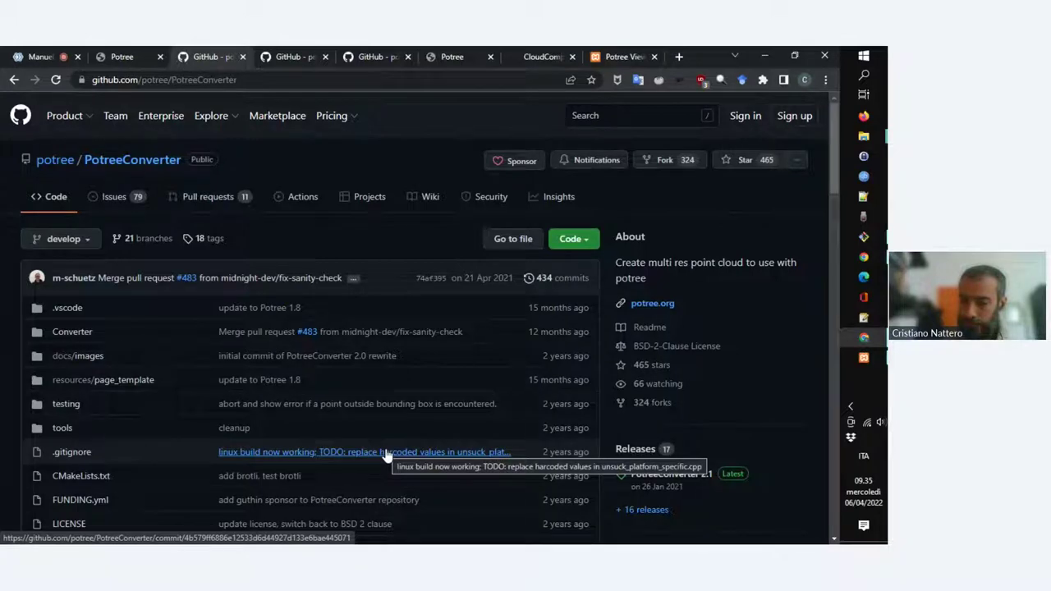
pyautogui.click(282, 79)
pyautogui.hotkey('ctrl', 'c')
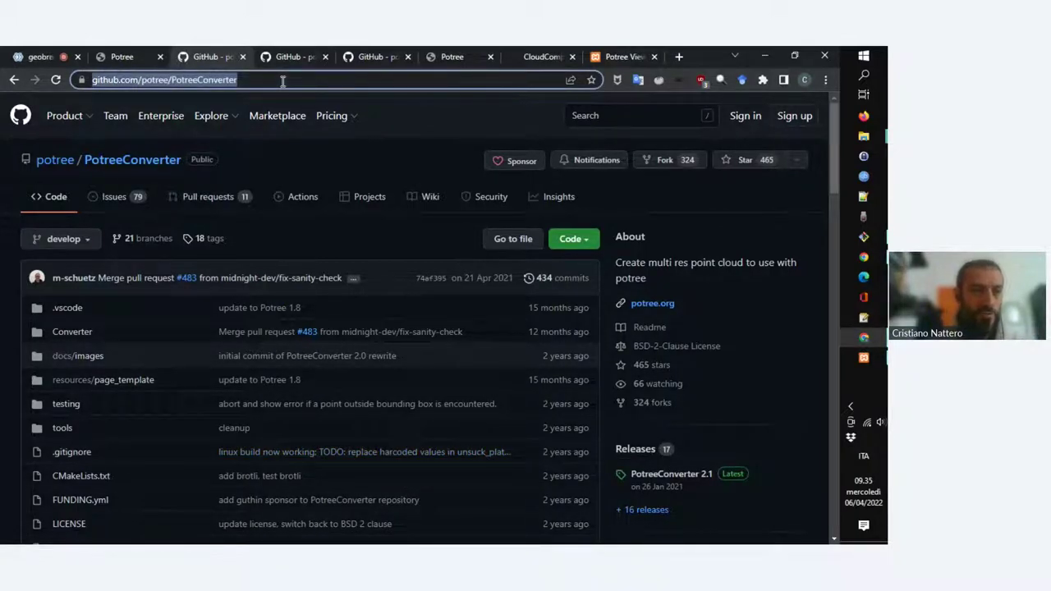
# Share the copied PotreeConverter repository address in the geobreak meeting chat
pyautogui.click(41, 56)
pyautogui.click(65, 511)
pyautogui.hotkey('ctrl', 'v')
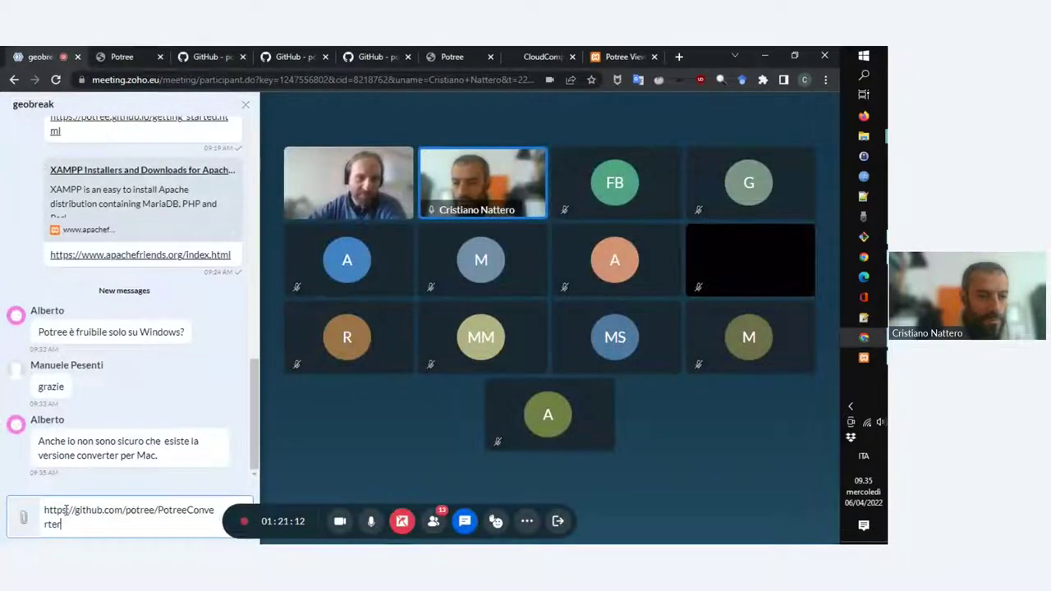
pyautogui.press('Return')
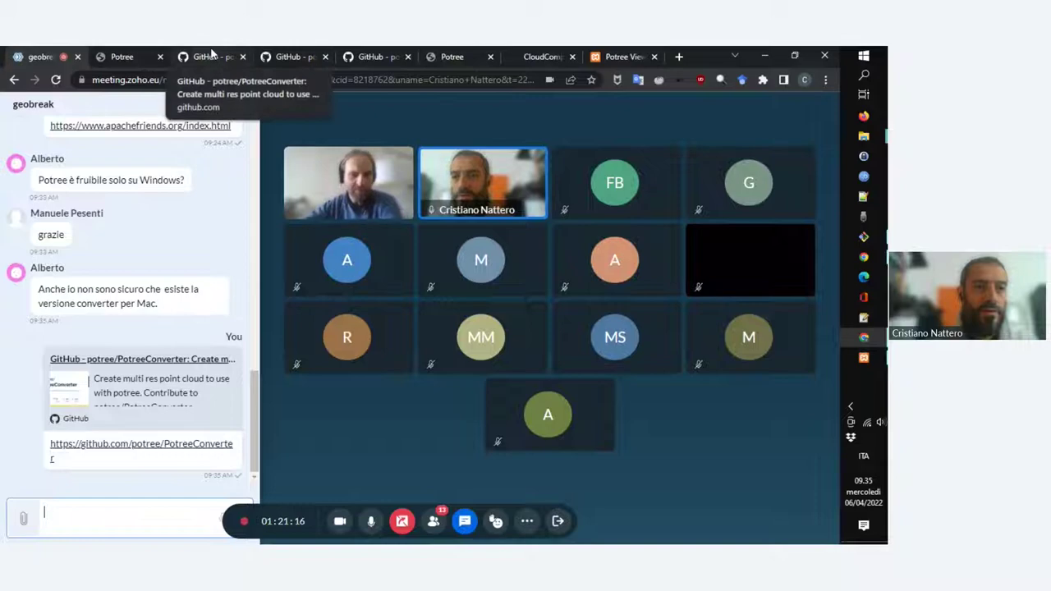
pyautogui.click(152, 52)
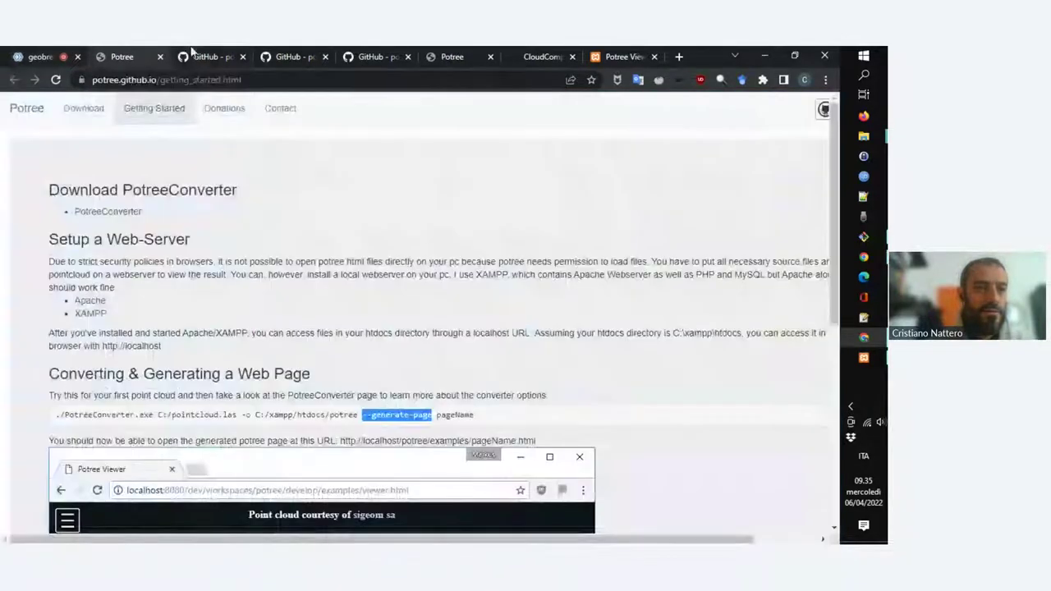
pyautogui.click(218, 52)
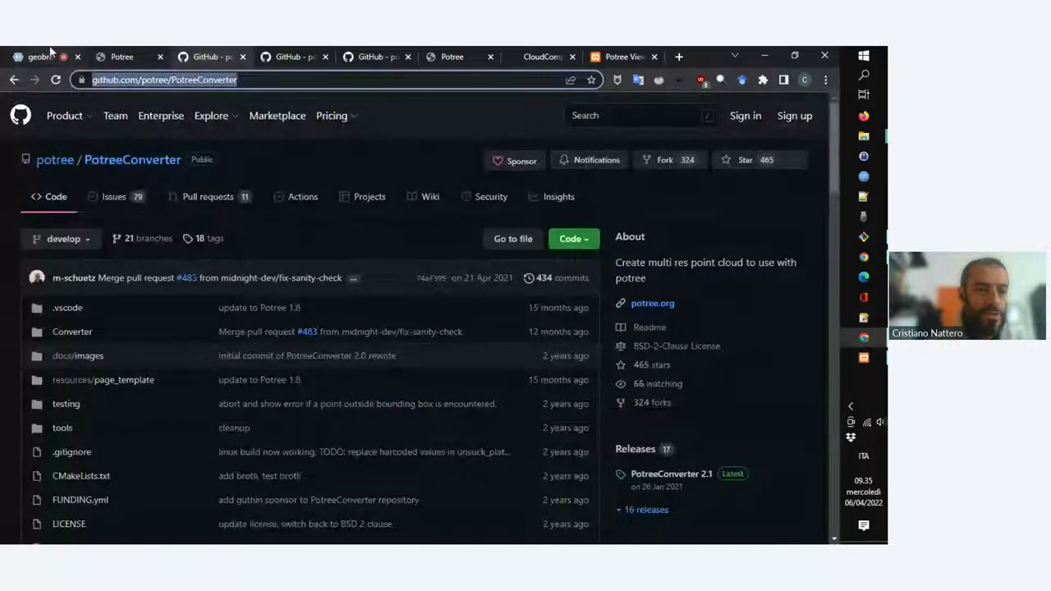
pyautogui.hotkey('ctrl', '1')
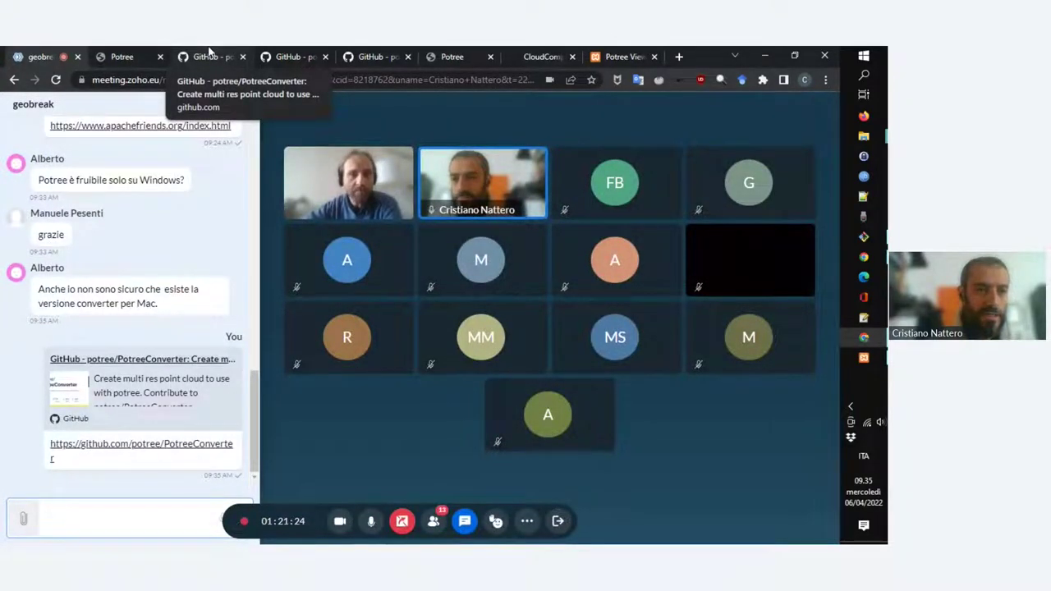
pyautogui.click(205, 54)
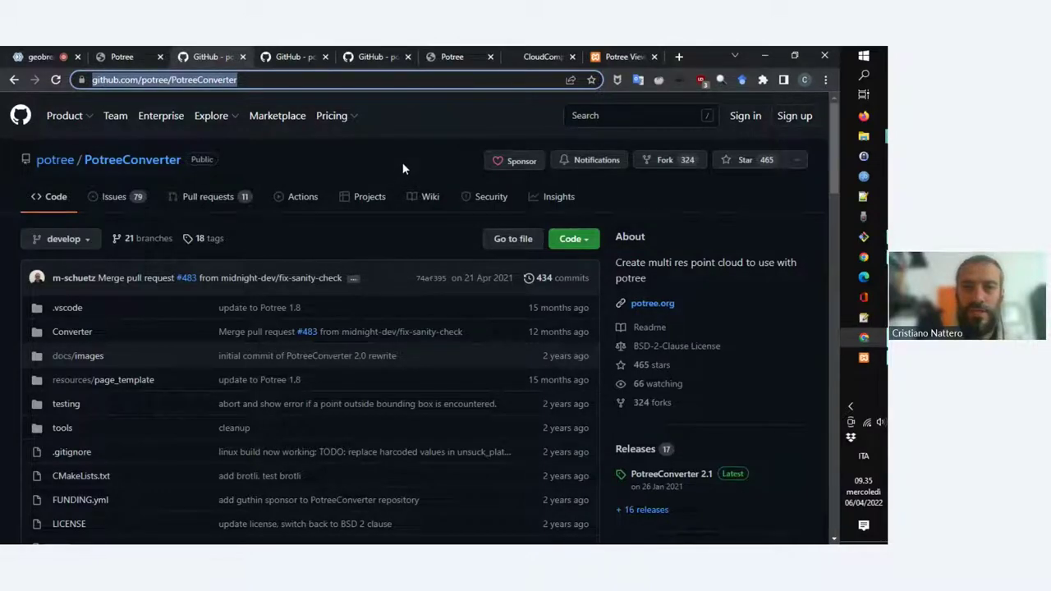
# Return to the finocchiara point cloud in the Potree viewer and frame the whole site
pyautogui.click(622, 56)
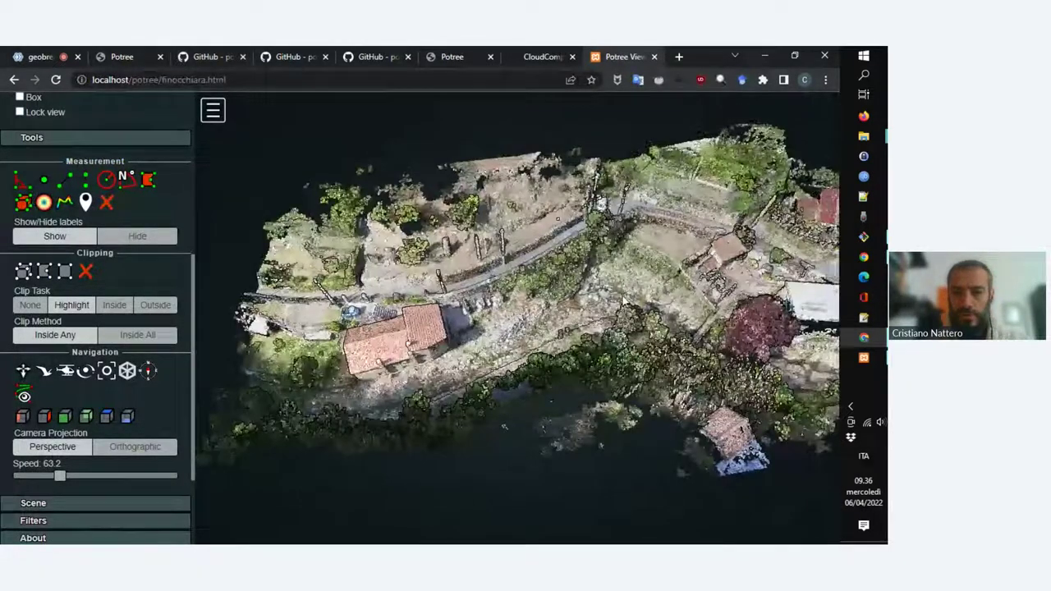
pyautogui.moveTo(631, 299); pyautogui.dragTo(585, 297)
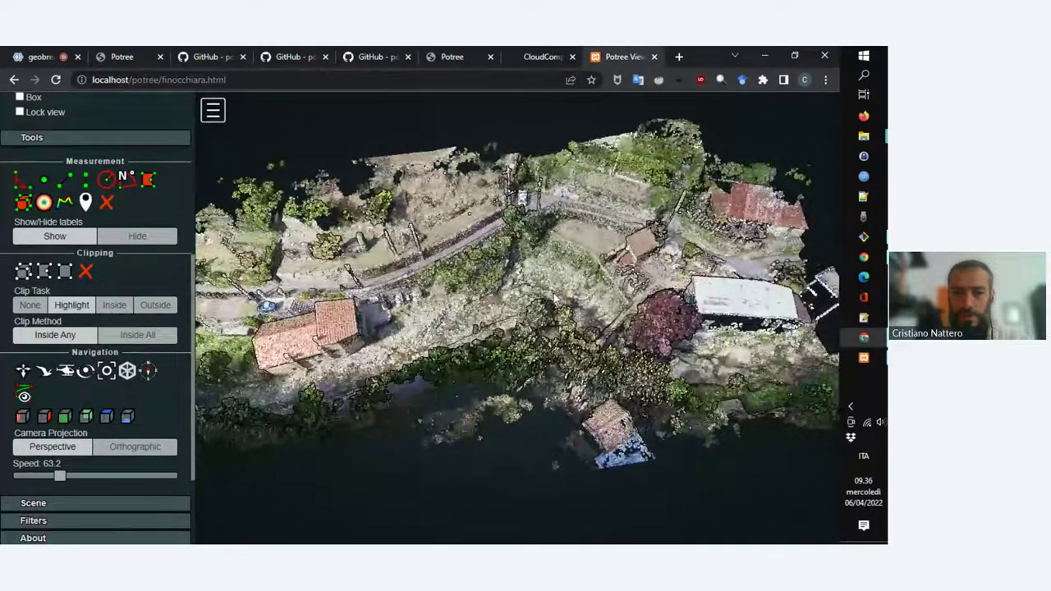
pyautogui.scroll(-3, 553, 298)
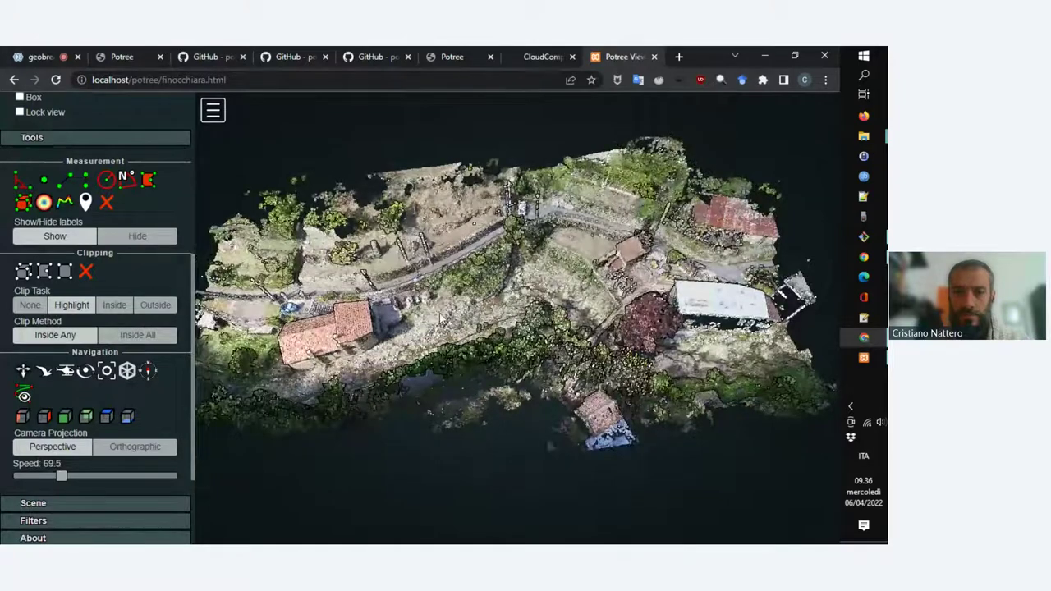
pyautogui.scroll(2, 447, 319)
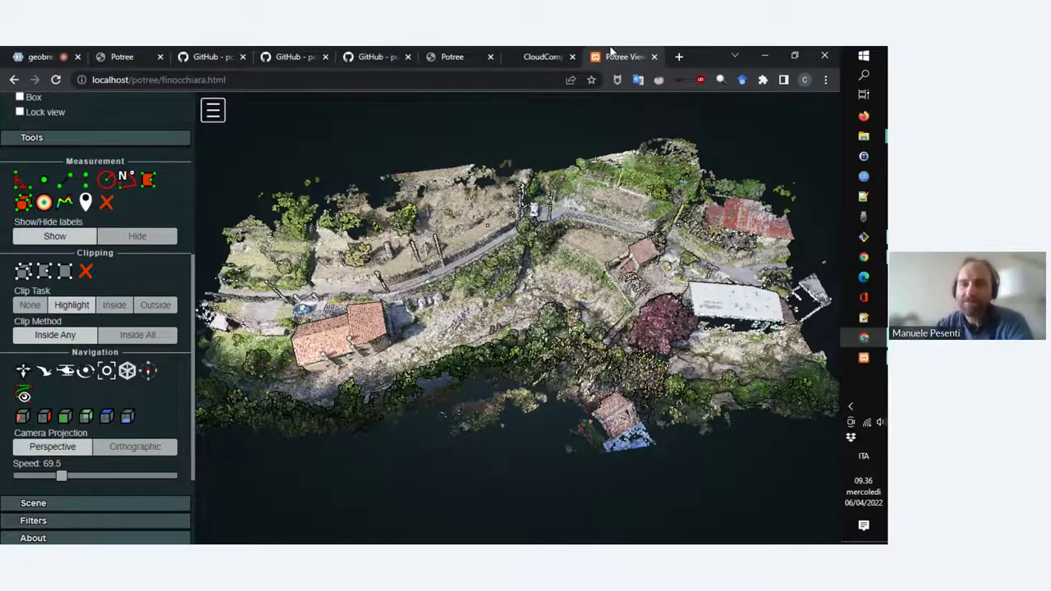
pyautogui.click(37, 56)
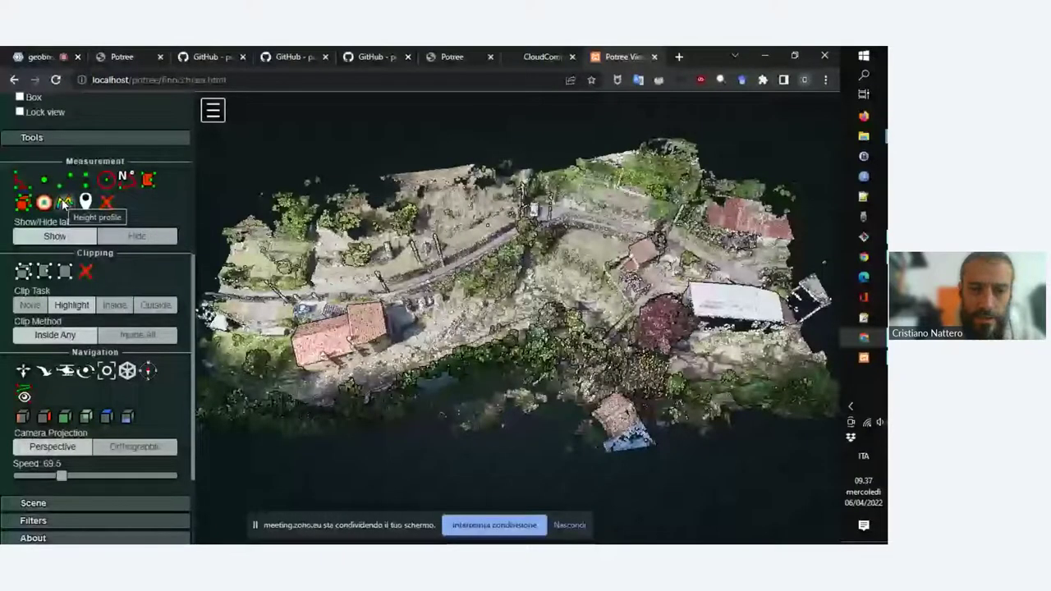
pyautogui.click(65, 202)
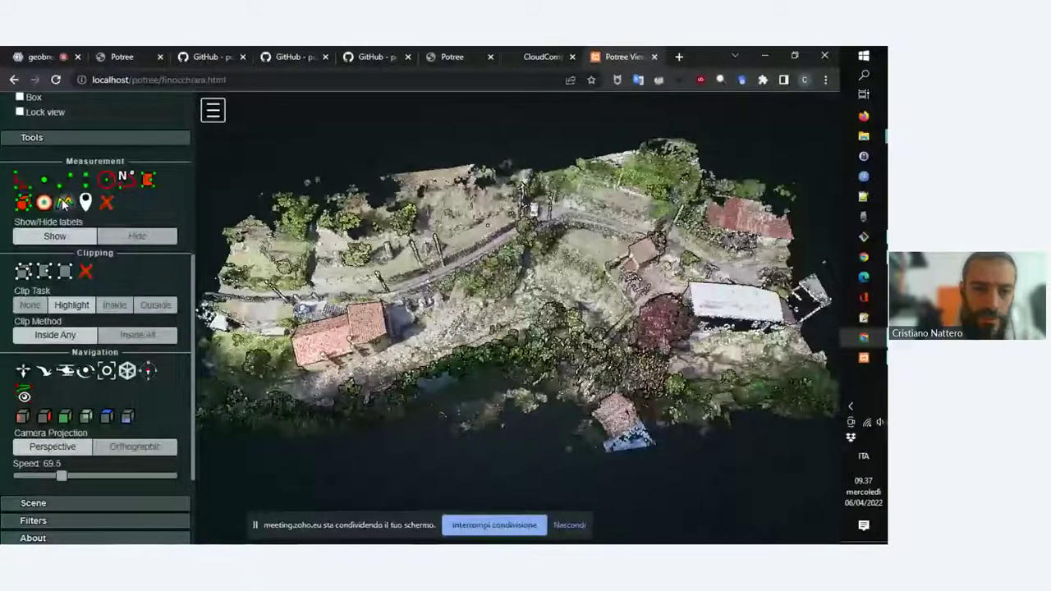
pyautogui.click(269, 255)
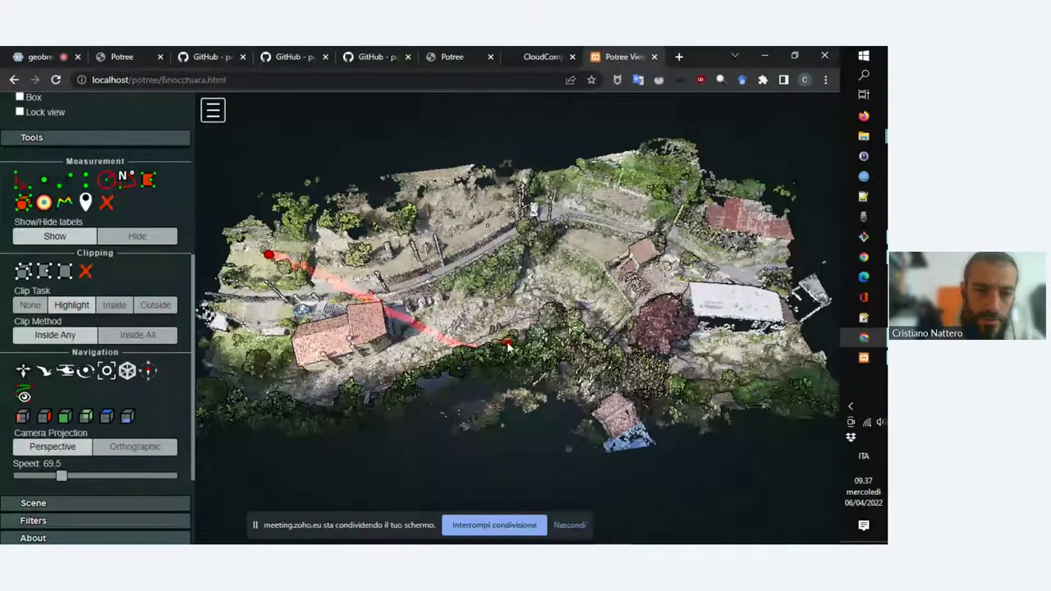
pyautogui.click(300, 385)
pyautogui.click(268, 255)
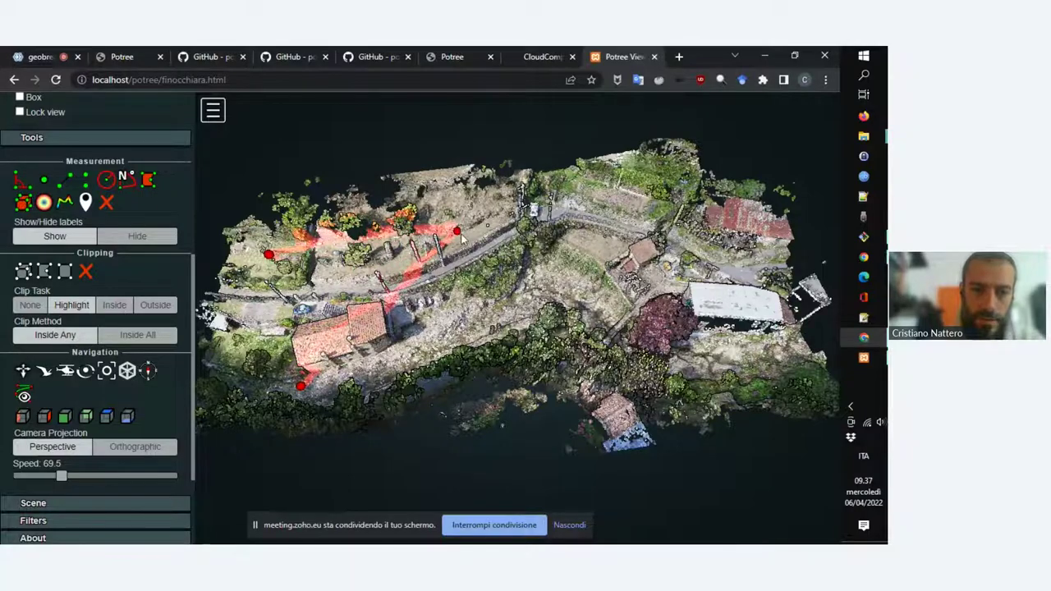
pyautogui.scroll(10, 437, 242)
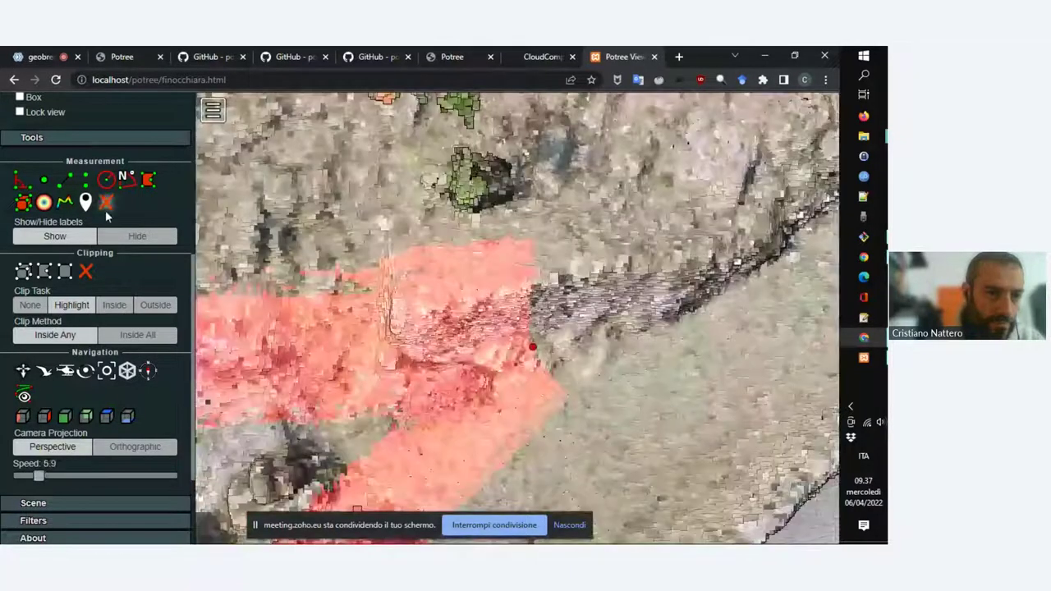
pyautogui.scroll(-8, 527, 353)
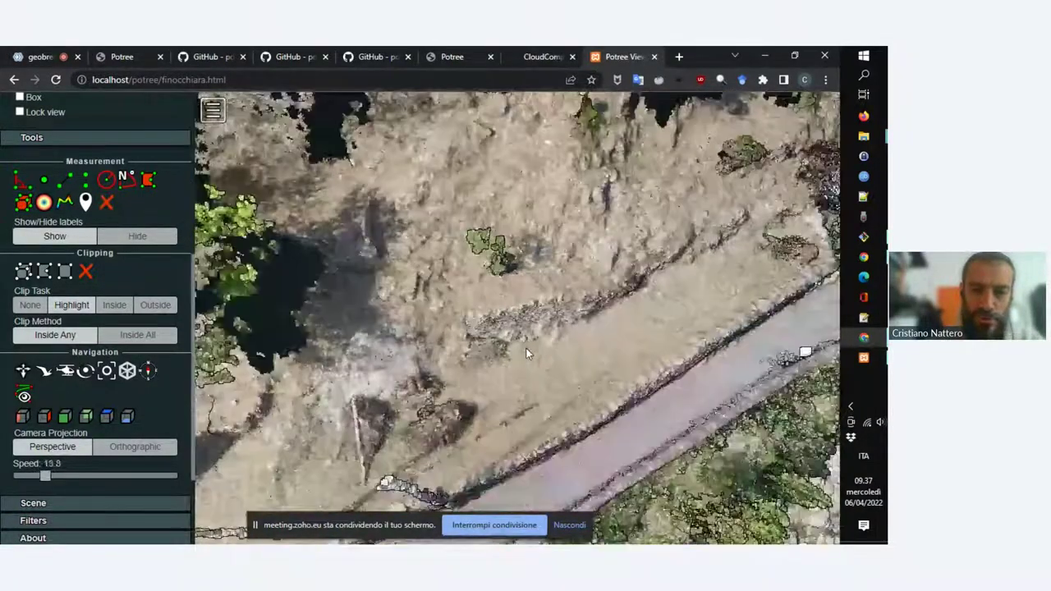
pyautogui.scroll(-3, 526, 345)
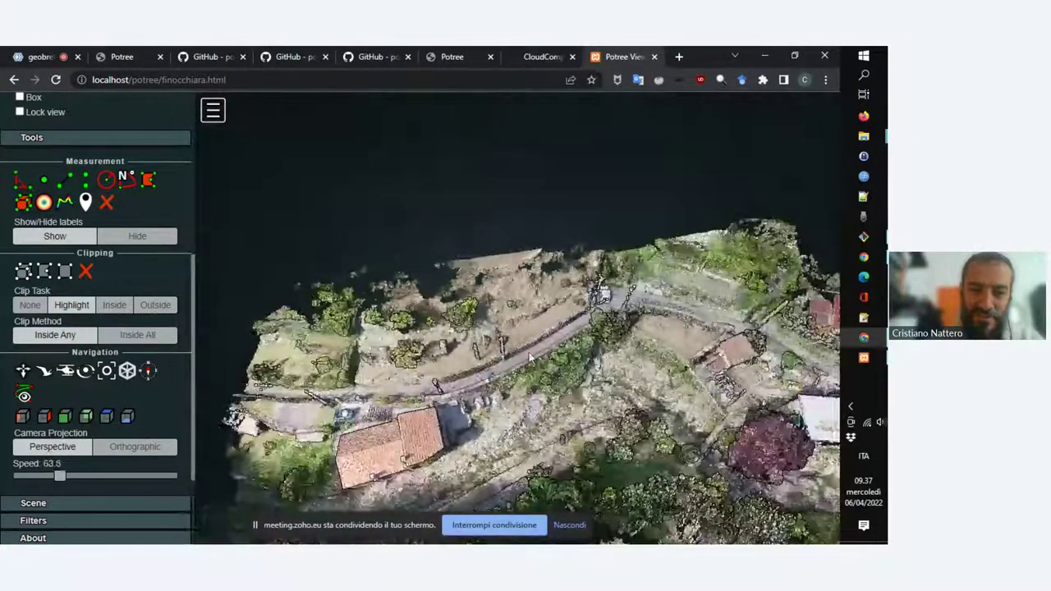
# Draw a height profile from the green terrace above the road down across the slope to the vegetation along its lower edge
pyautogui.moveTo(526, 346)
pyautogui.mouseDown()
pyautogui.moveTo(492, 271)
pyautogui.moveTo(519, 332)
pyautogui.mouseUp()
pyautogui.scroll(-5, 519, 338)
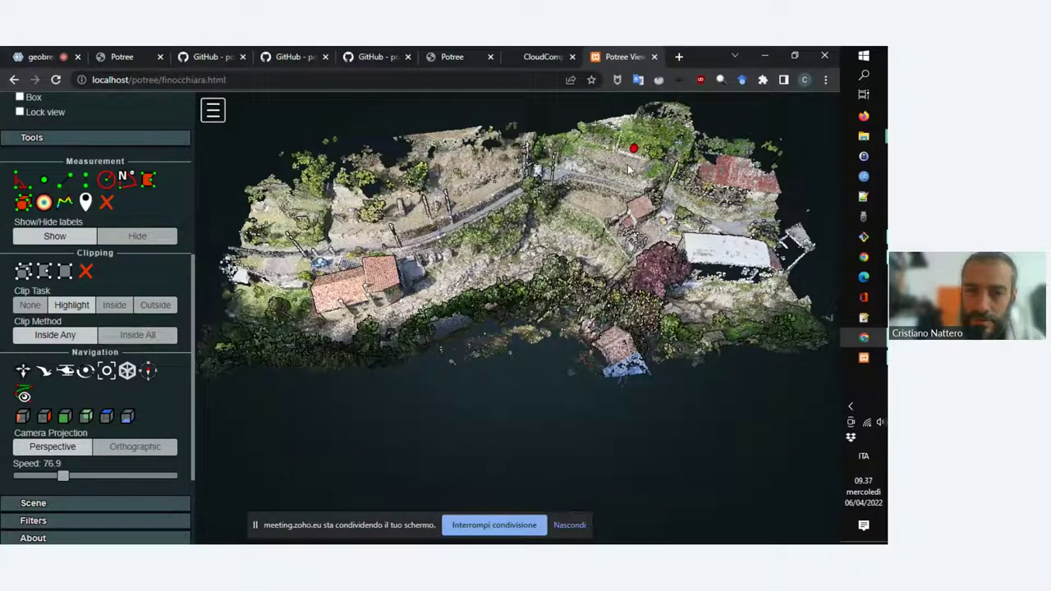
pyautogui.scroll(3, 649, 156)
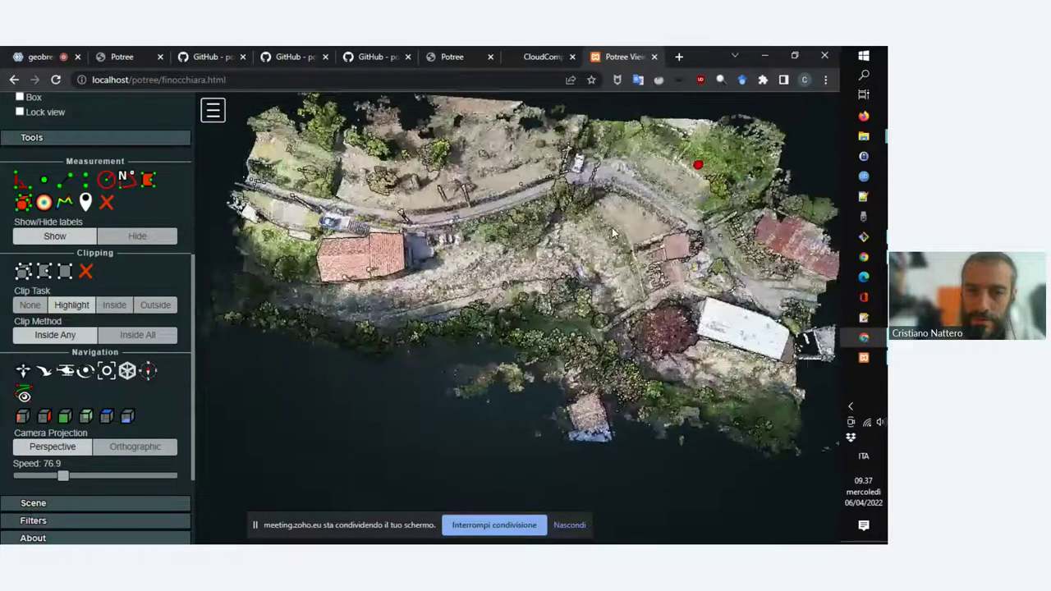
pyautogui.click(697, 167)
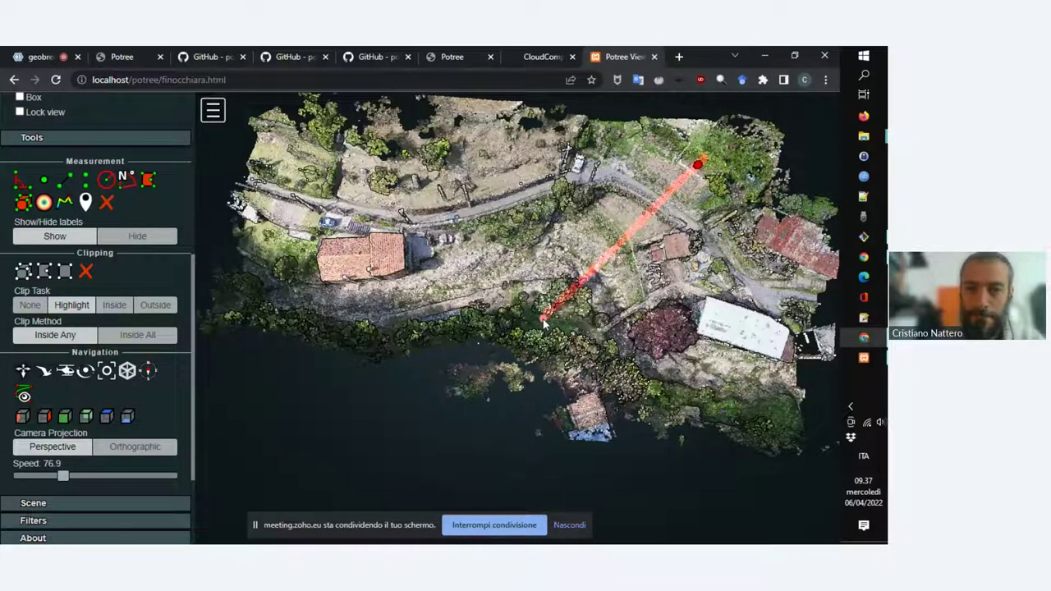
pyautogui.moveTo(681, 305); pyautogui.dragTo(651, 239, button='right')
pyautogui.moveTo(648, 245); pyautogui.dragTo(625, 267)
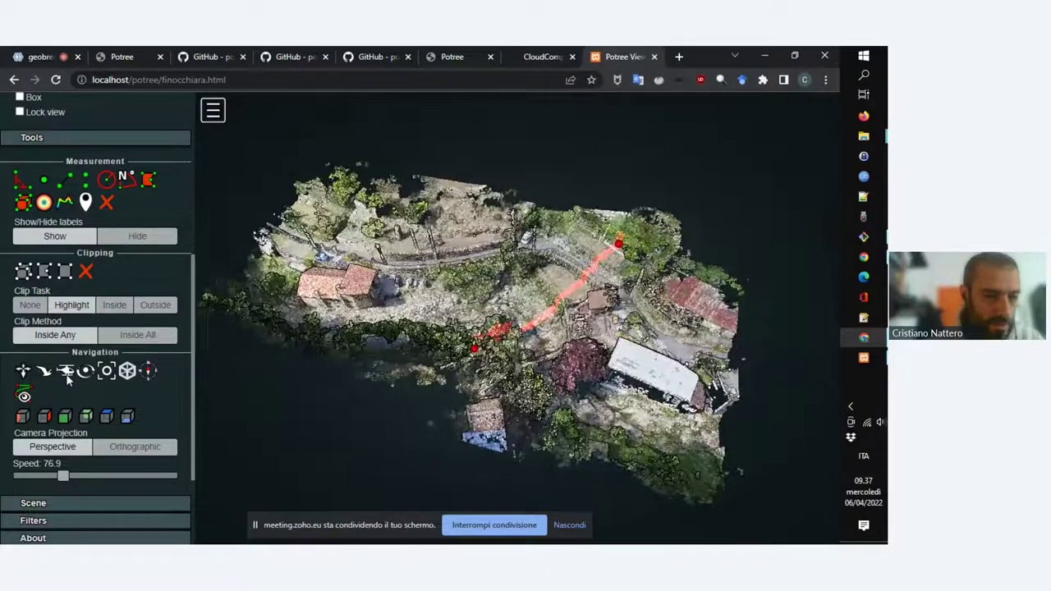
# Show the 2D height profile of the drawn section and inspect a point on its stepped slope
pyautogui.scroll(-2, 93, 345)
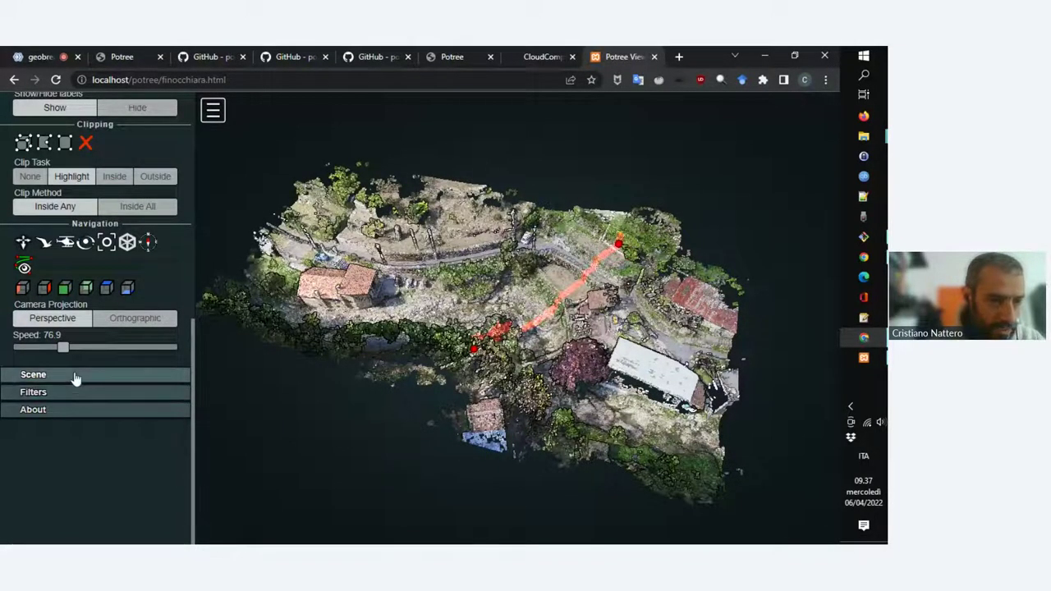
pyautogui.click(73, 377)
pyautogui.scroll(-4, 97, 348)
pyautogui.scroll(-1, 98, 352)
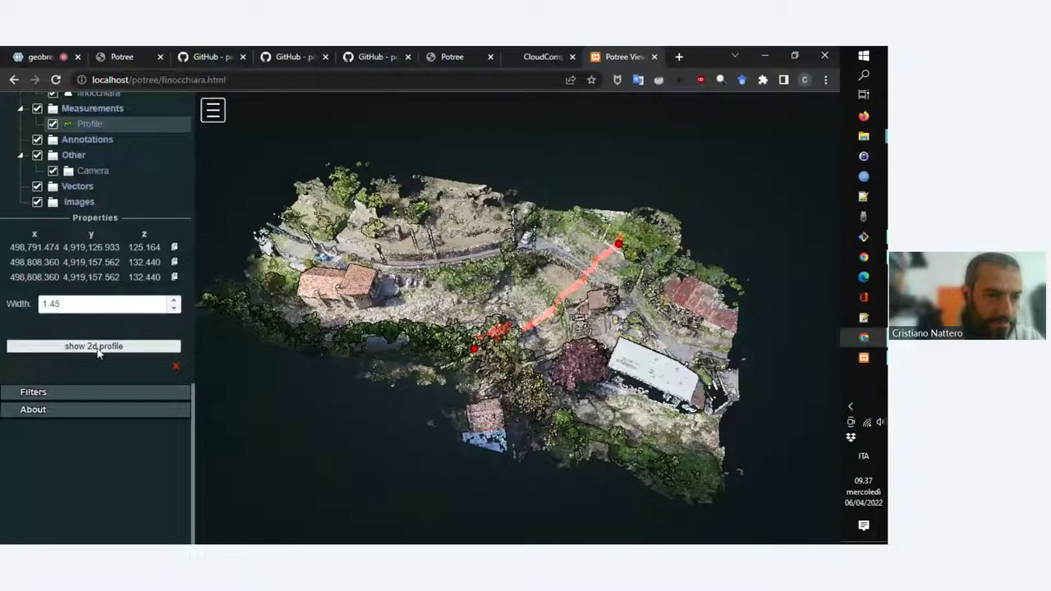
pyautogui.click(81, 348)
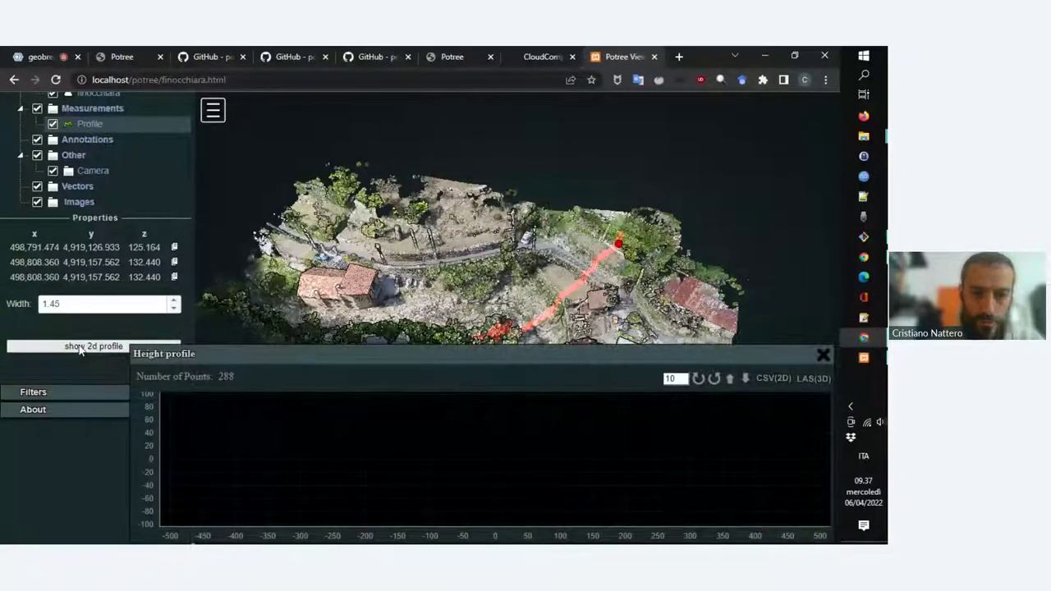
pyautogui.moveTo(657, 285); pyautogui.dragTo(765, 154)
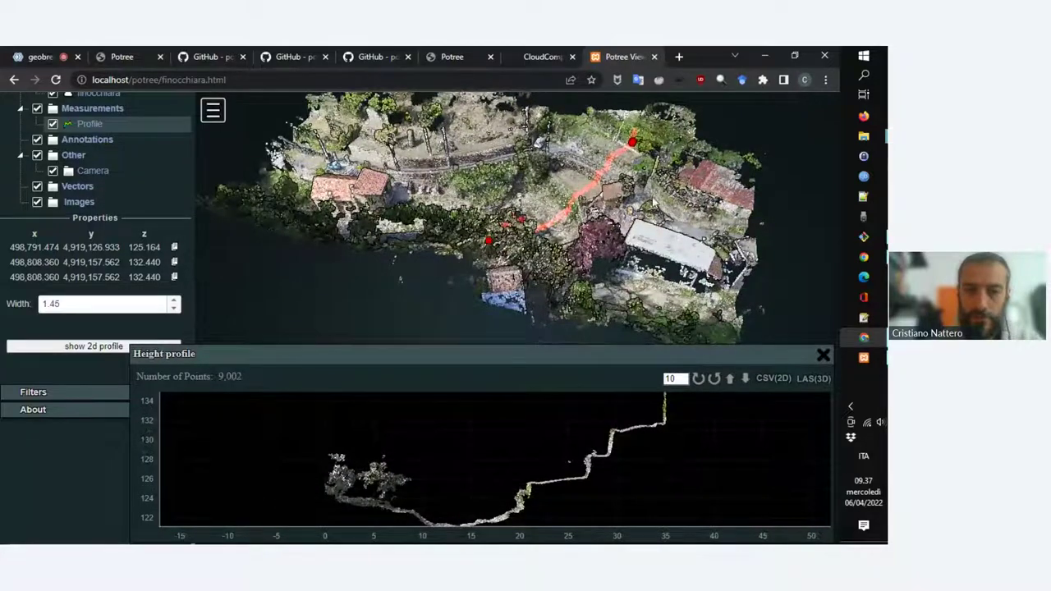
pyautogui.moveTo(619, 433)
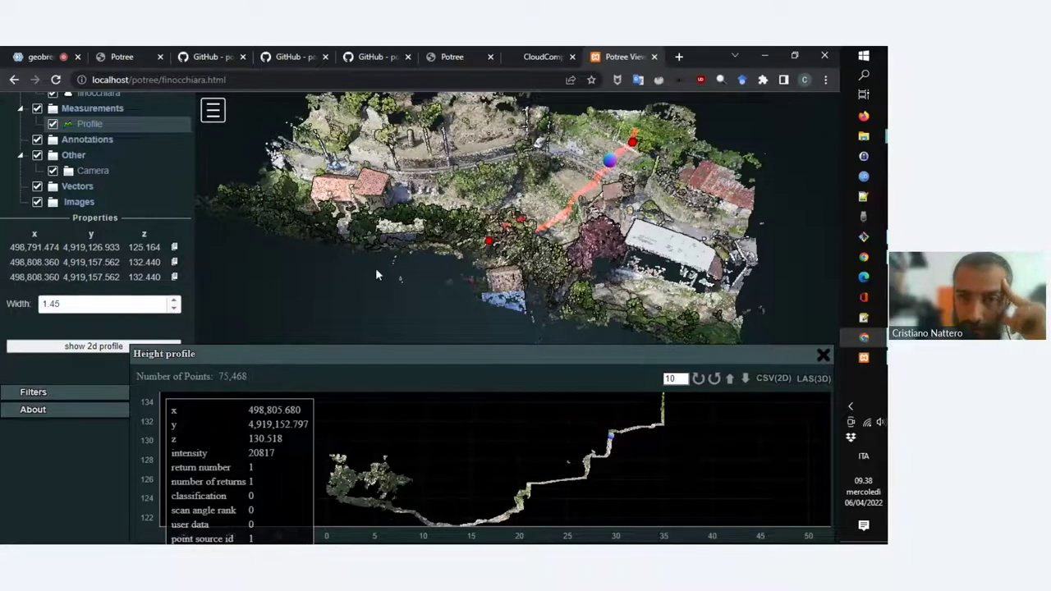
# Try widths of 5, 0.1 and 3 for the height profile
pyautogui.doubleClick(80, 303)
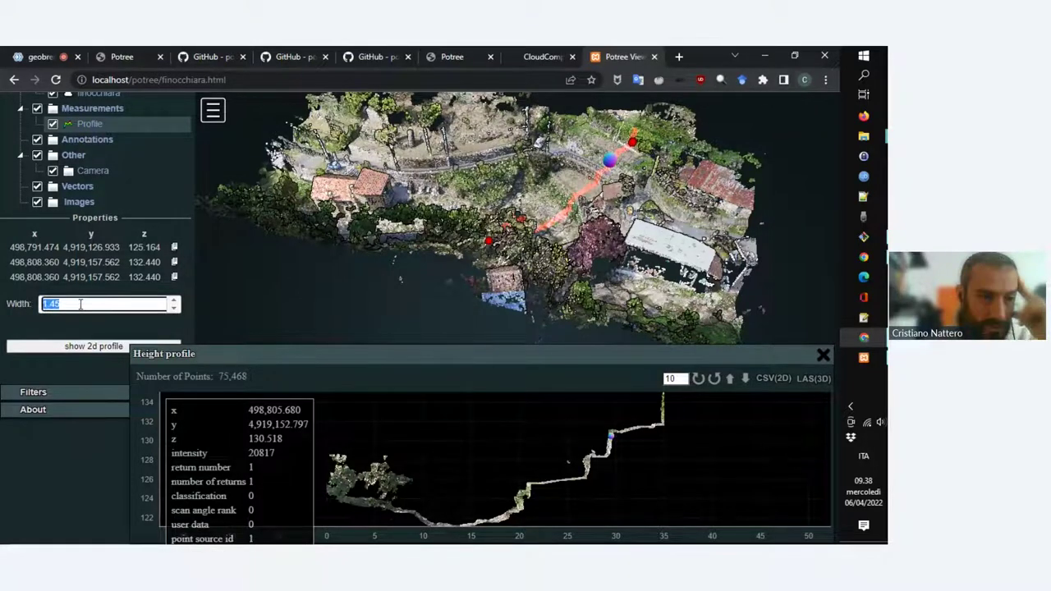
pyautogui.write('5')
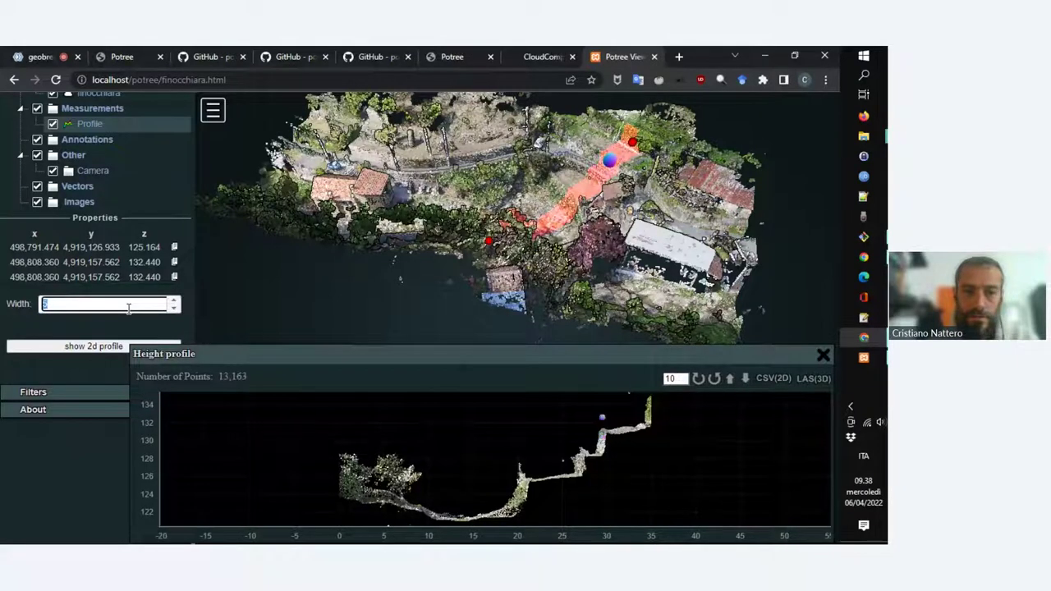
pyautogui.write('0.1')
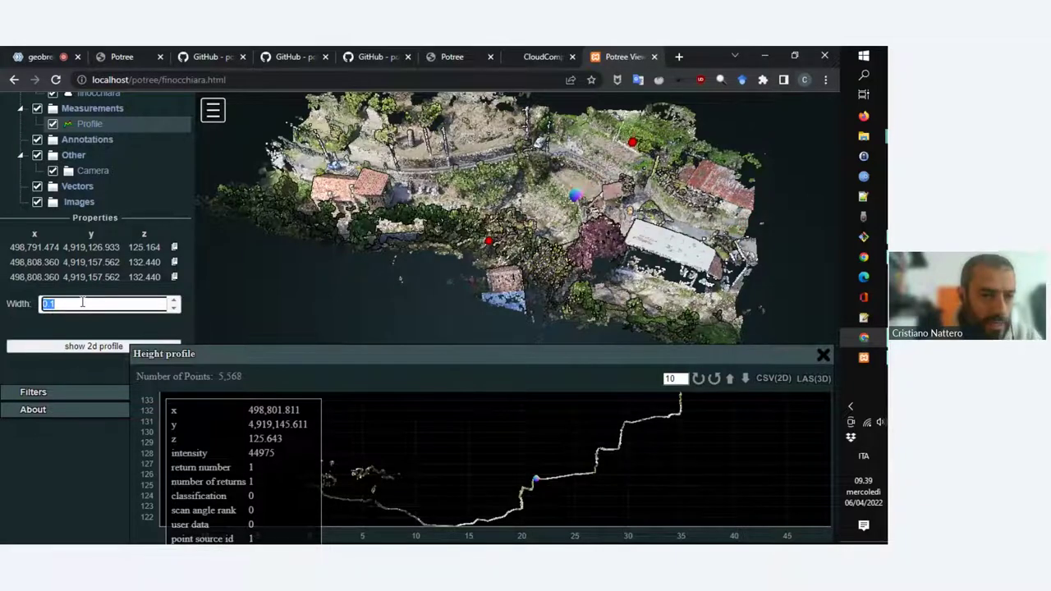
pyautogui.write('3')
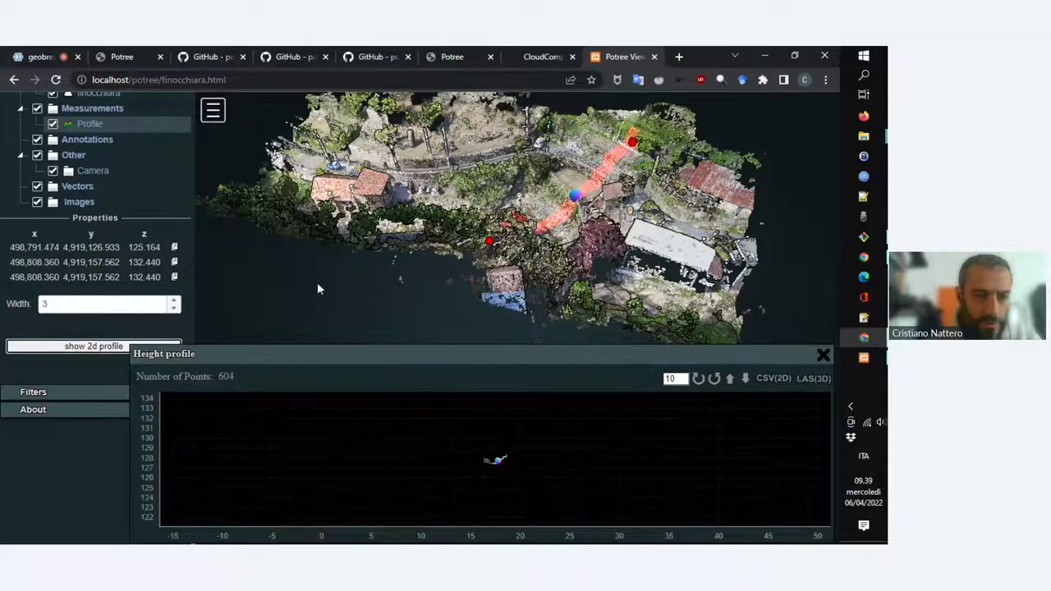
# Set the height profile's width to 2
pyautogui.doubleClick(58, 305)
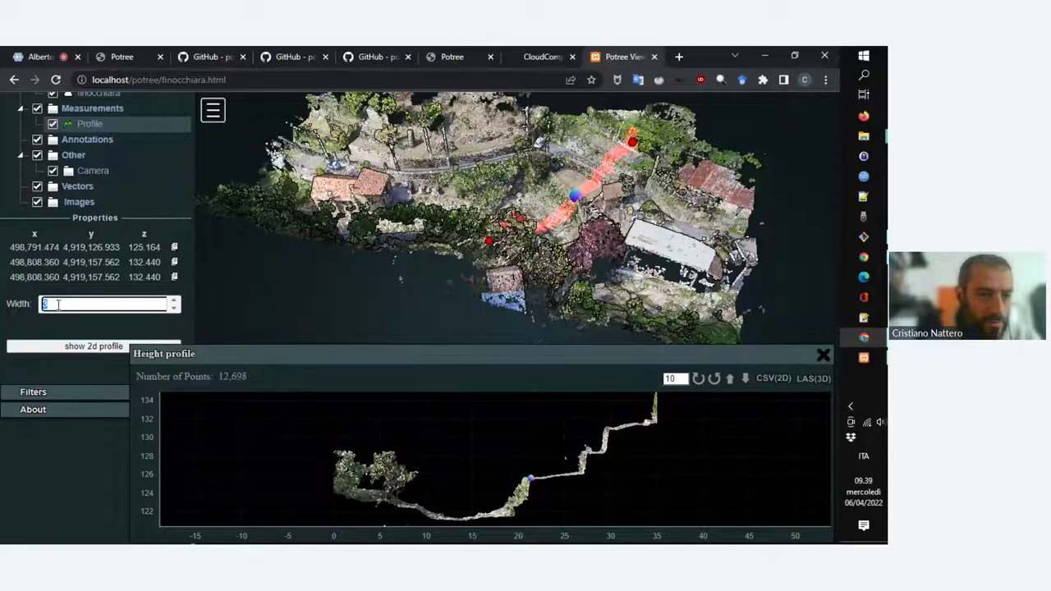
pyautogui.write('2')
pyautogui.press('Tab')
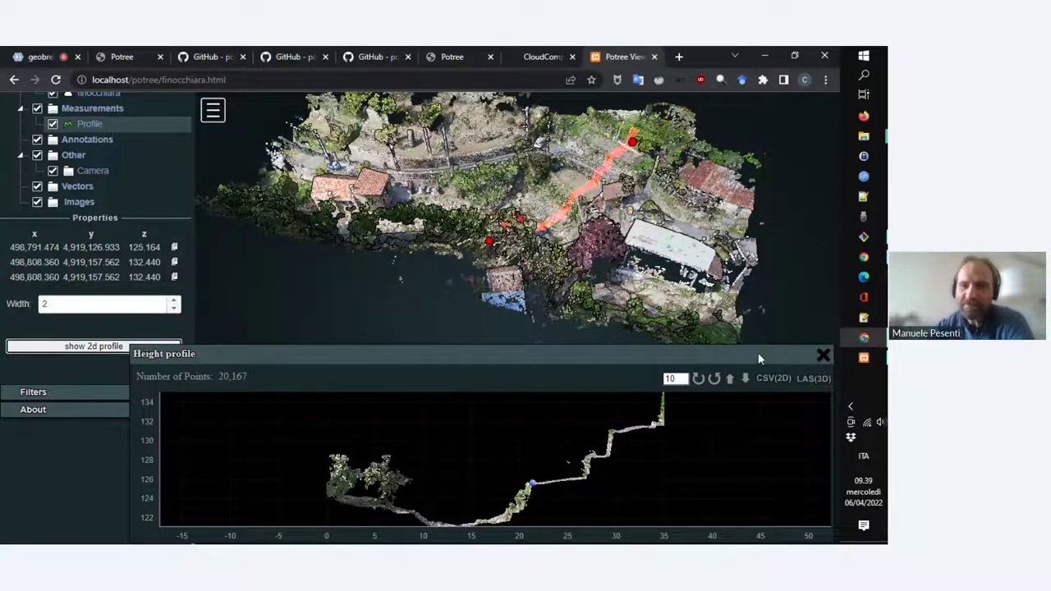
# Move the profile's overlapping point from the upper terrace to the vegetated slope below the road, bending the section line
pyautogui.scroll(5, 92, 243)
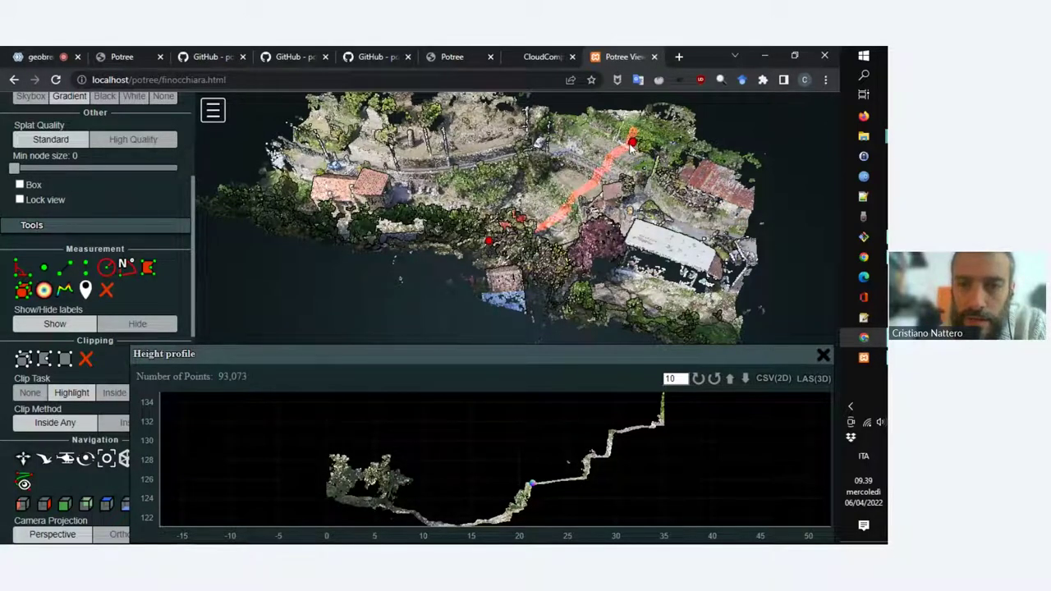
pyautogui.moveTo(629, 146)
pyautogui.mouseDown()
pyautogui.moveTo(577, 149)
pyautogui.moveTo(525, 135)
pyautogui.mouseUp()
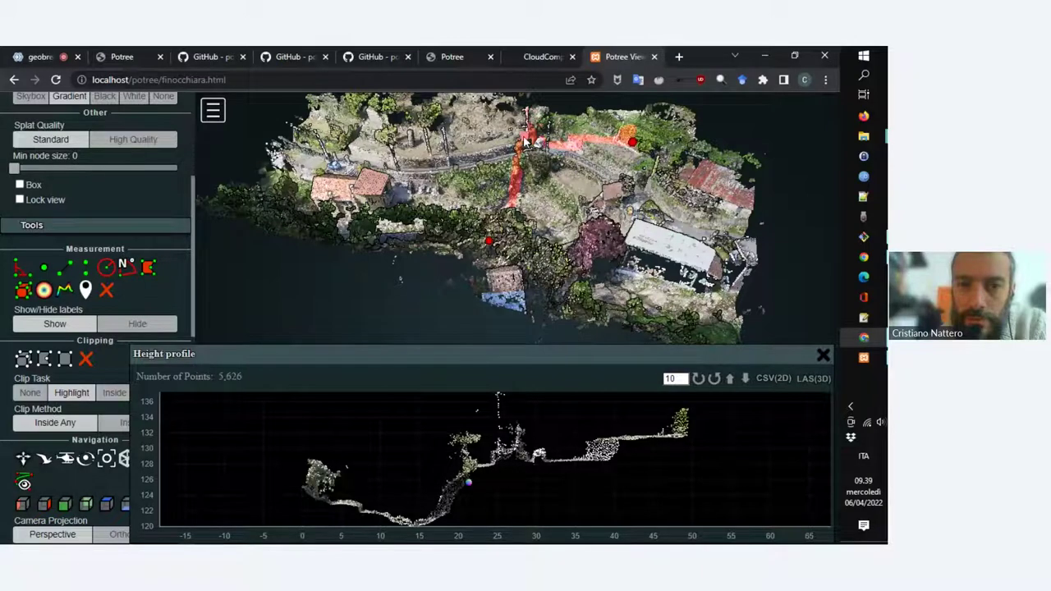
pyautogui.moveTo(525, 136)
pyautogui.mouseDown()
pyautogui.moveTo(465, 190)
pyautogui.moveTo(457, 186)
pyautogui.mouseUp()
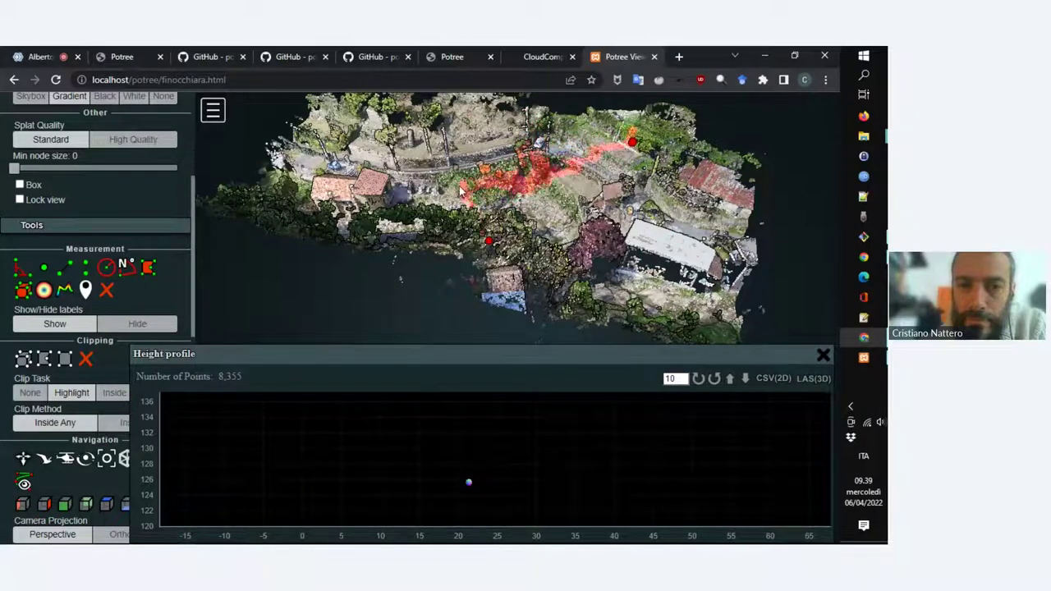
# Adjust the profile's upper end point on the green terrace and move its middle point onto the white-roofed building, then inspect a point on the profile
pyautogui.moveTo(624, 146); pyautogui.dragTo(631, 150)
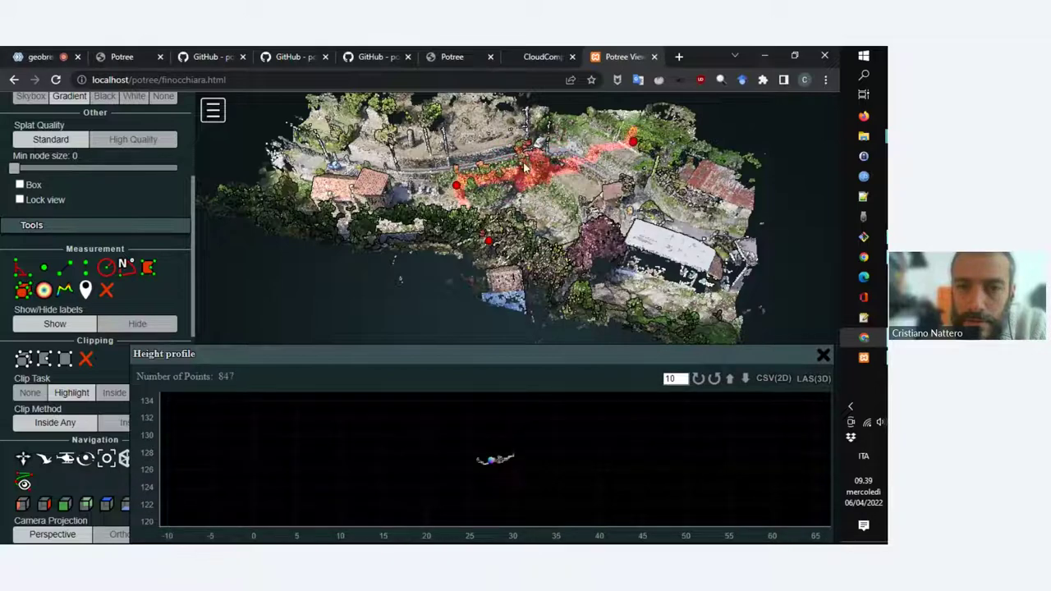
pyautogui.moveTo(629, 145); pyautogui.dragTo(615, 141)
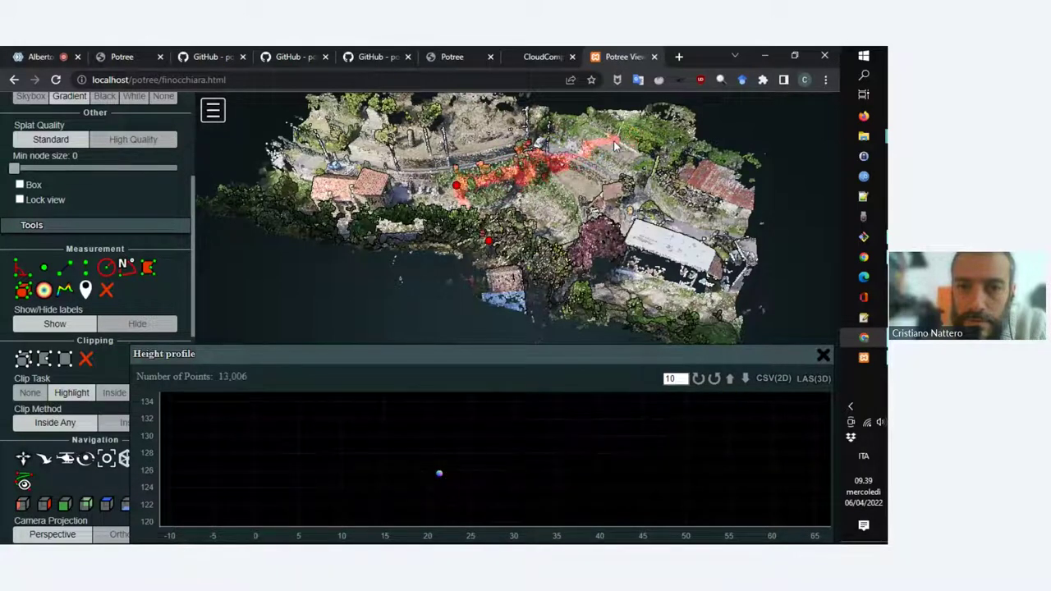
pyautogui.moveTo(459, 189); pyautogui.dragTo(664, 239)
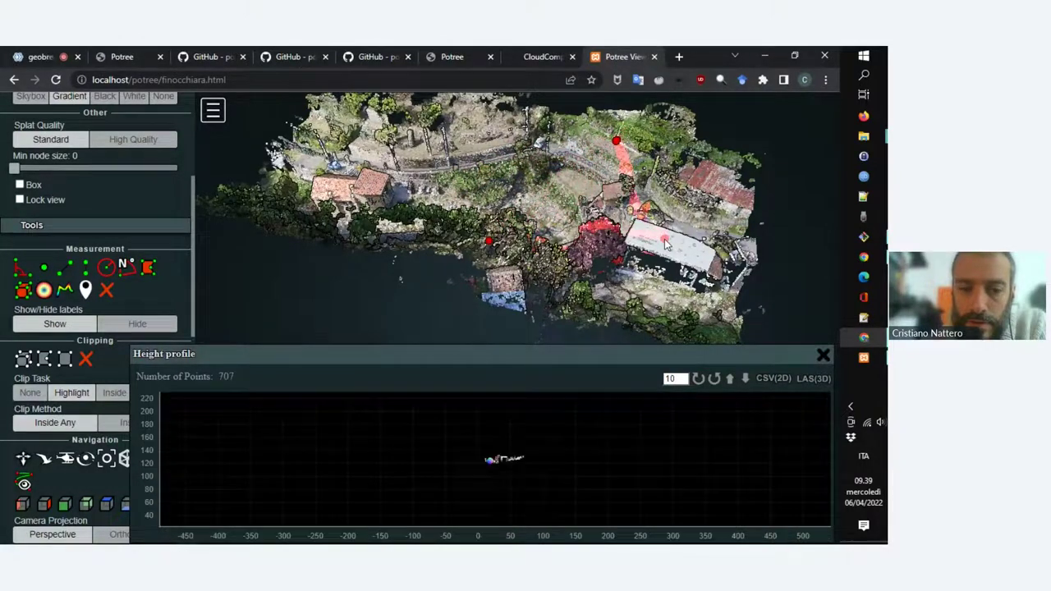
pyautogui.moveTo(371, 481)
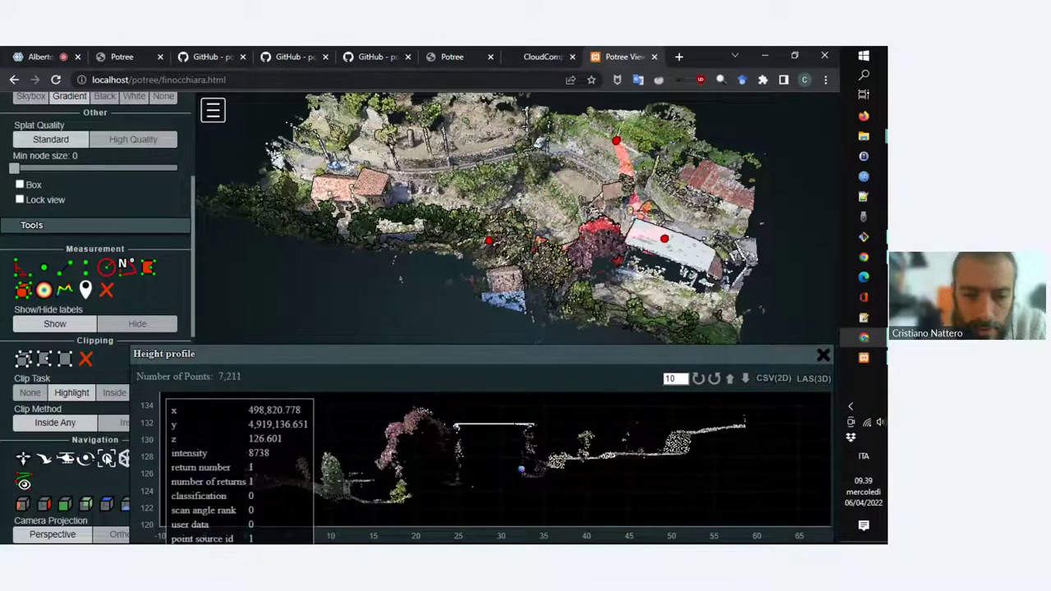
# Set the height profile's width to 1.5 and inspect a point on the 2D profile
pyautogui.scroll(-4, 138, 172)
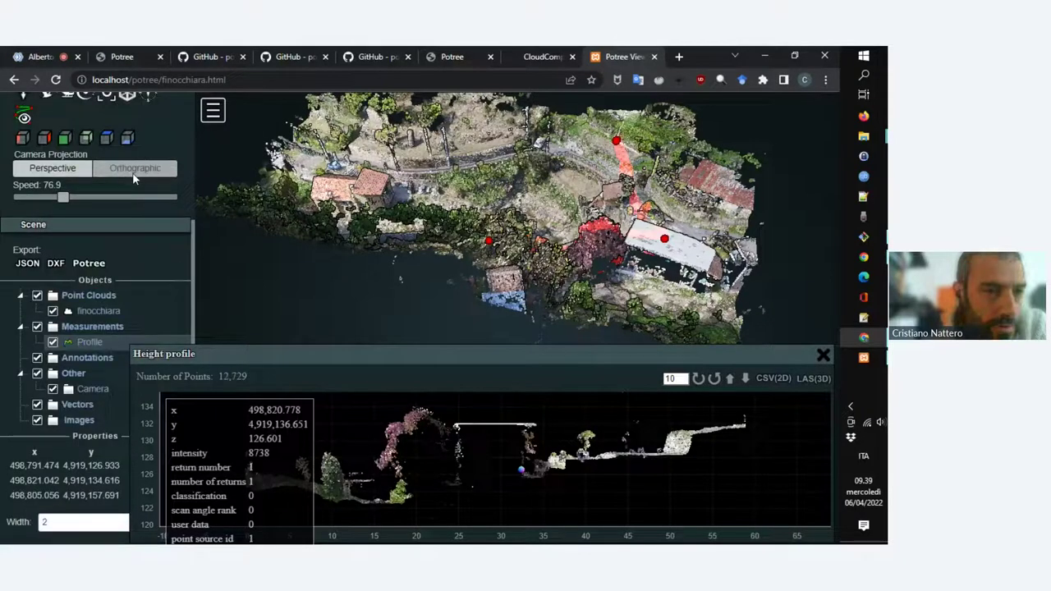
pyautogui.scroll(-3, 99, 238)
pyautogui.doubleClick(66, 301)
pyautogui.write('1.5')
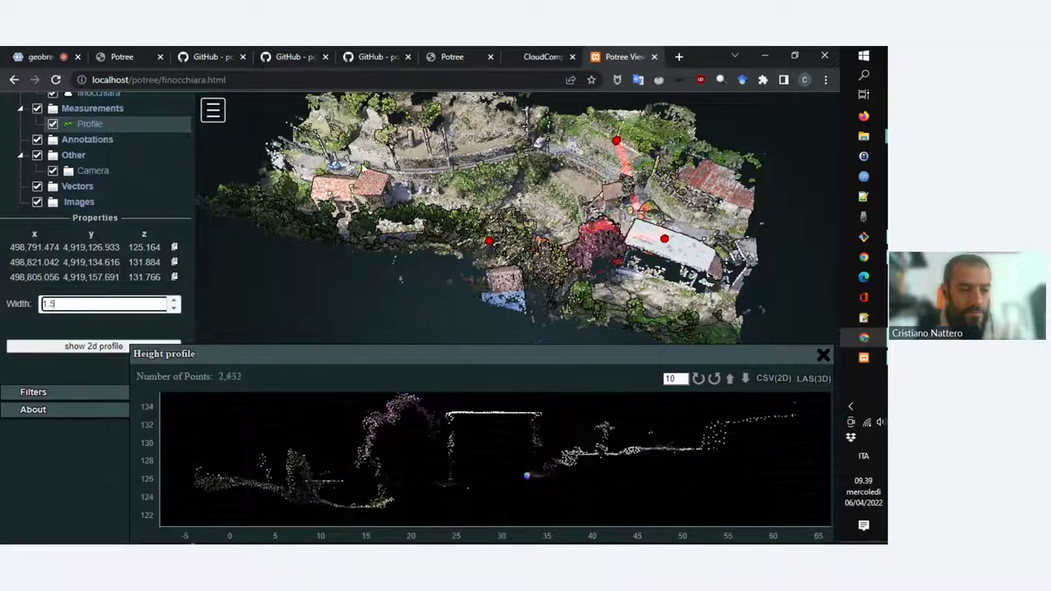
pyautogui.moveTo(587, 462)
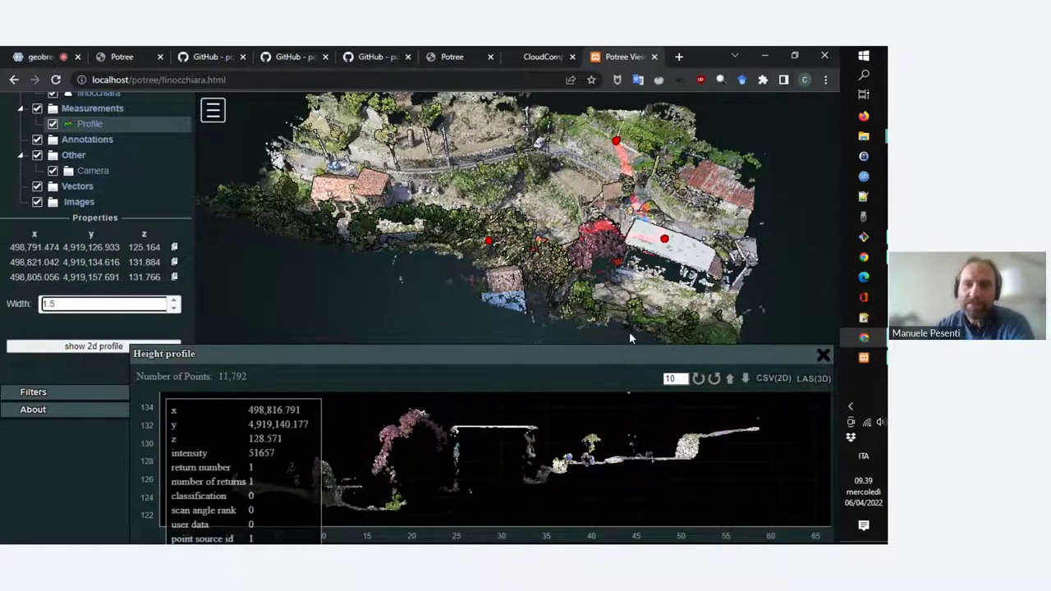
# Reroute the profile's three points along the road, from the red-roofed house through the bend to just above the white-roofed building
pyautogui.moveTo(617, 144); pyautogui.dragTo(549, 156)
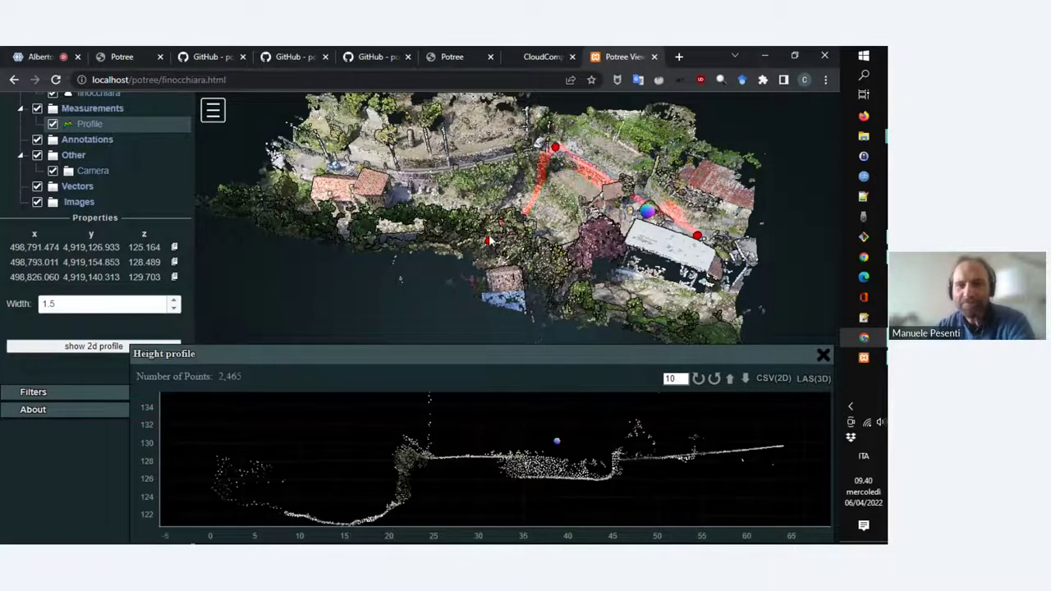
pyautogui.moveTo(488, 241); pyautogui.dragTo(420, 173)
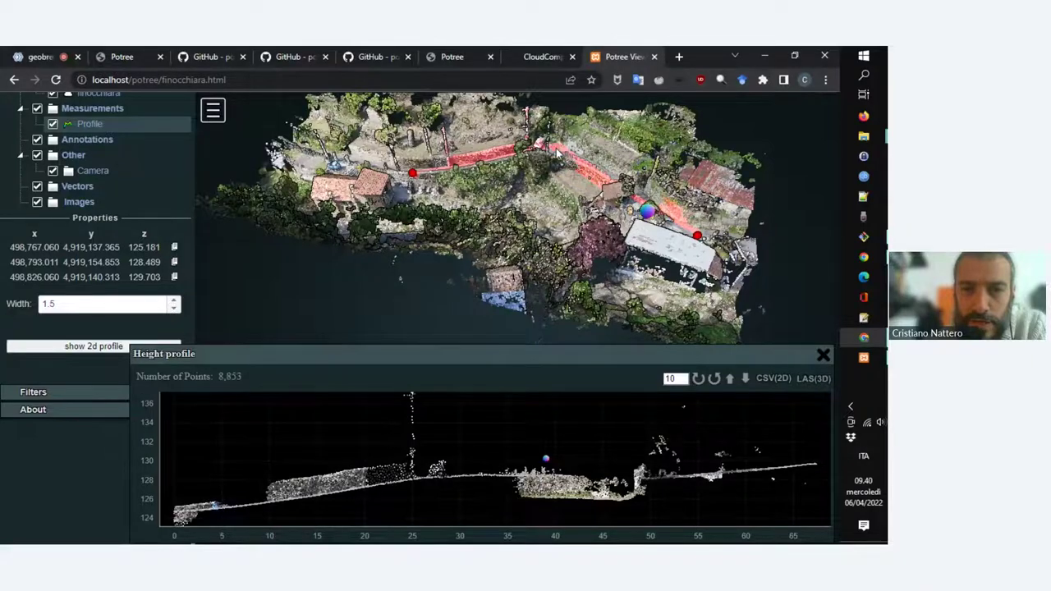
pyautogui.moveTo(556, 149); pyautogui.dragTo(558, 149)
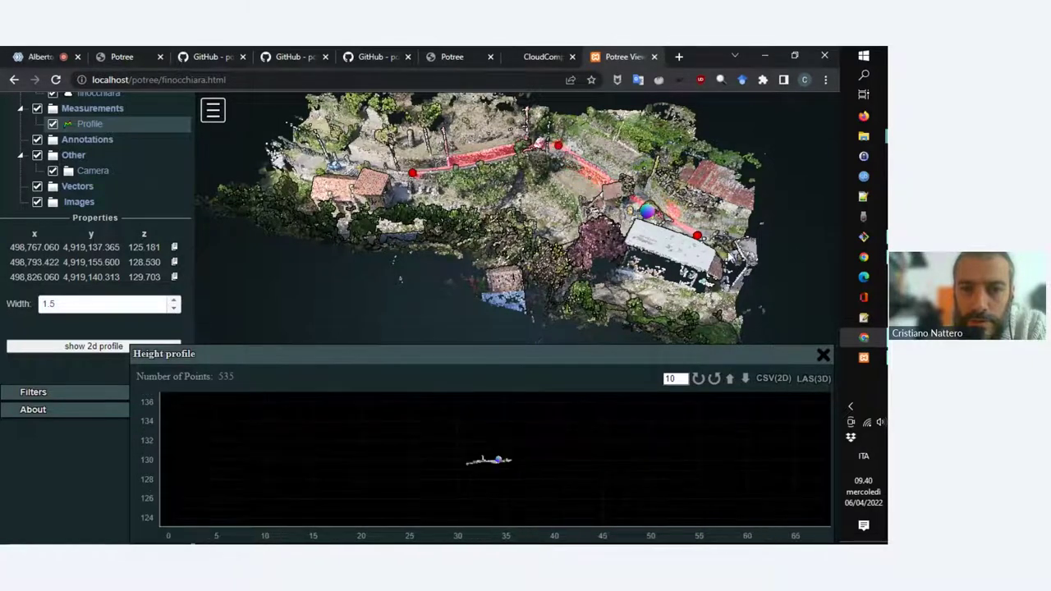
pyautogui.moveTo(699, 237); pyautogui.dragTo(703, 238)
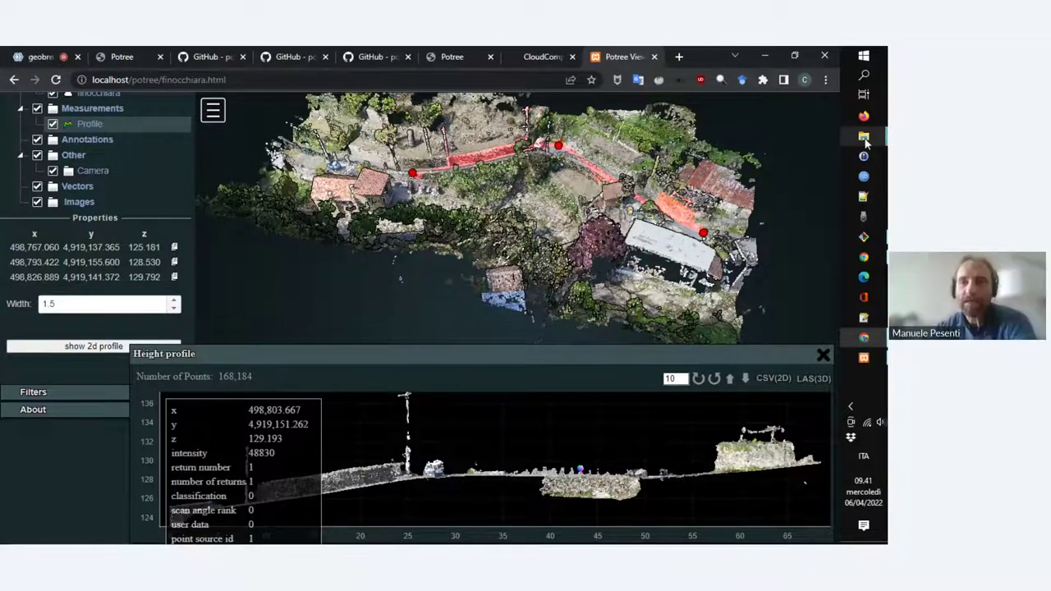
# Switch to the htdocs folder in File Explorer and open finocchiara.html from its potree folder in Notepad++
pyautogui.moveTo(866, 142)
pyautogui.click(831, 111)
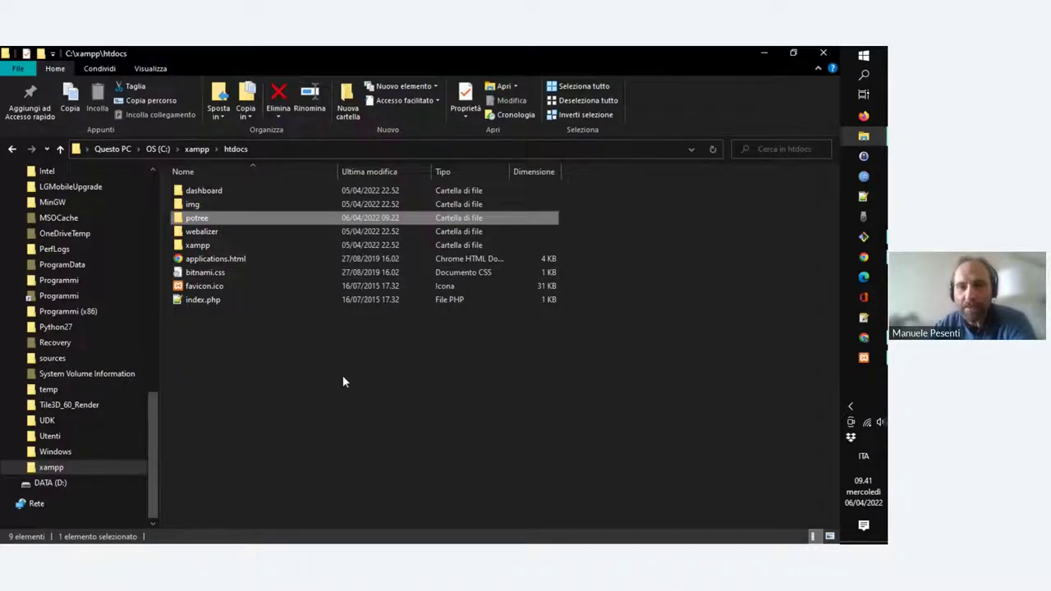
pyautogui.doubleClick(209, 218)
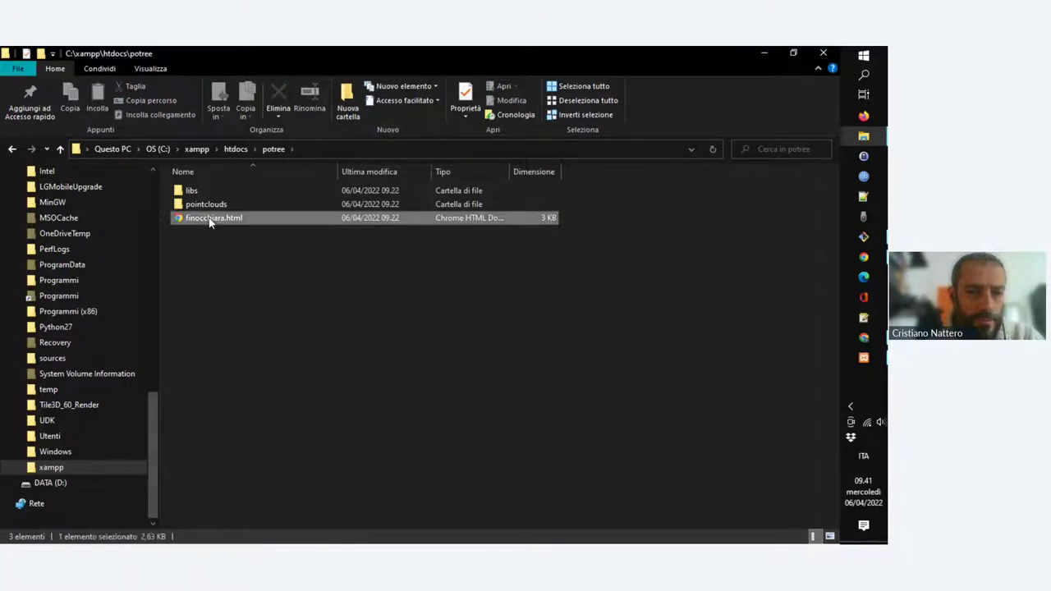
pyautogui.rightClick(210, 222)
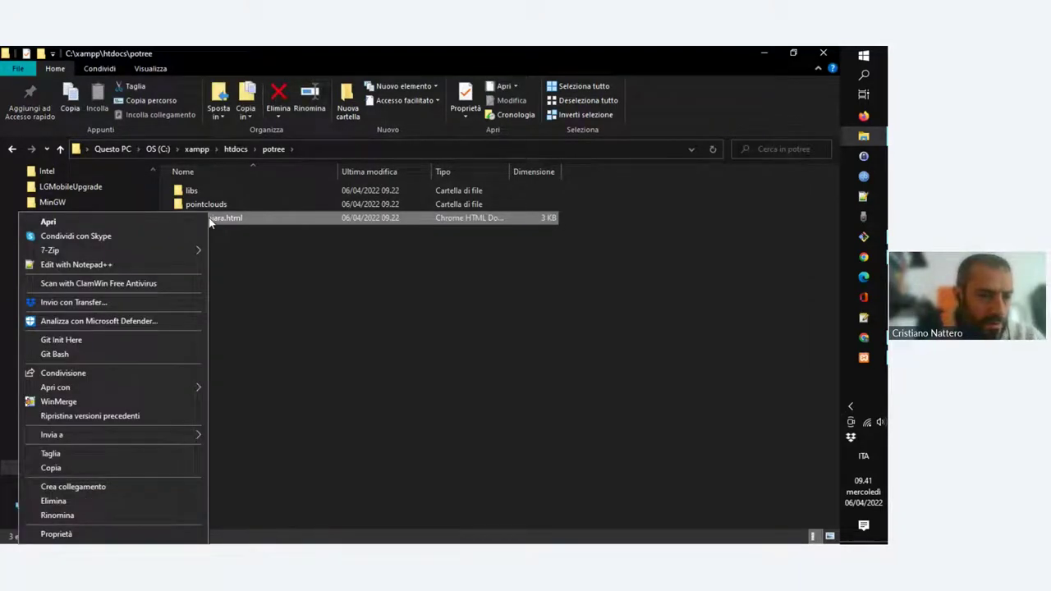
pyautogui.click(179, 264)
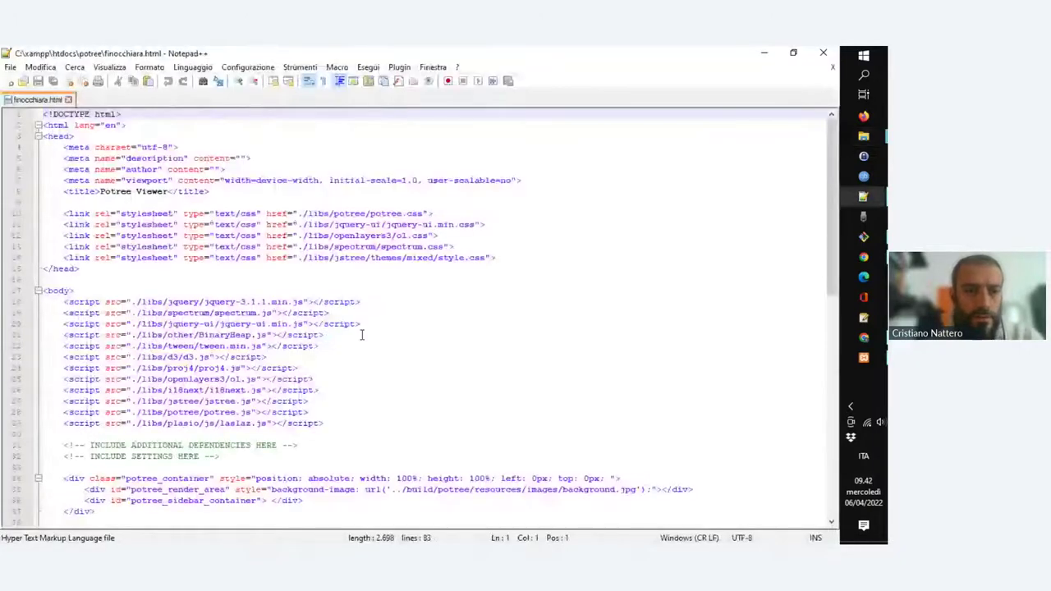
# Review the page's library references, viewer settings and point cloud loading script, and minimize the editor
pyautogui.scroll(-4, 702, 322)
pyautogui.scroll(-11, 701, 322)
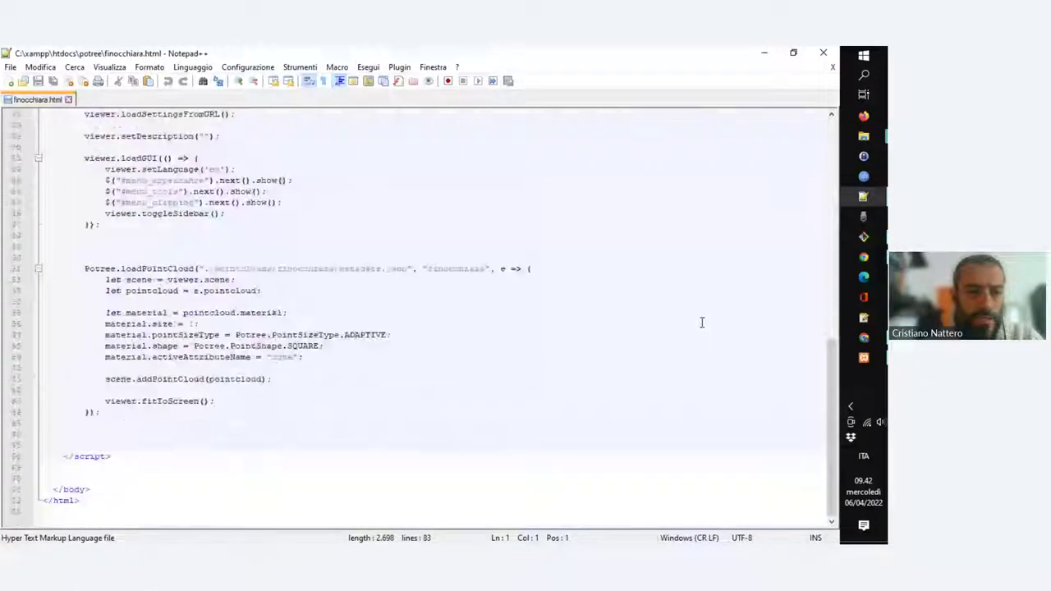
pyautogui.scroll(15, 702, 323)
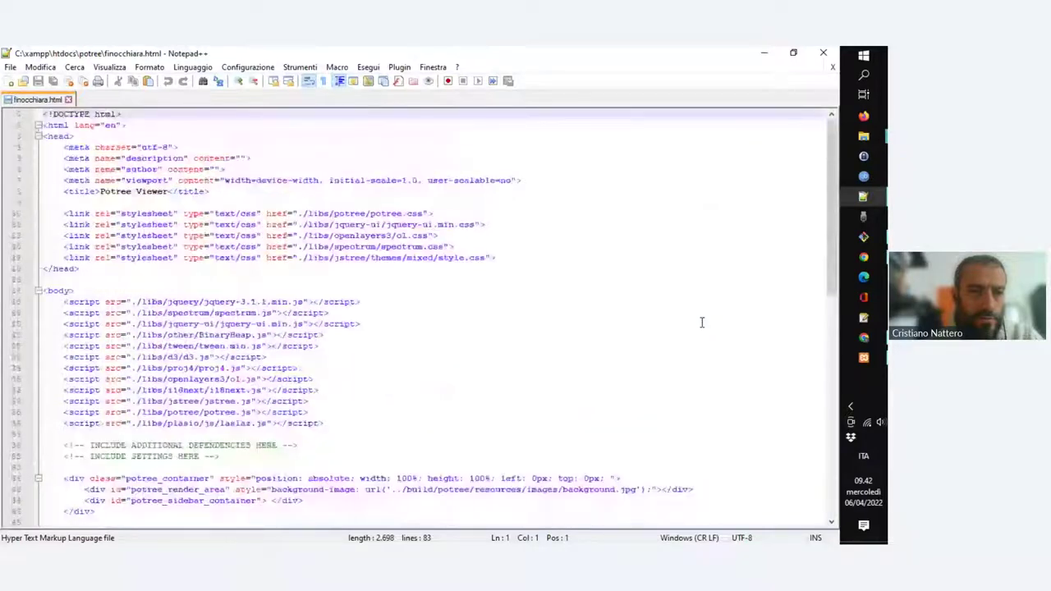
pyautogui.scroll(-7, 702, 323)
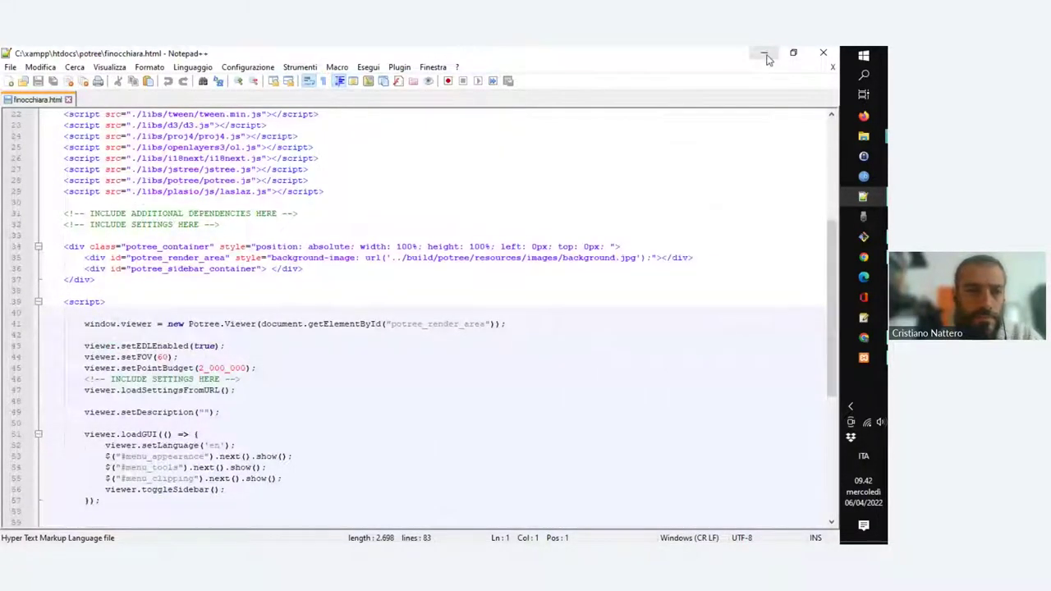
pyautogui.click(765, 56)
# Look into the libs folder, go back to the potree folder and return to the Potree viewer in the browser
pyautogui.doubleClick(188, 190)
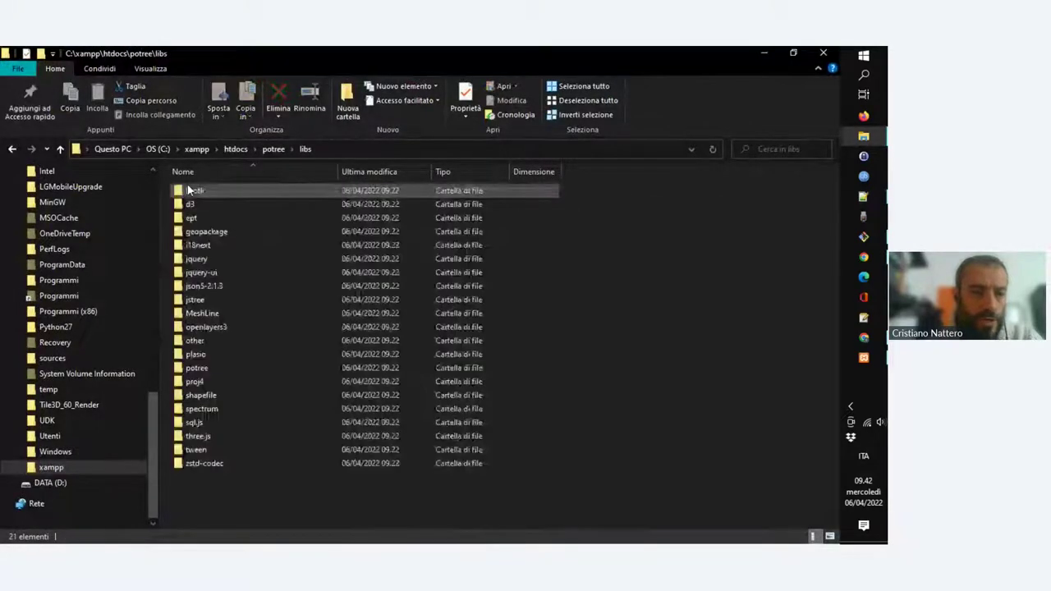
pyautogui.click(274, 149)
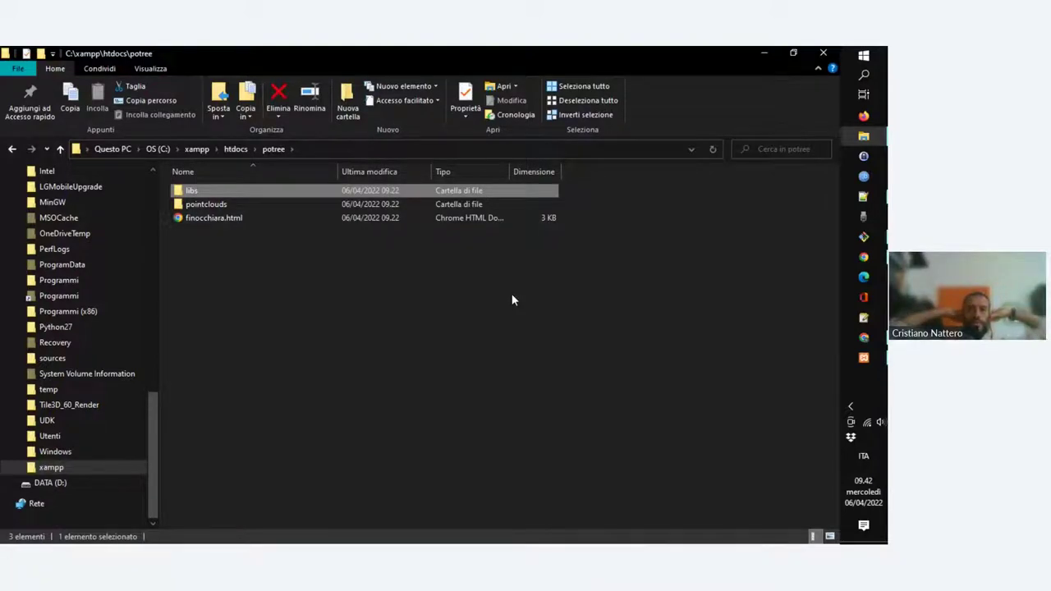
pyautogui.click(764, 52)
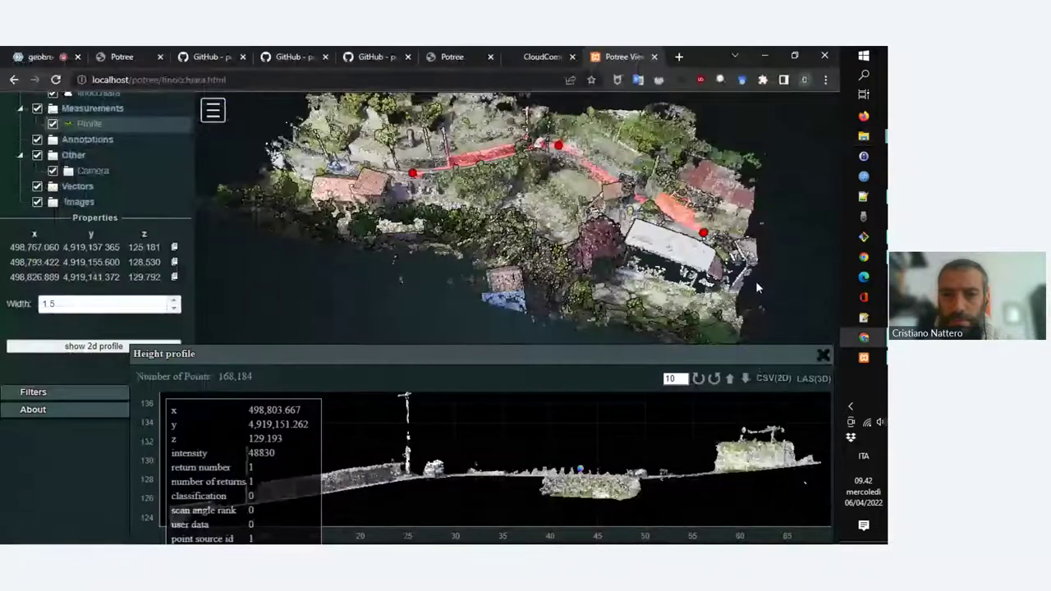
# Close the height profile window and remove all measurements from the point cloud
pyautogui.scroll(10, 95, 217)
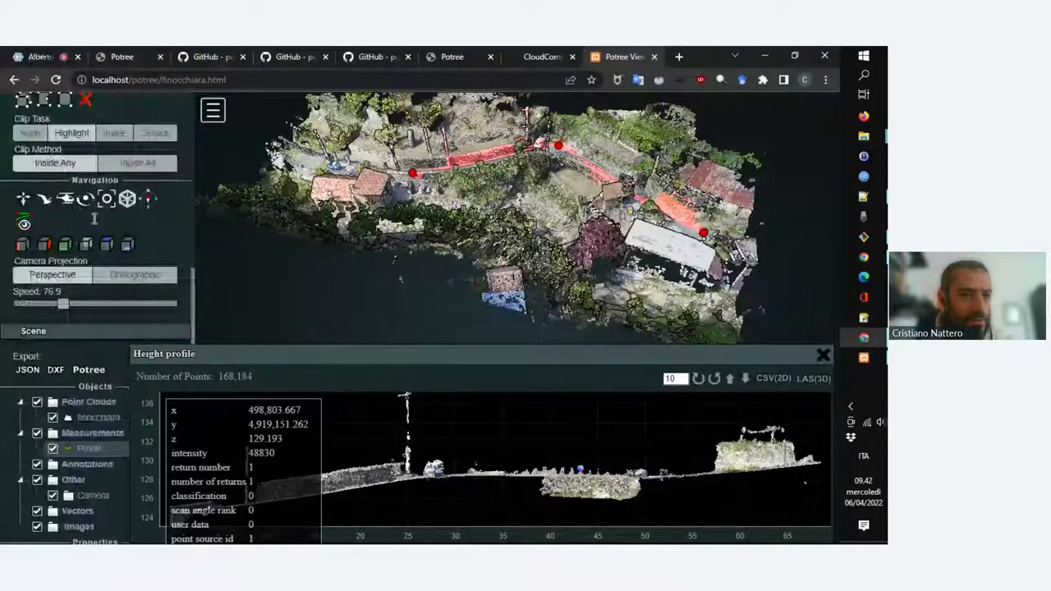
pyautogui.scroll(-4, 65, 328)
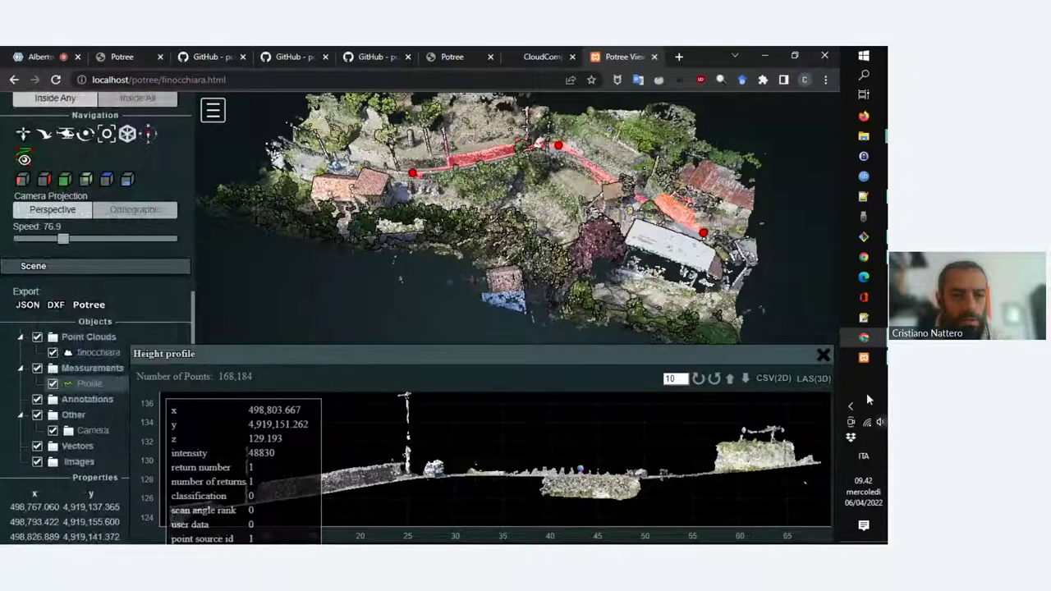
pyautogui.click(823, 354)
pyautogui.scroll(3, 175, 333)
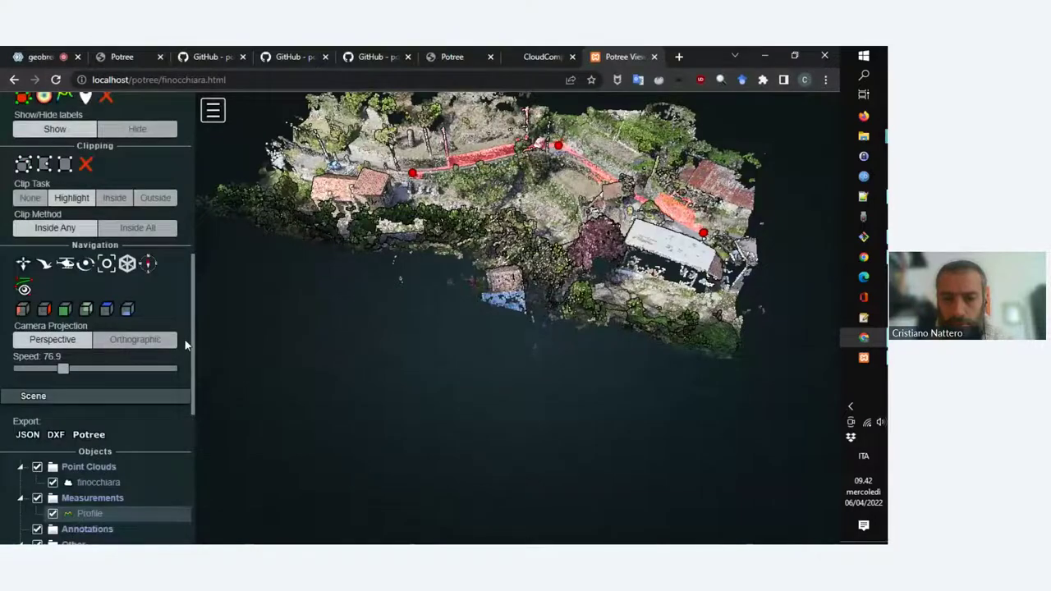
pyautogui.scroll(3, 185, 338)
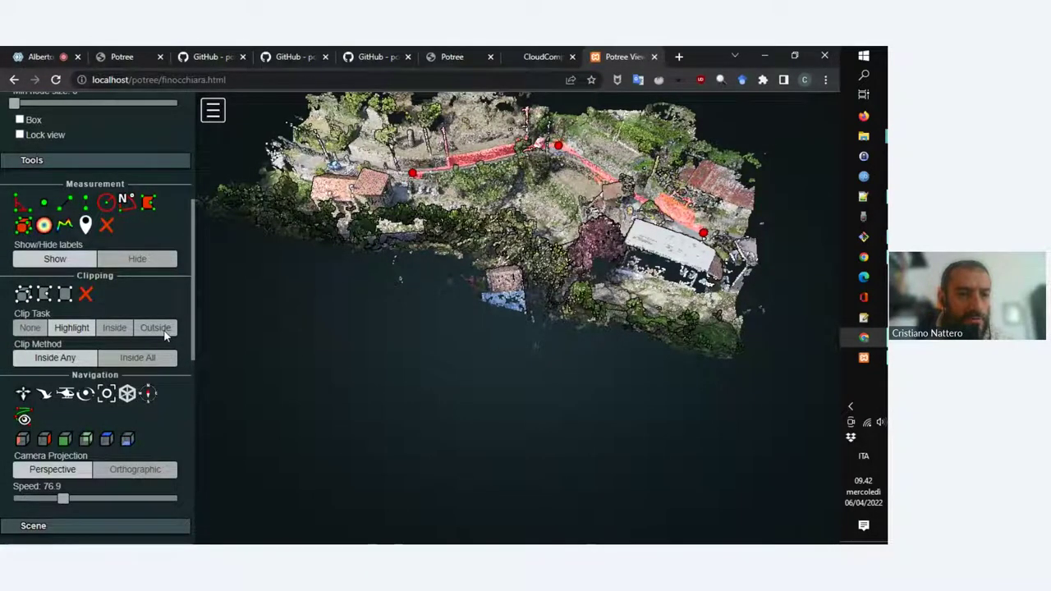
pyautogui.scroll(1, 164, 332)
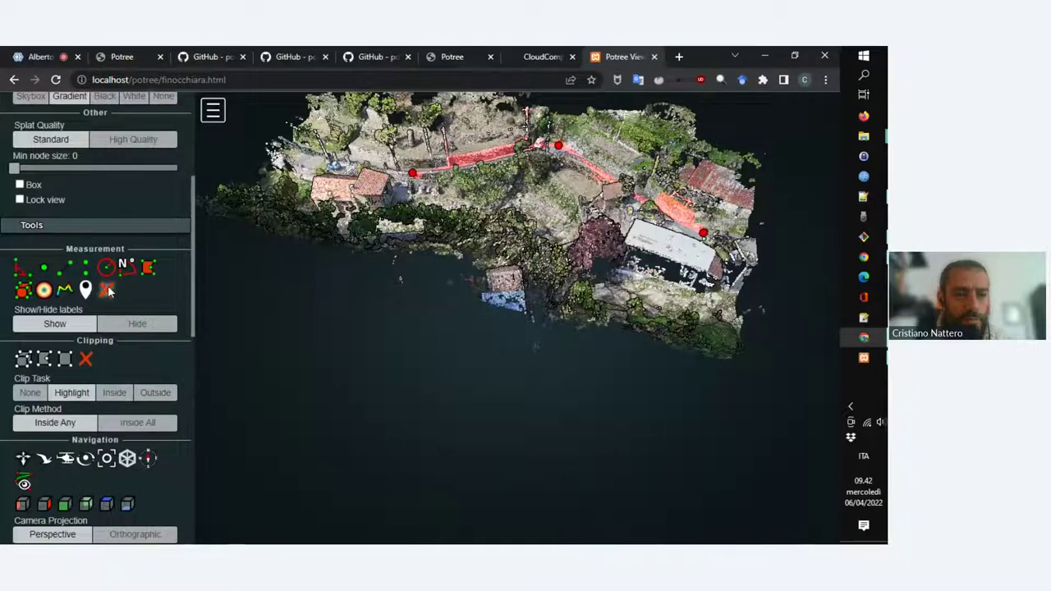
pyautogui.click(108, 288)
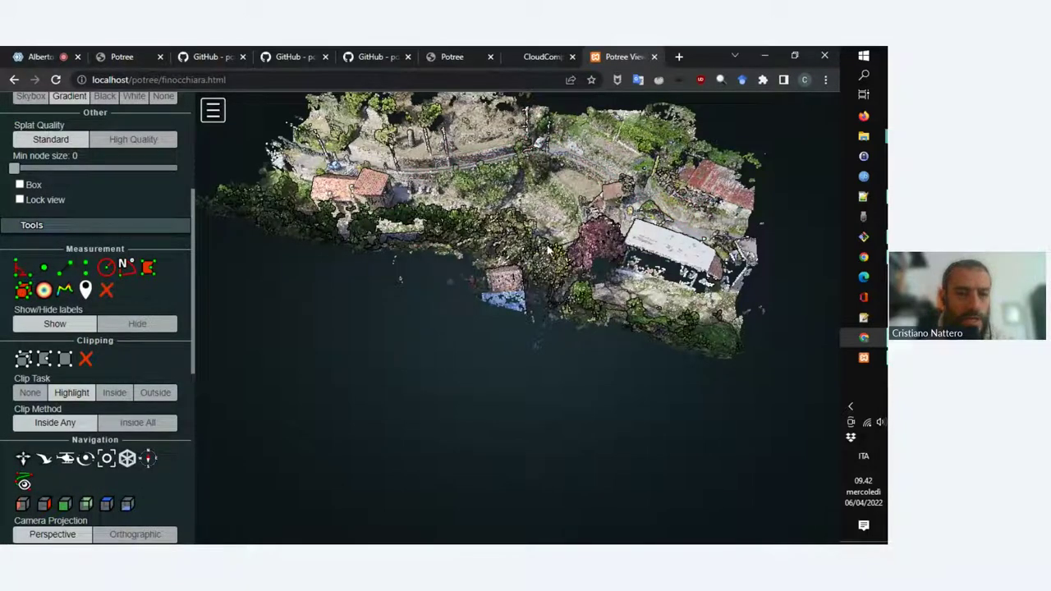
pyautogui.moveTo(548, 250); pyautogui.dragTo(552, 279)
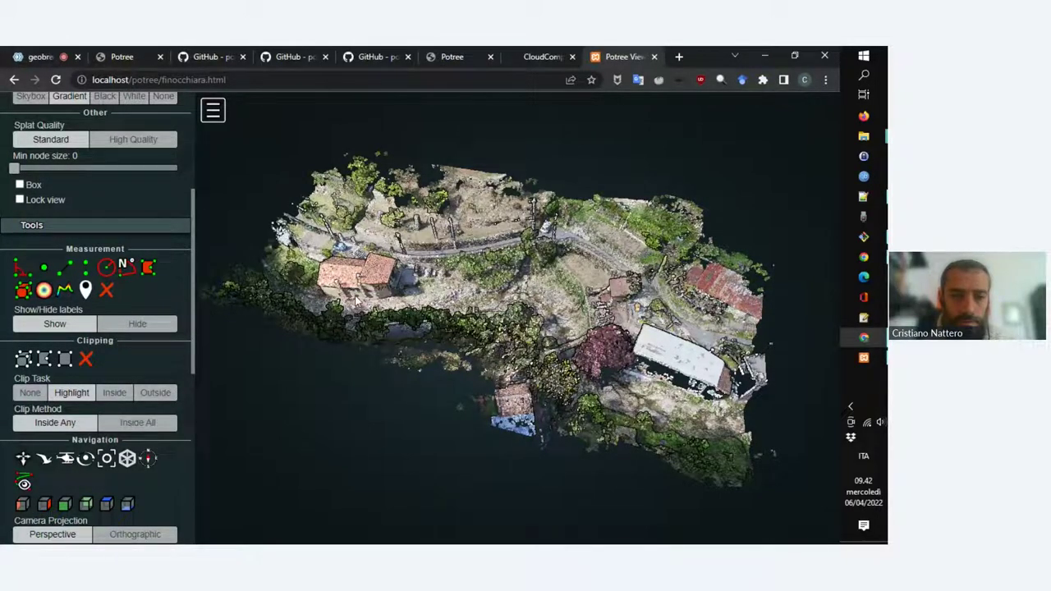
pyautogui.moveTo(355, 299); pyautogui.dragTo(435, 321)
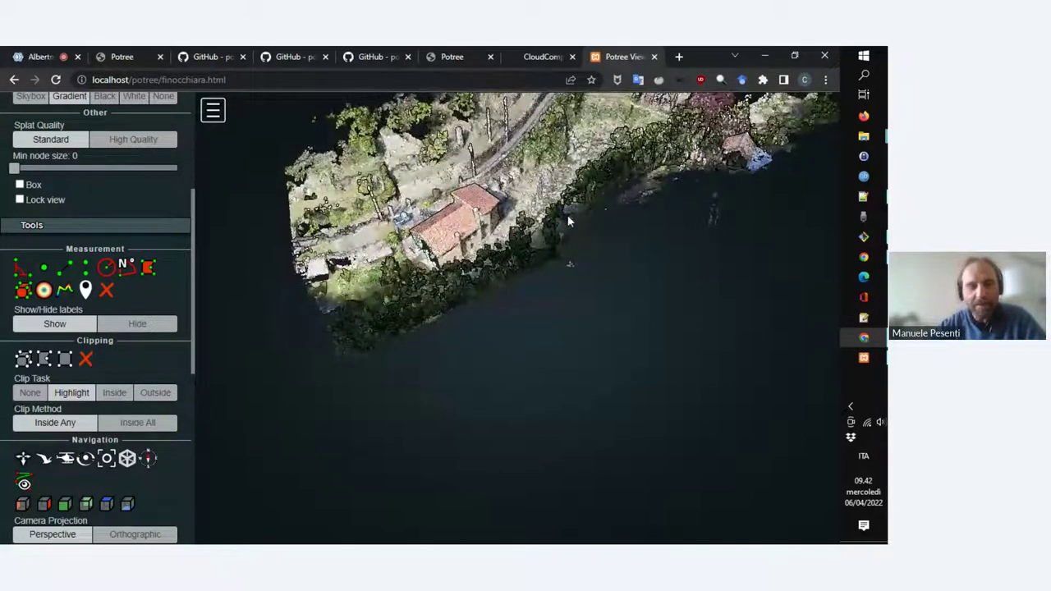
pyautogui.moveTo(567, 221); pyautogui.dragTo(547, 245)
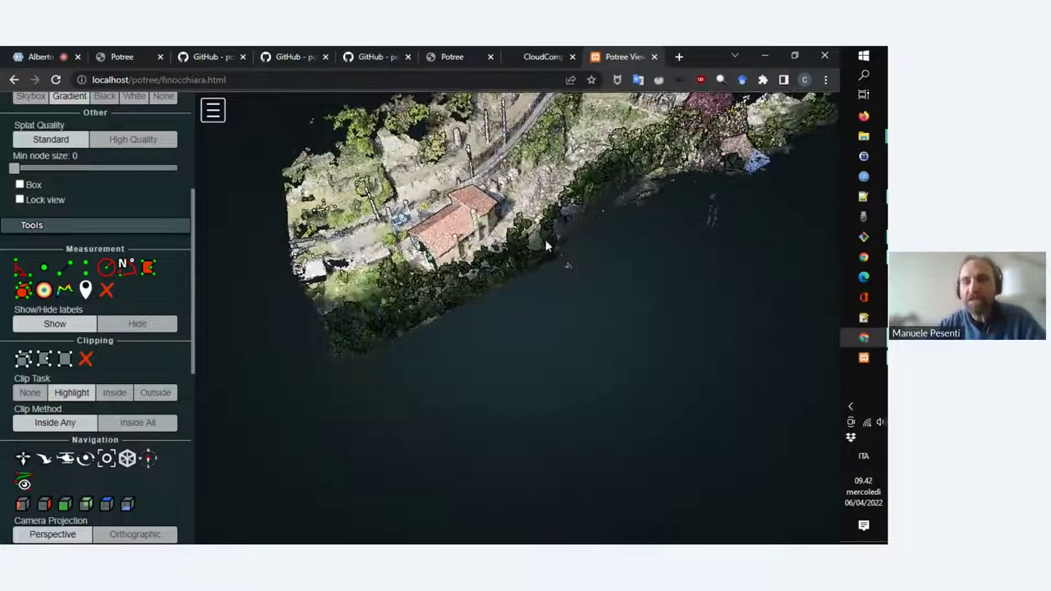
pyautogui.scroll(-3, 547, 245)
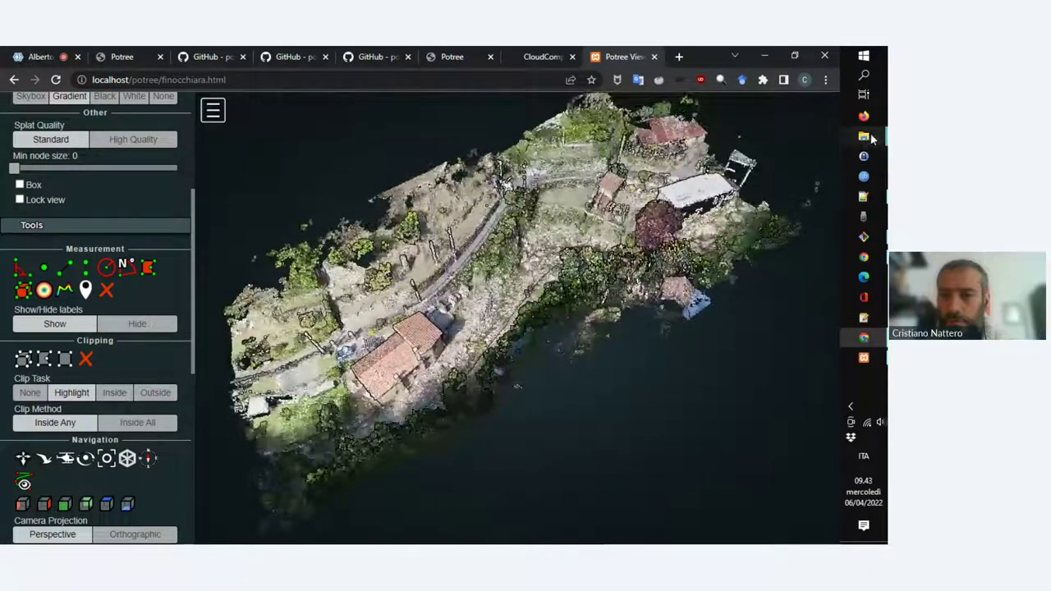
# Show the potree folder in File Explorer, then return to the browser and highlight the page's localhost/potree/finocchiara.html address
pyautogui.moveTo(866, 137)
pyautogui.click(778, 201)
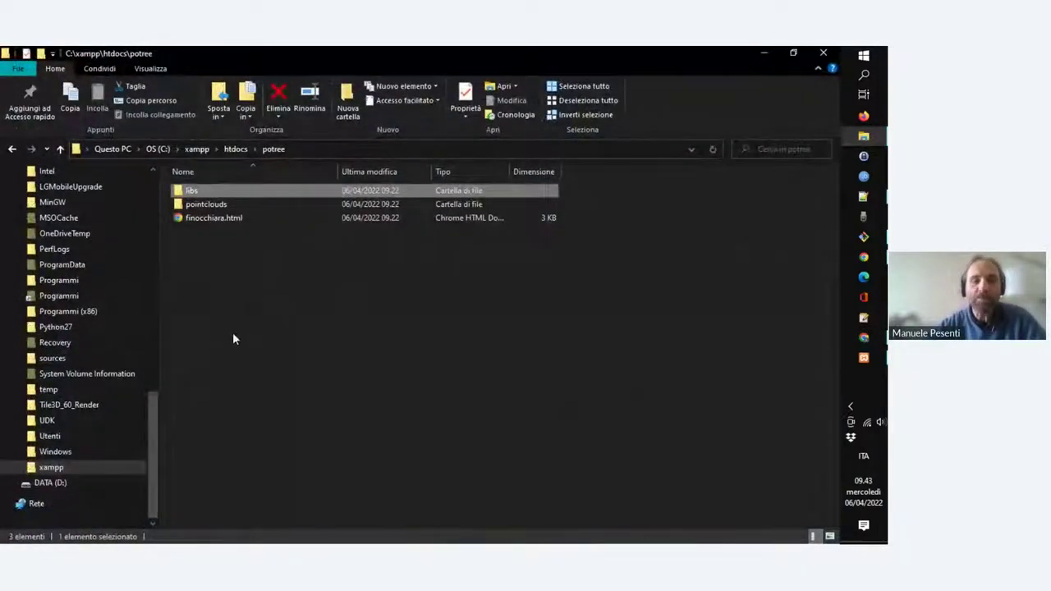
pyautogui.click(762, 53)
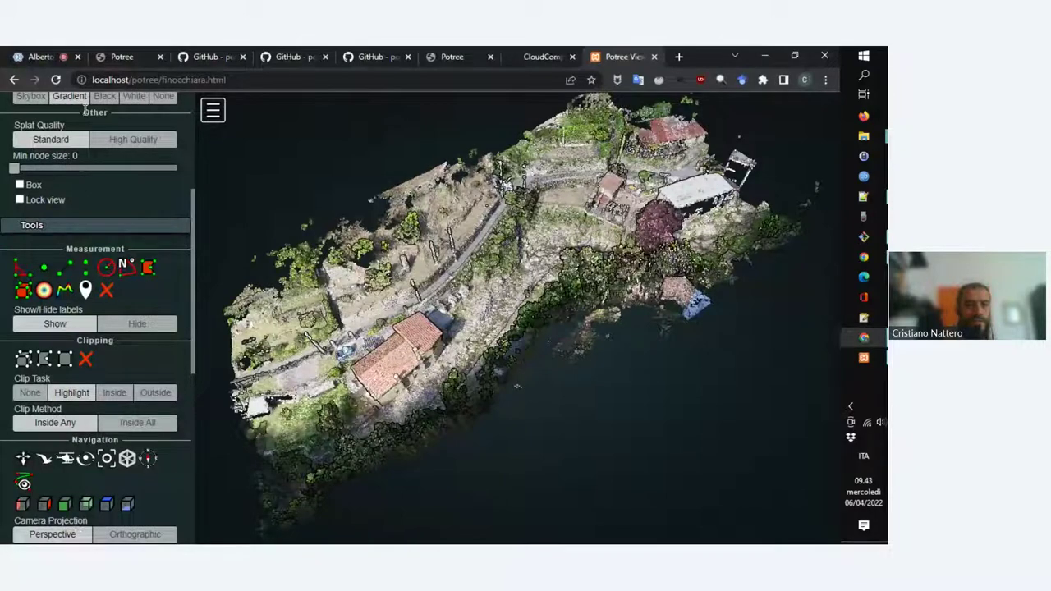
pyautogui.click(141, 83)
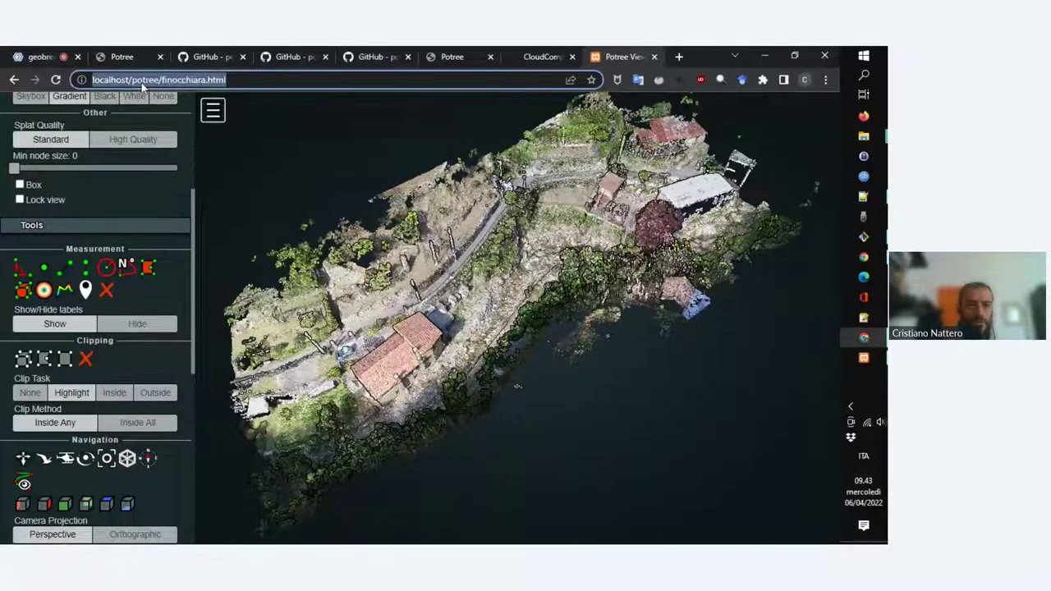
pyautogui.click(143, 81)
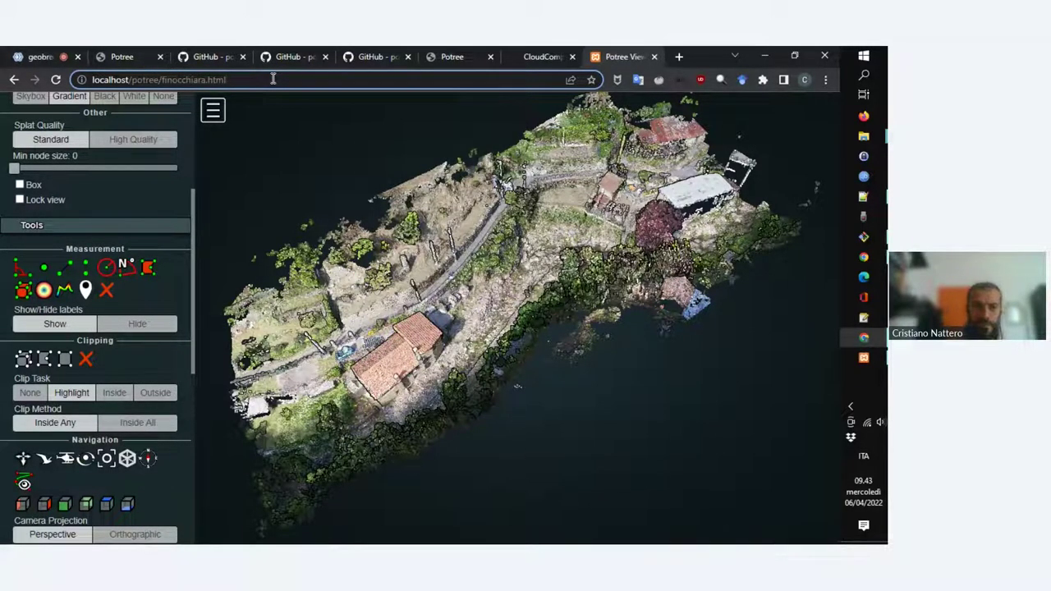
# Show the potree folder inside C:\xampp\htdocs in File Explorer, then minimize the window to return to the Potree viewer
pyautogui.moveTo(863, 137)
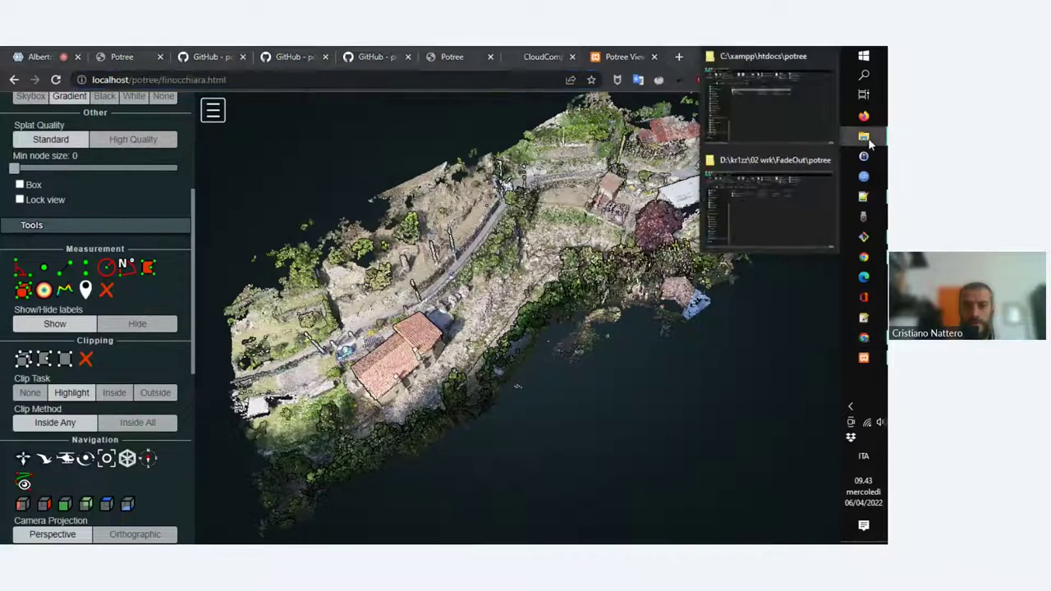
pyautogui.click(795, 117)
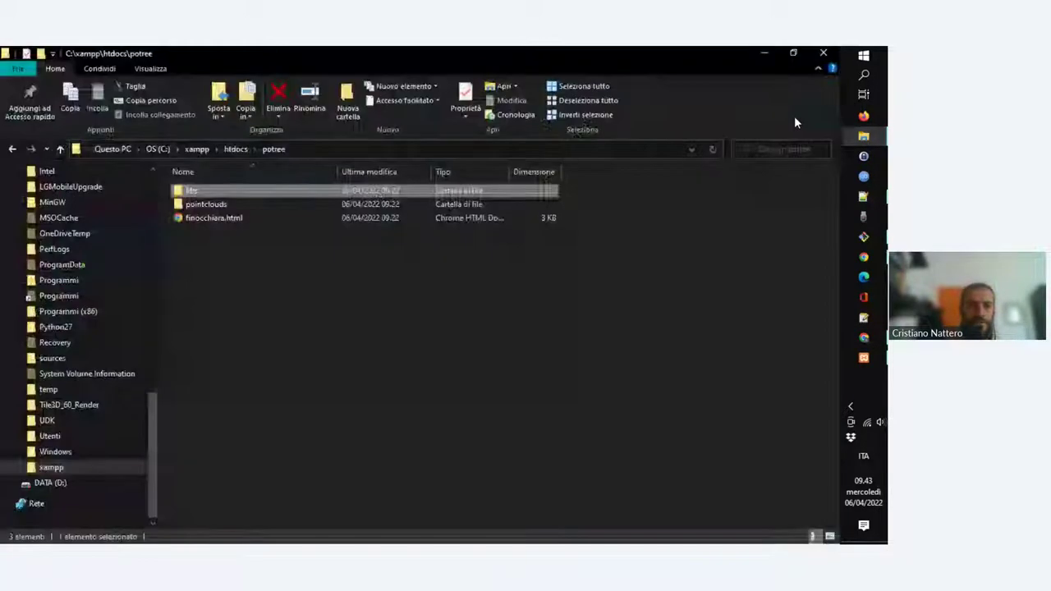
pyautogui.click(227, 151)
pyautogui.click(195, 218)
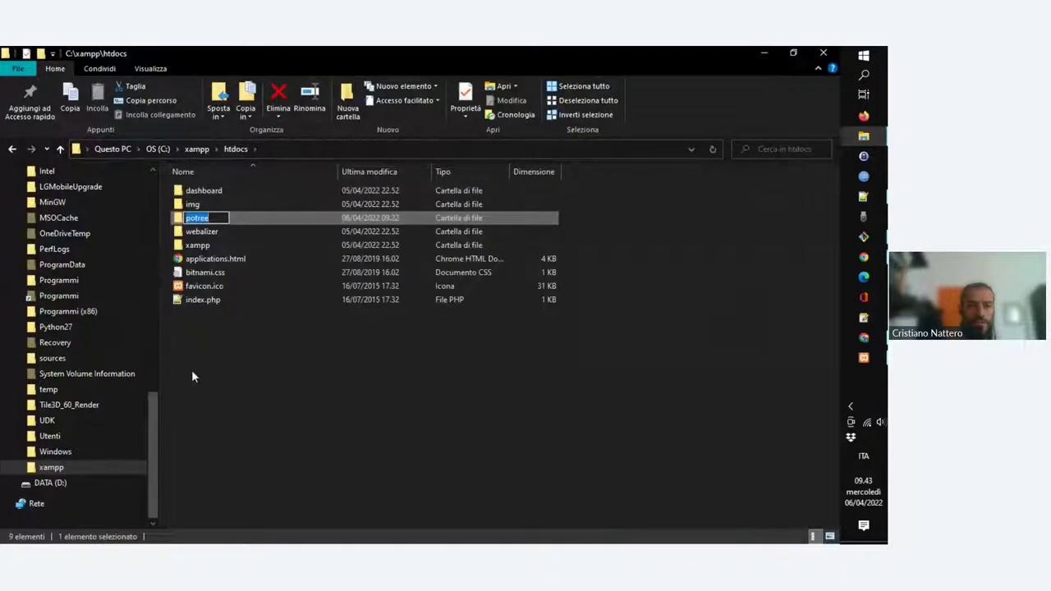
pyautogui.click(291, 216)
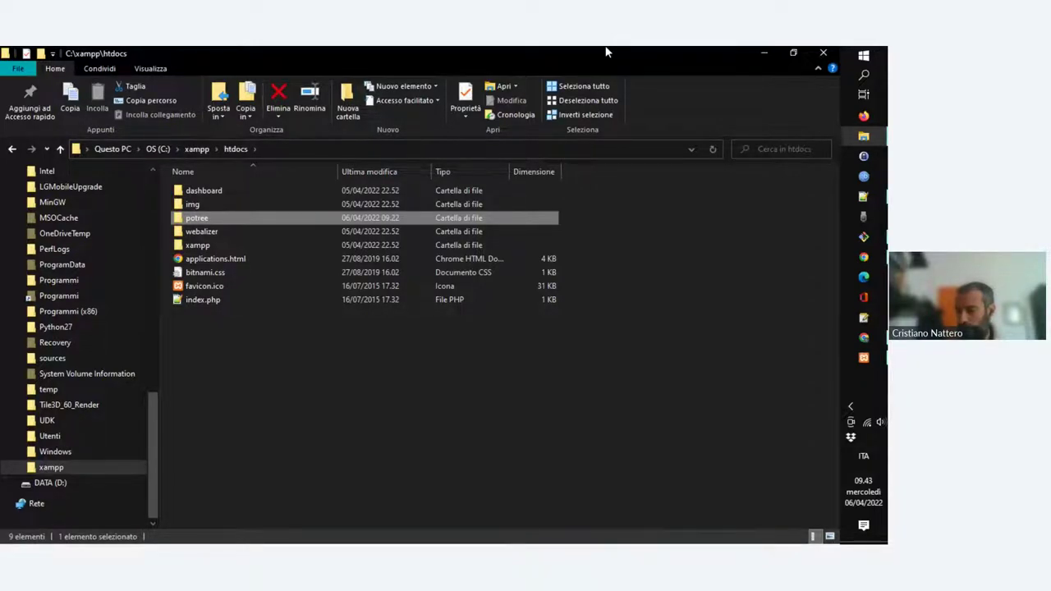
pyautogui.click(762, 52)
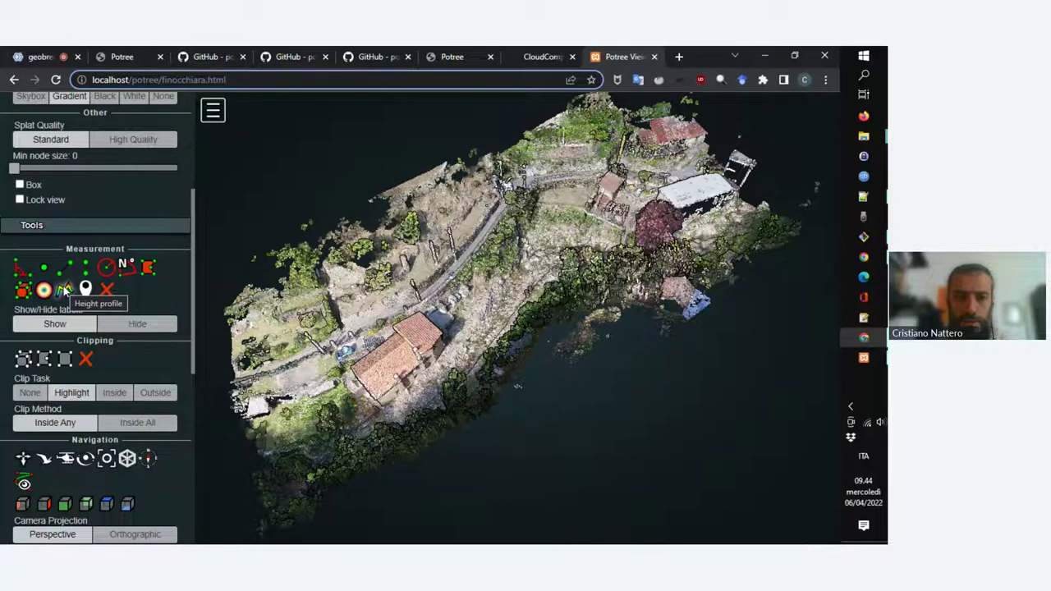
# Draw a height profile across the point cloud from the terraces behind the large red-roofed house to the ground below the white-roofed building
pyautogui.click(65, 289)
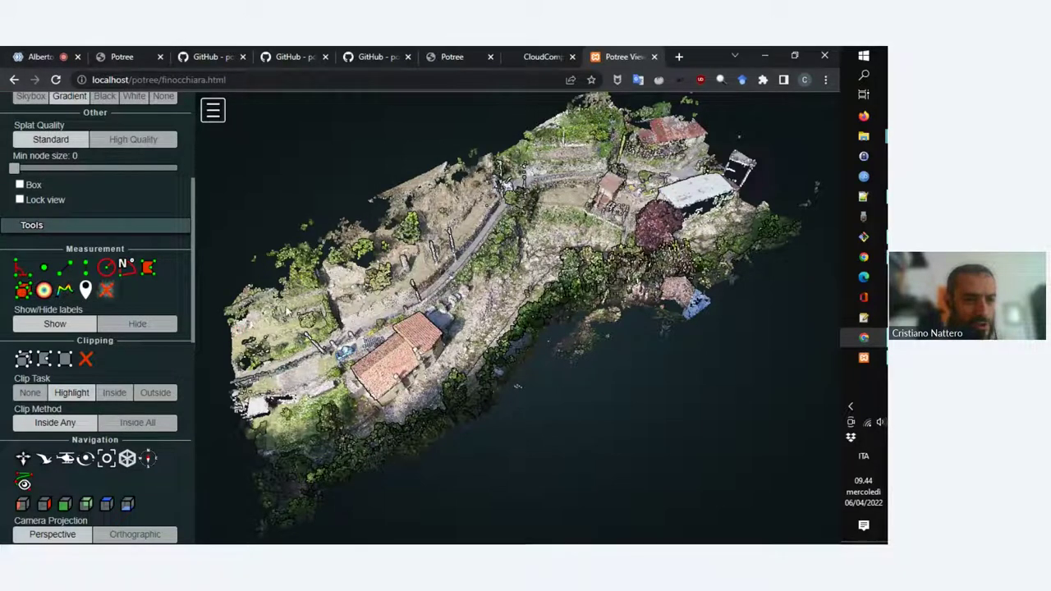
pyautogui.click(337, 307)
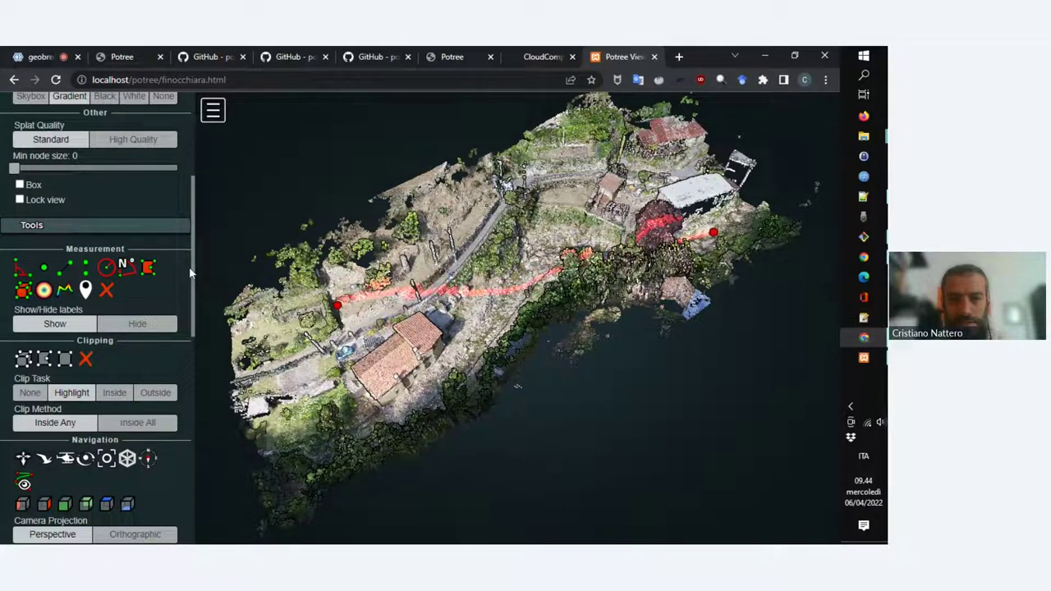
# Show the new profile in 2D and move the height profile window up so a point's full attribute list can be inspected
pyautogui.scroll(-6, 181, 291)
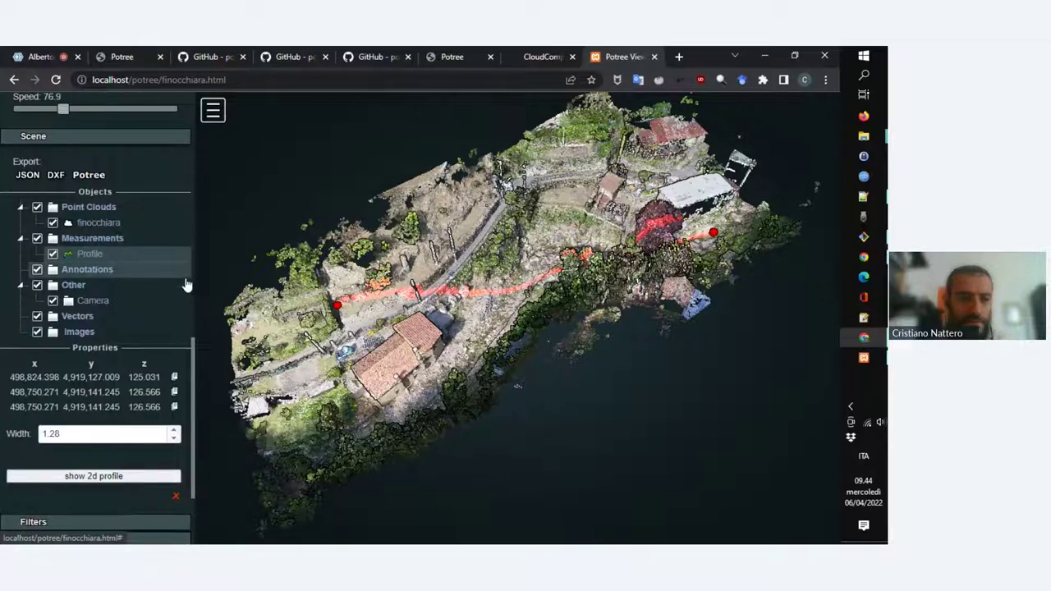
pyautogui.click(108, 477)
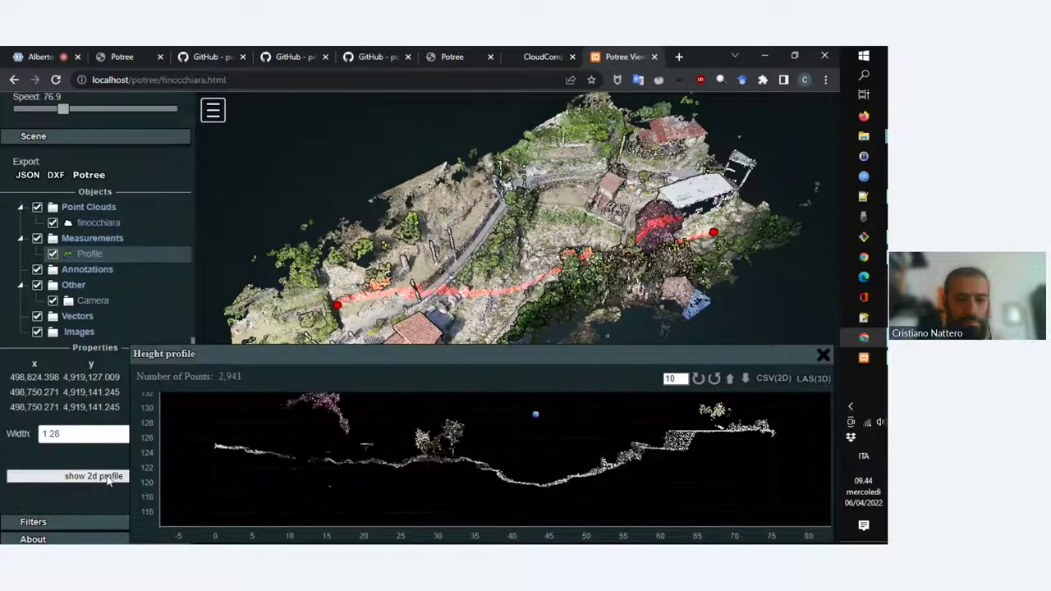
pyautogui.moveTo(352, 462)
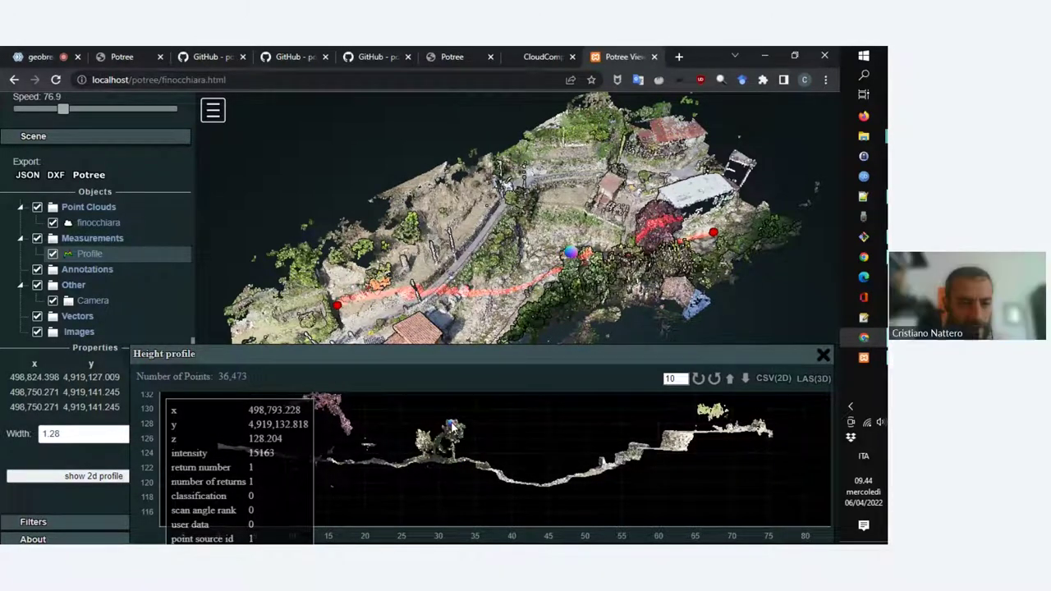
pyautogui.moveTo(466, 342); pyautogui.dragTo(441, 218)
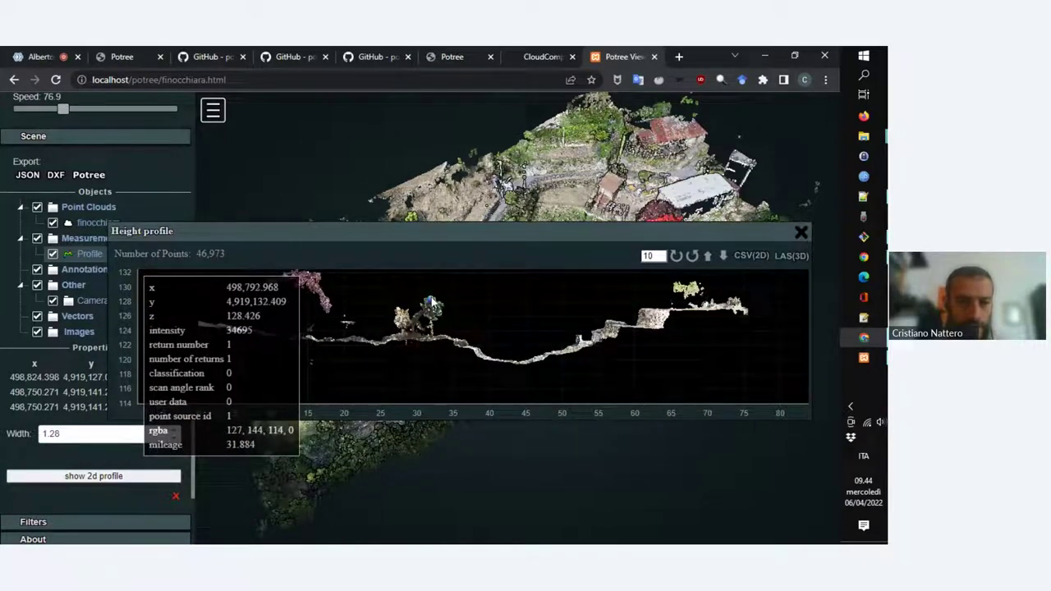